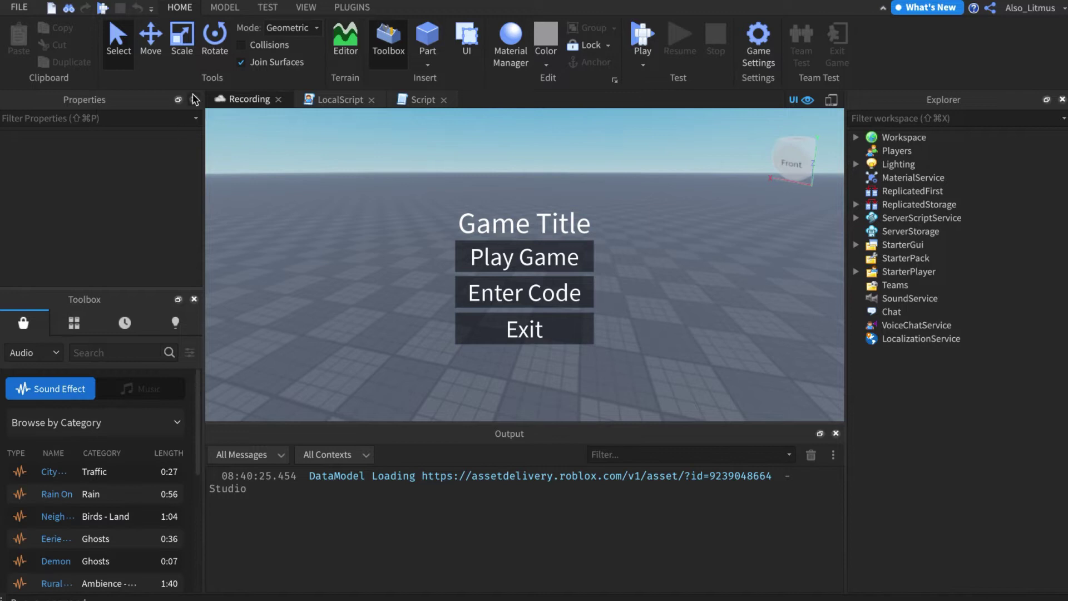
Insert the Character Changer Morph model from My Models into the workspace, accept the script notice and focus on it.
click(32, 153)
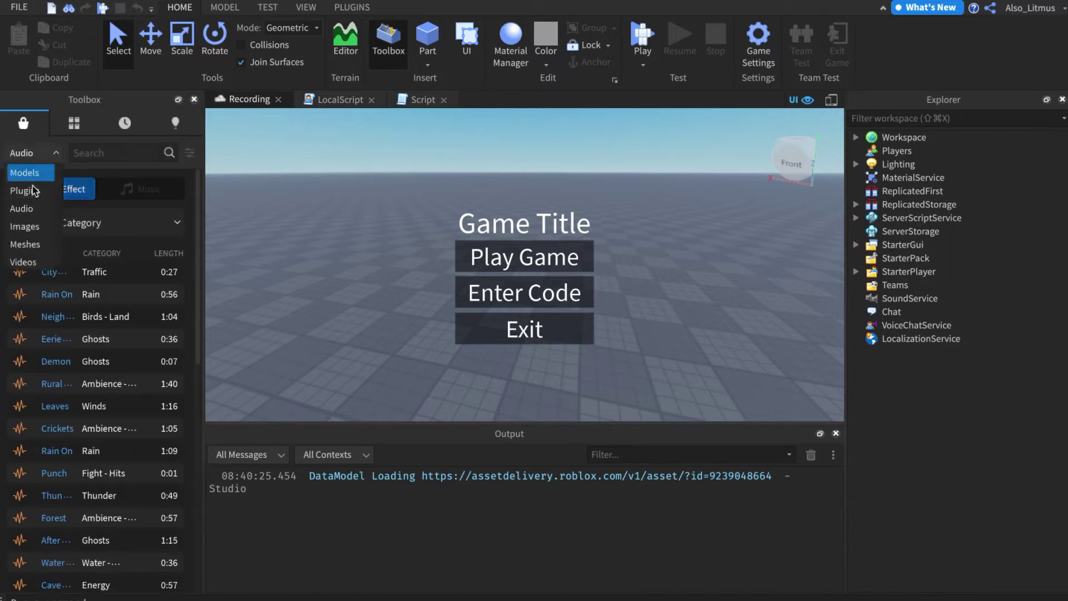
click(26, 172)
click(74, 123)
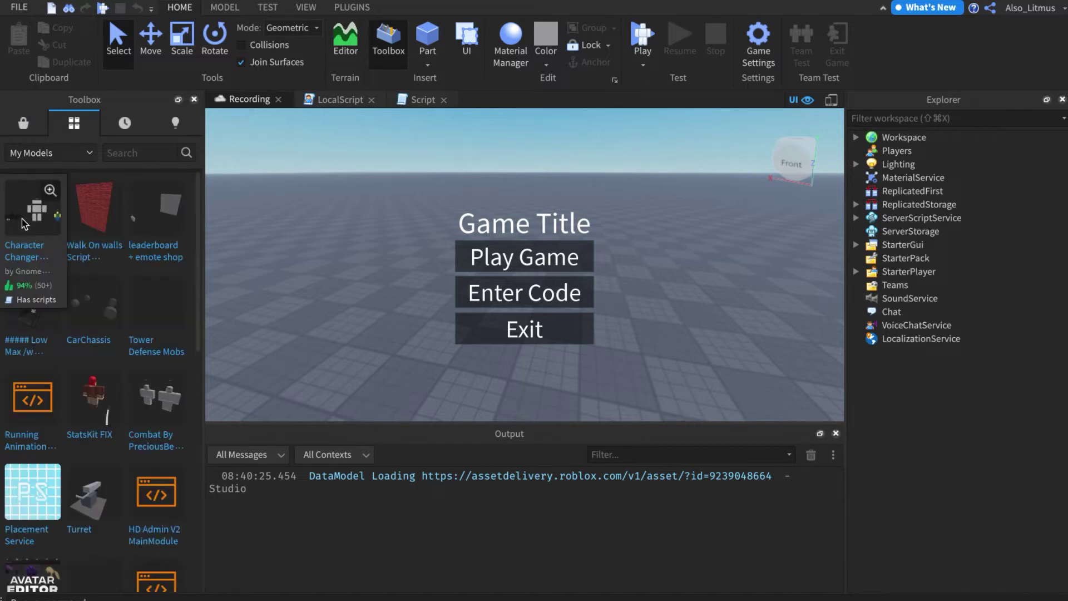
click(50, 223)
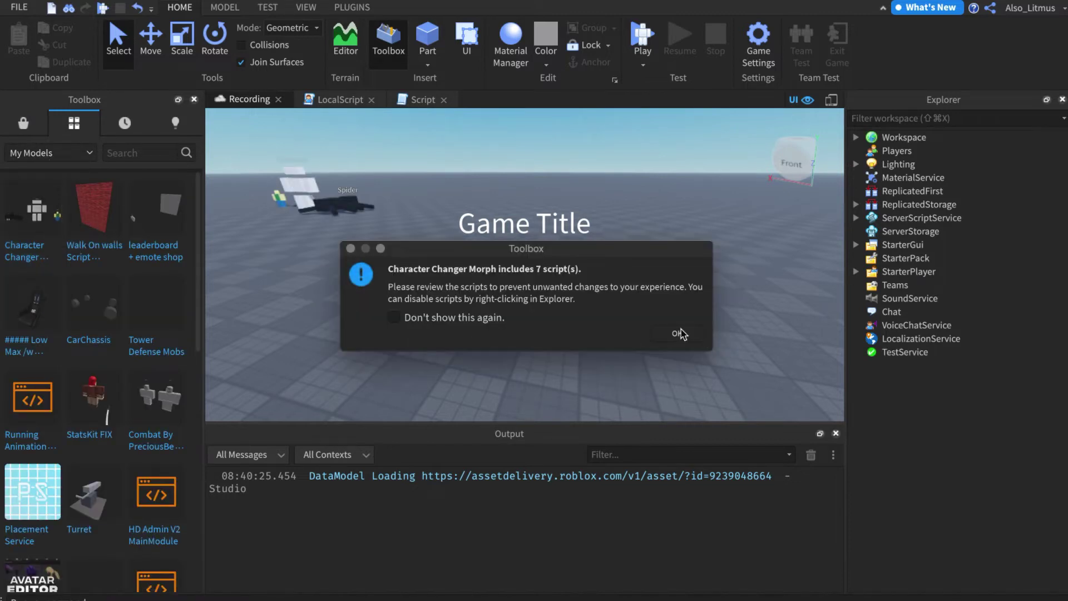
click(679, 333)
key(f)
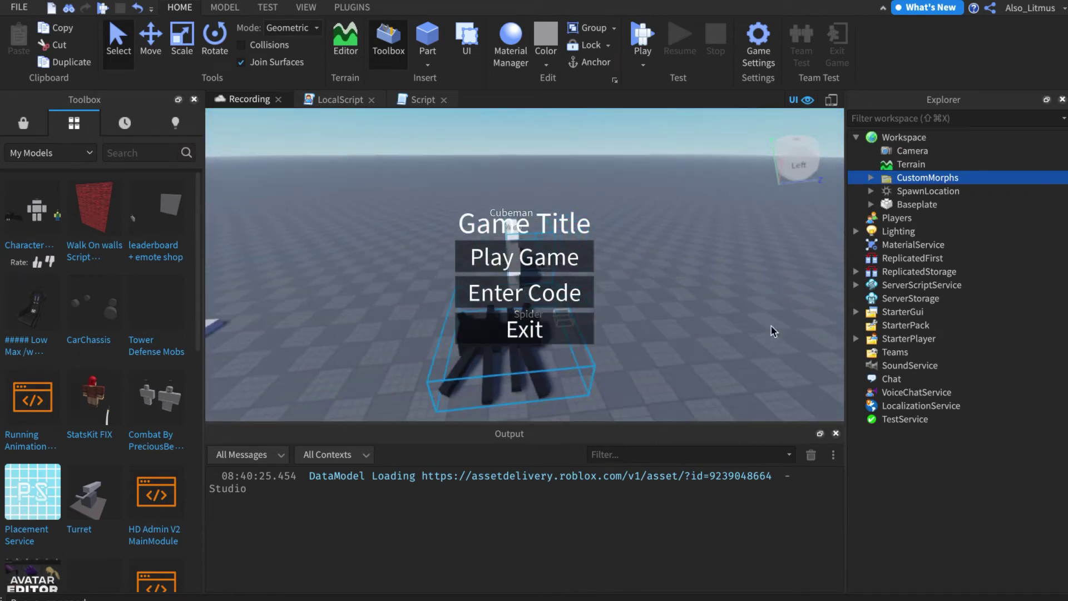
Move CubeMorph, NoobMorph and SpiderMorph out of the CustomMorphs folder and into ReplicatedStorage.
click(871, 178)
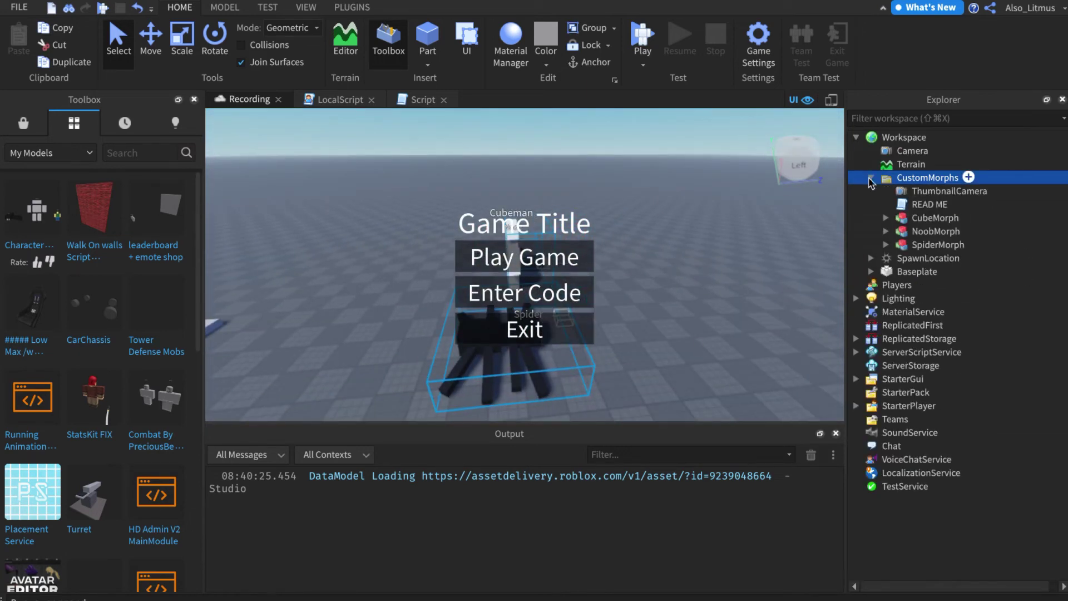
click(930, 217)
shift+click(933, 248)
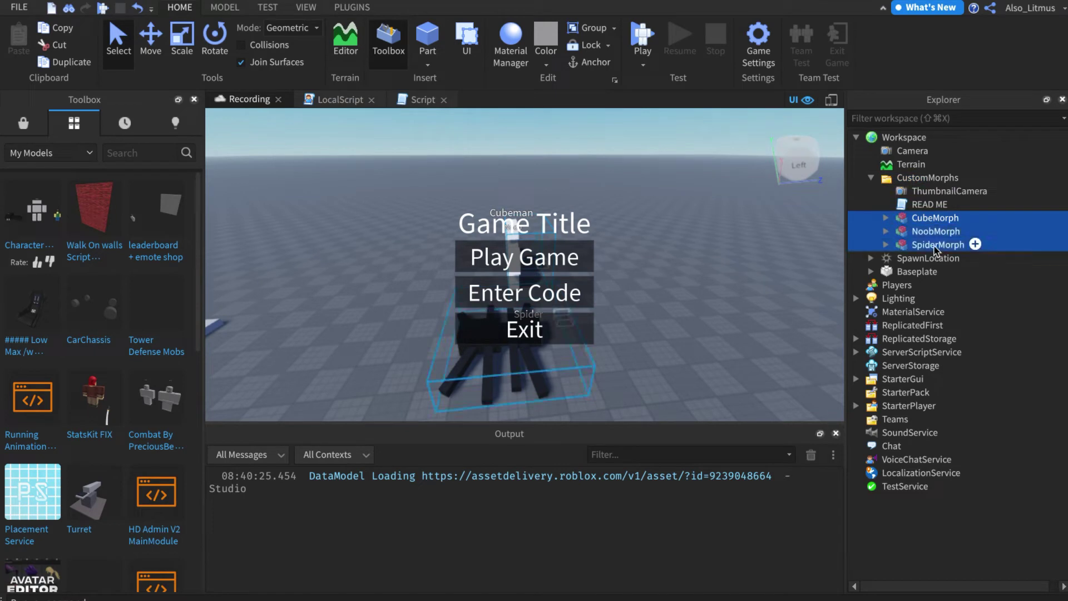
drag(931, 245, 897, 298)
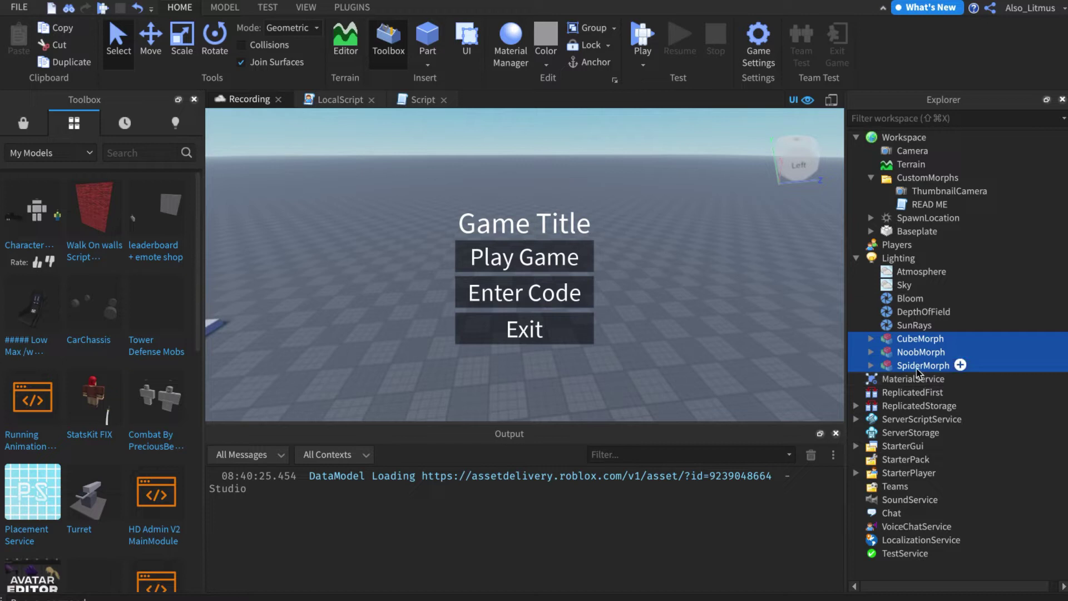
drag(917, 379, 918, 407)
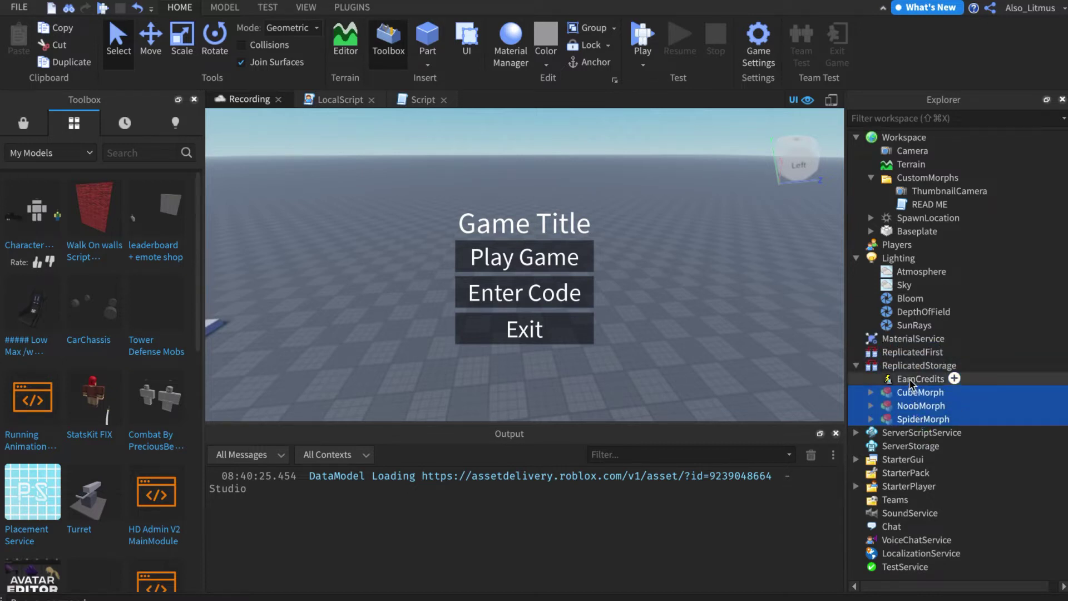
click(911, 382)
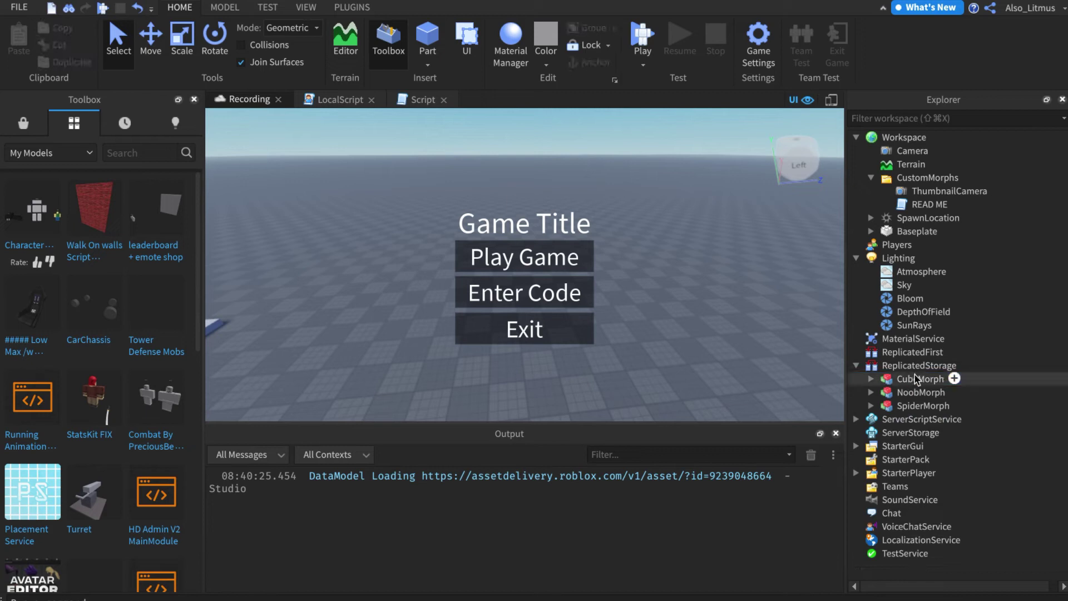
Add a folder inside ReplicatedStorage and rename it Morphs.
click(960, 368)
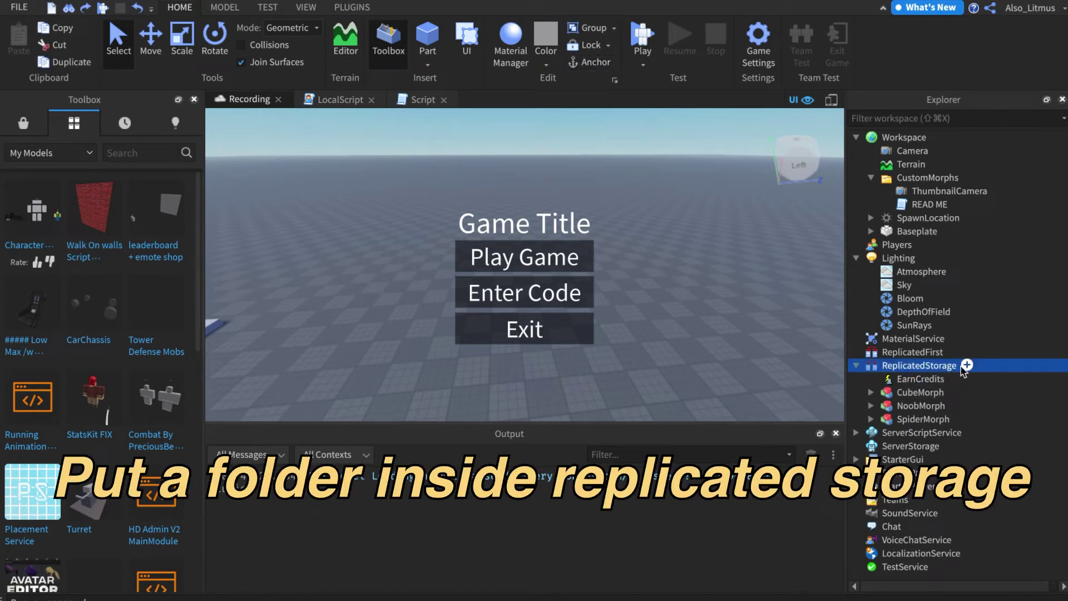
click(966, 366)
text(fodl)
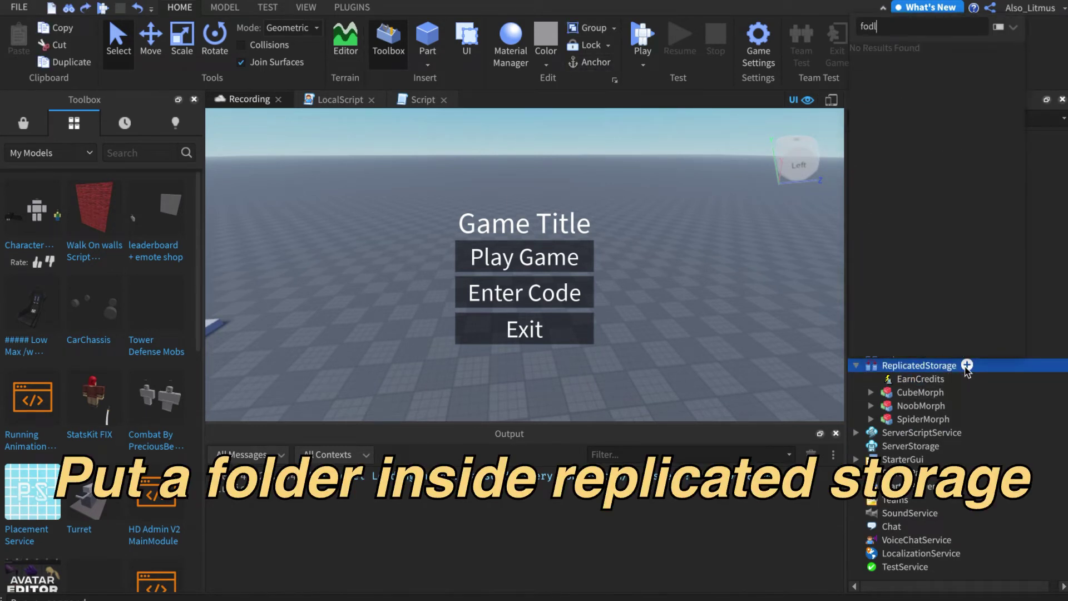
key(BackSpace)
text(ld)
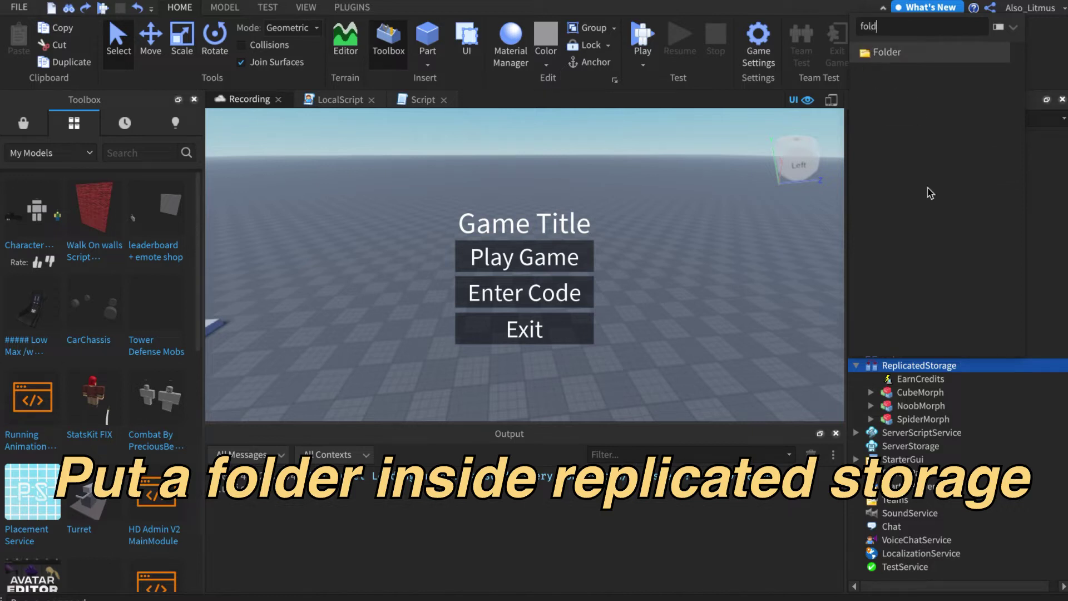
click(877, 55)
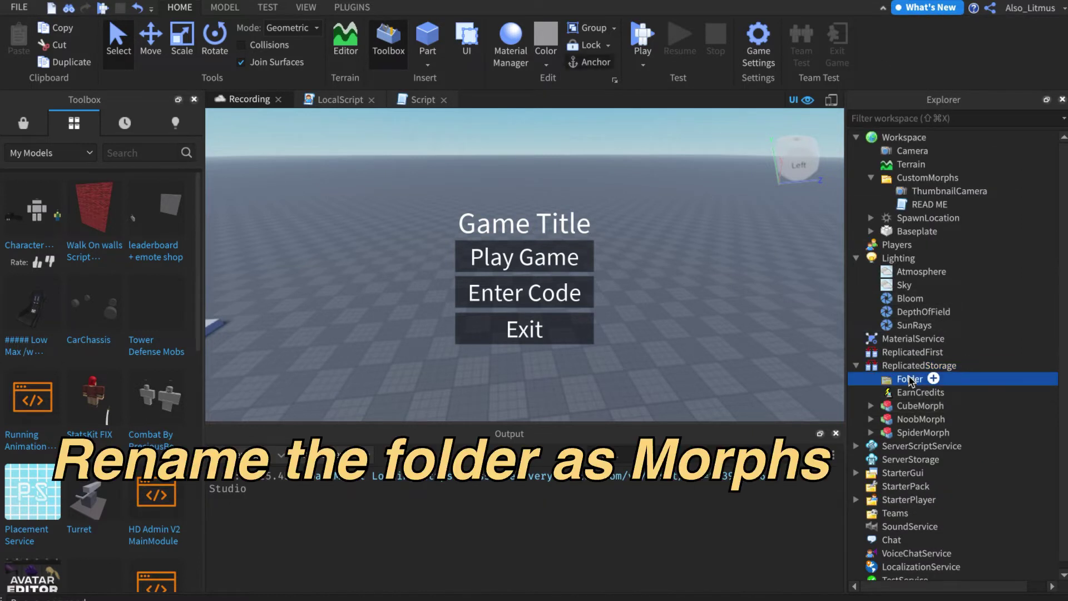
double_click(910, 379)
text(Morphs)
key(Return)
Move CubeMorph, NoobMorph and SpiderMorph into the Morphs folder.
click(920, 405)
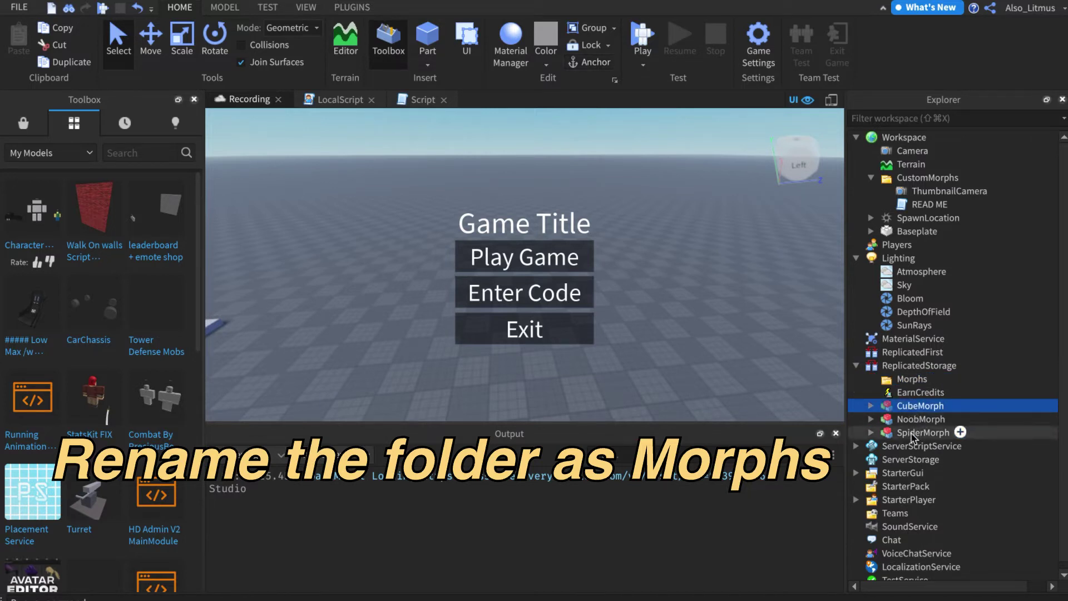
shift+click(912, 433)
drag(912, 414, 910, 381)
Duplicate the Animate script inside Cubeman and move the copy directly into the CubeMorph model.
click(885, 392)
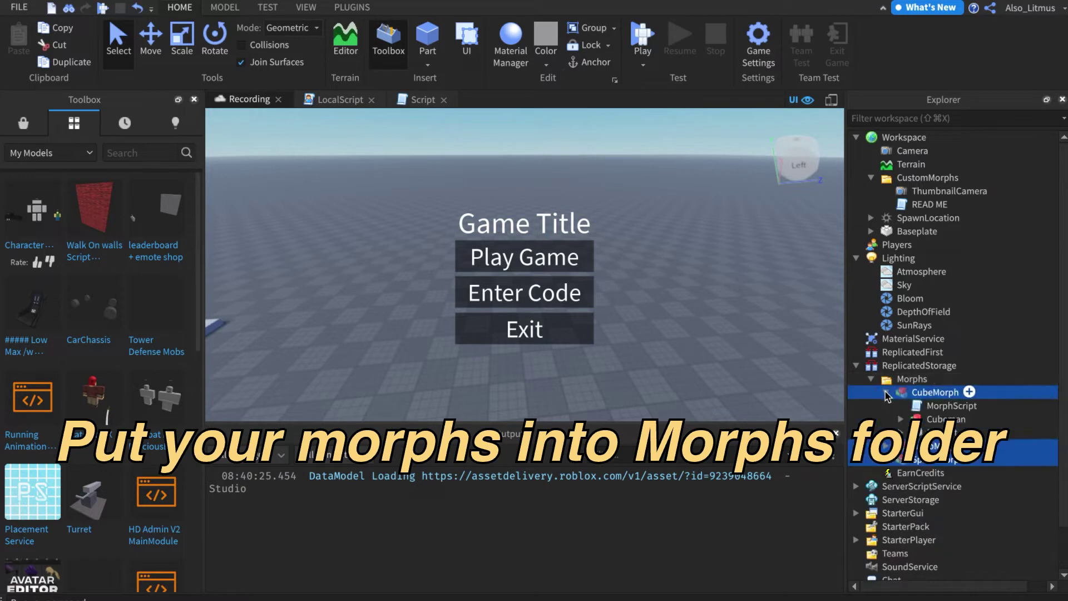
click(901, 419)
click(943, 446)
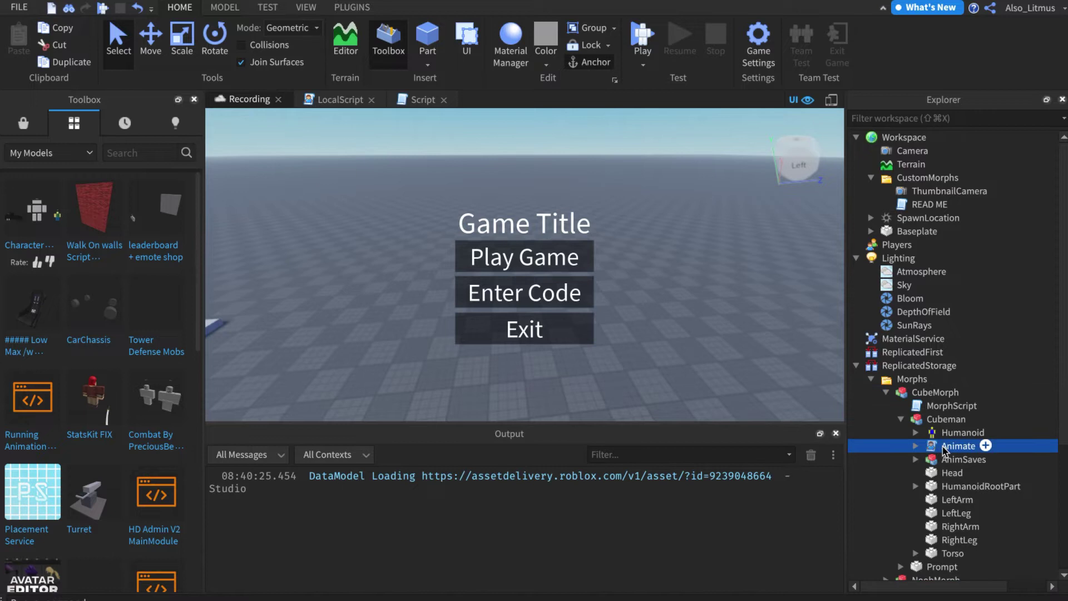
key(ctrl+d)
drag(952, 460, 927, 393)
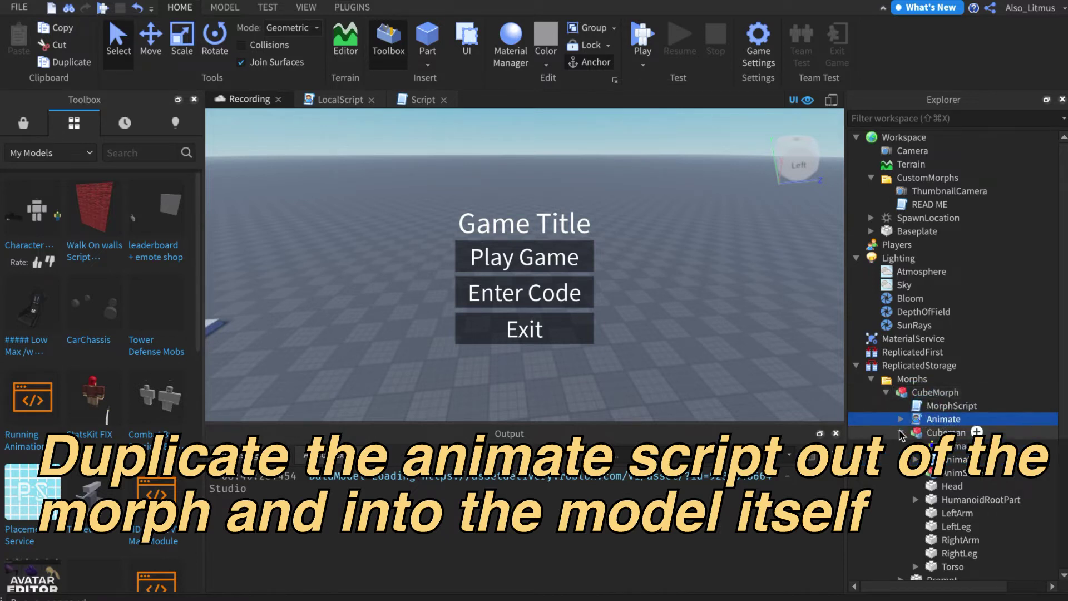
click(901, 433)
click(901, 434)
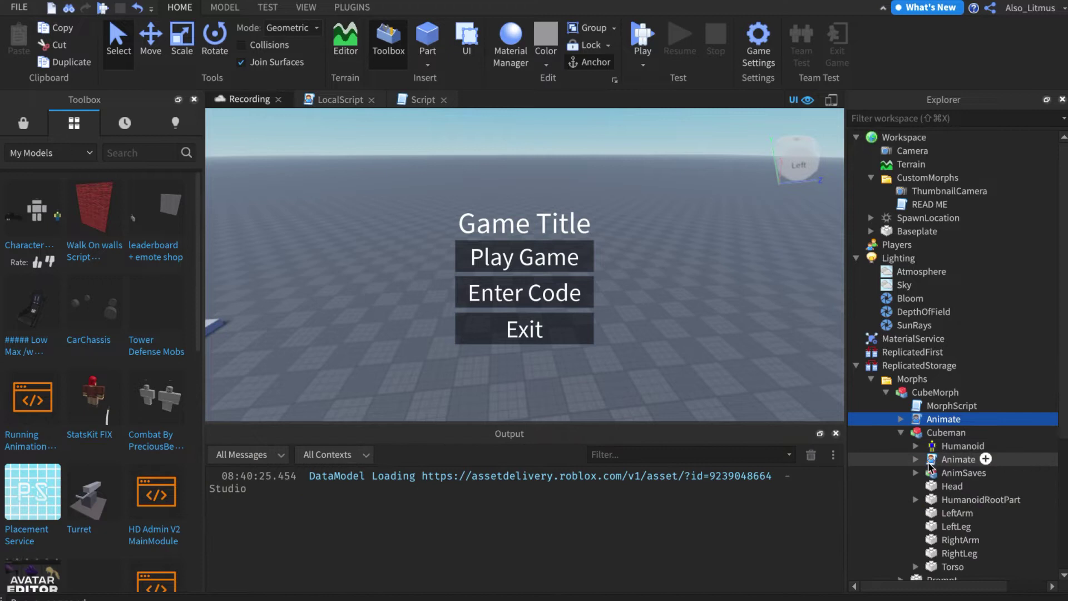
click(951, 460)
key(ctrl+d)
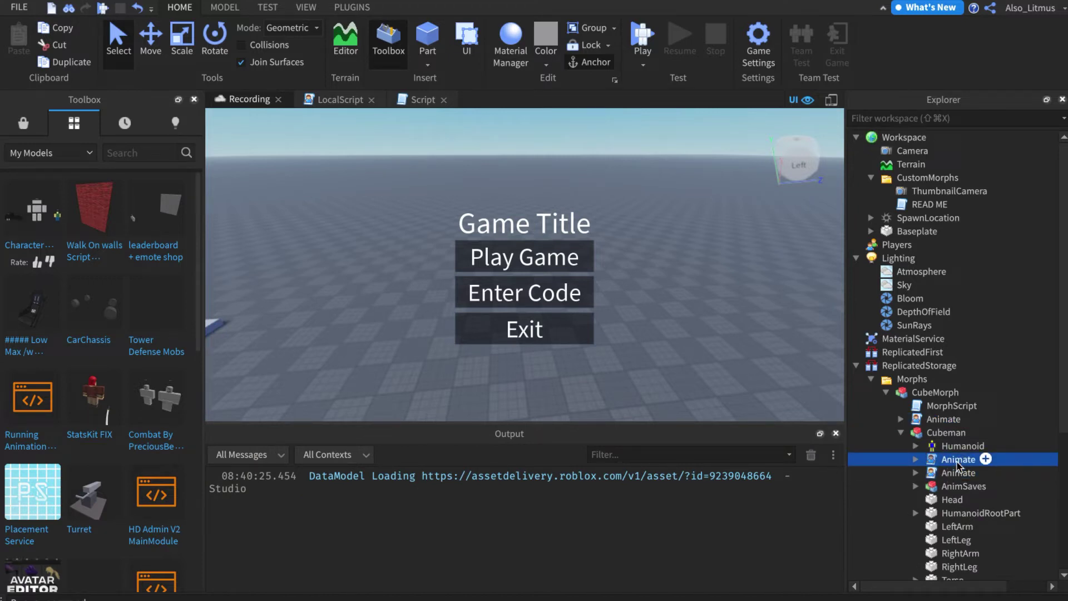
ctrl+click(957, 464)
Duplicate the Animate script inside Noob and move the copy out into the NoobMorph model.
click(885, 392)
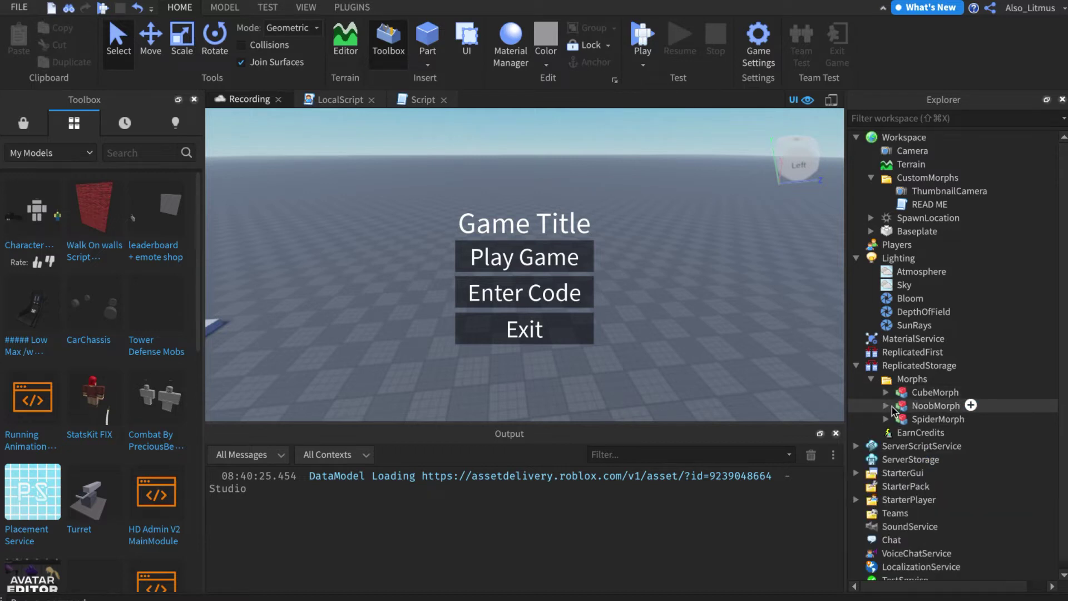
click(885, 406)
scroll(890, 411, down, 1)
click(901, 412)
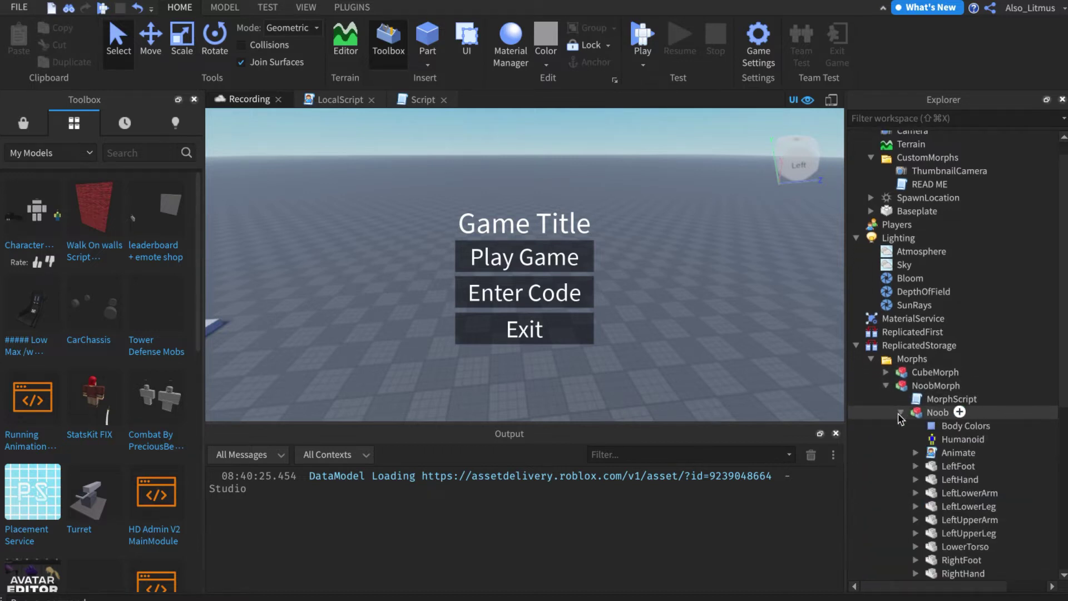
click(958, 466)
key(ctrl+v)
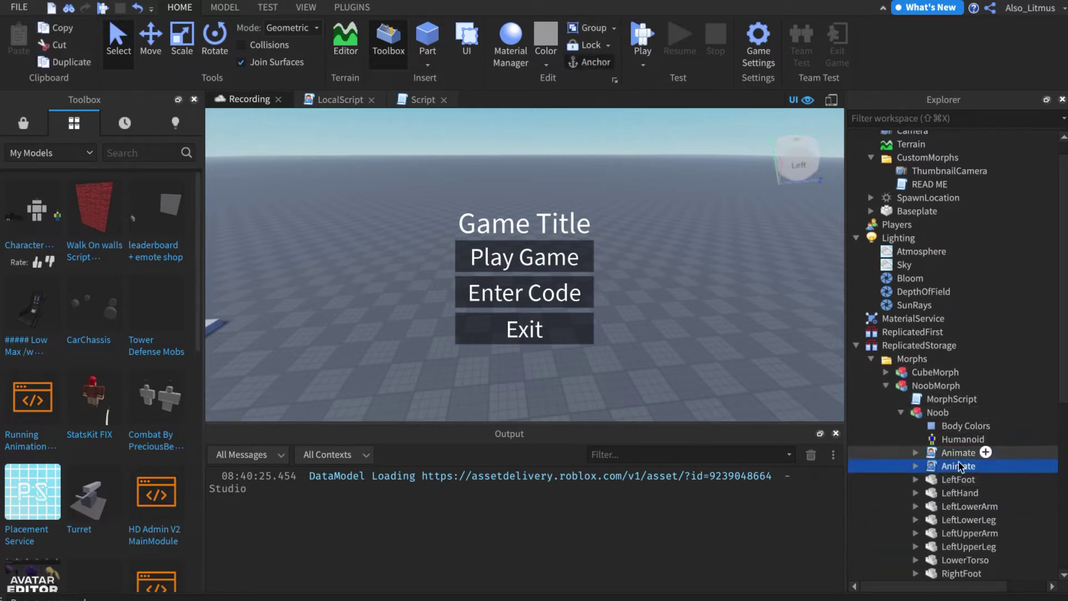
drag(960, 468, 937, 414)
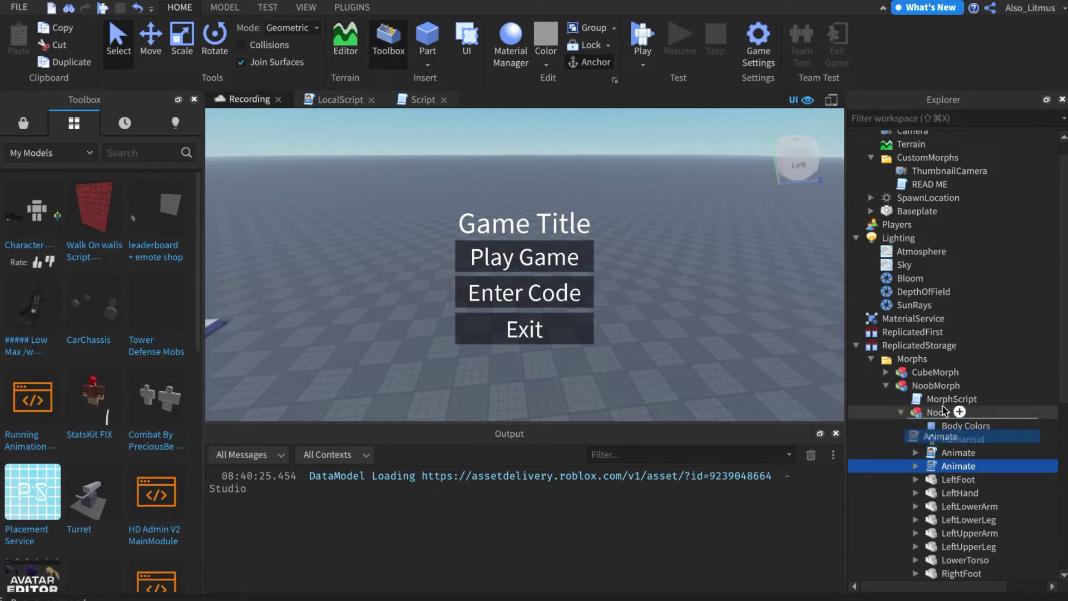
drag(957, 452, 887, 388)
click(886, 385)
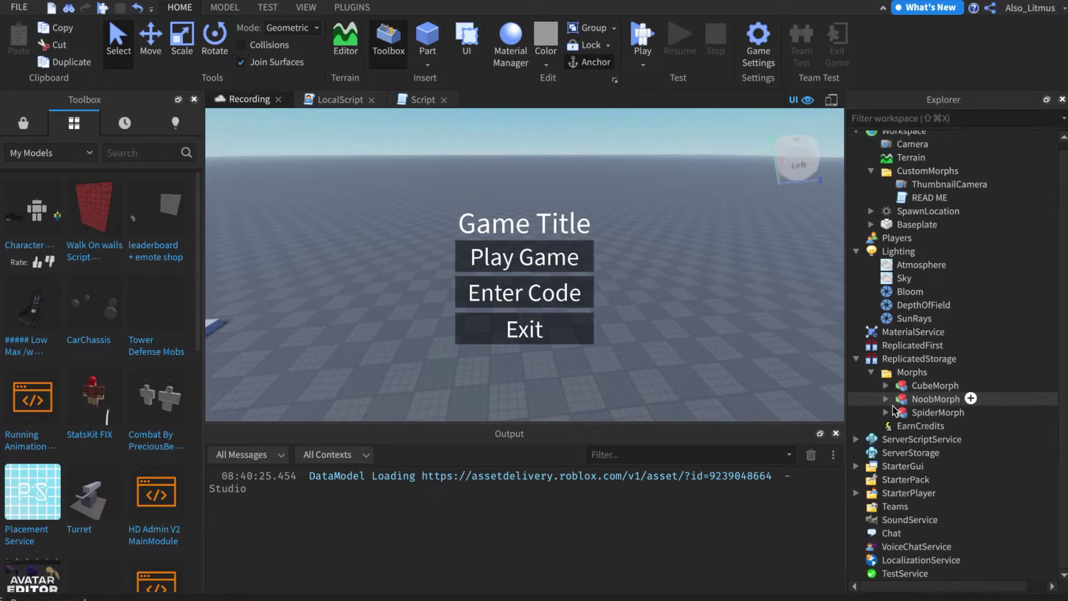
Duplicate the Animate script inside Spider and place the copy under MorphScript in SpiderMorph.
click(886, 399)
scroll(907, 399, down, 1)
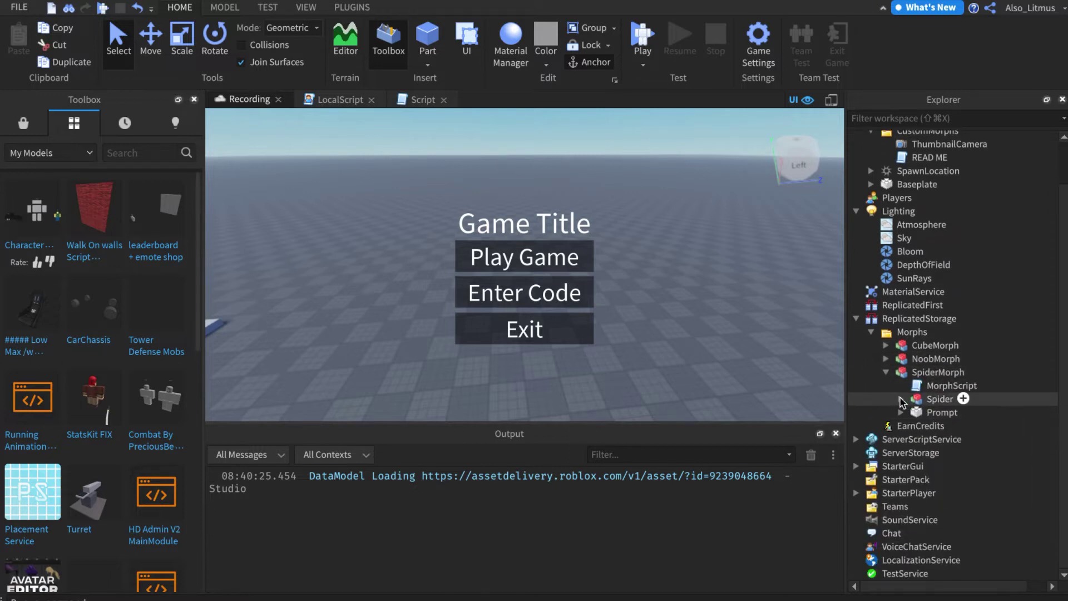
click(900, 399)
click(952, 428)
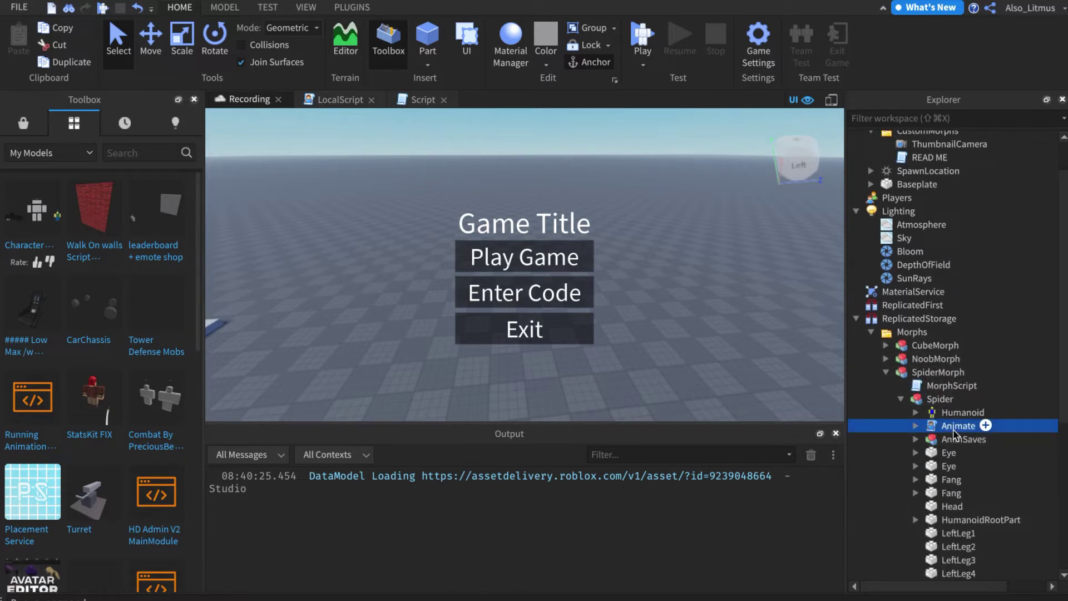
key(ctrl+v)
click(953, 426)
drag(952, 429, 947, 385)
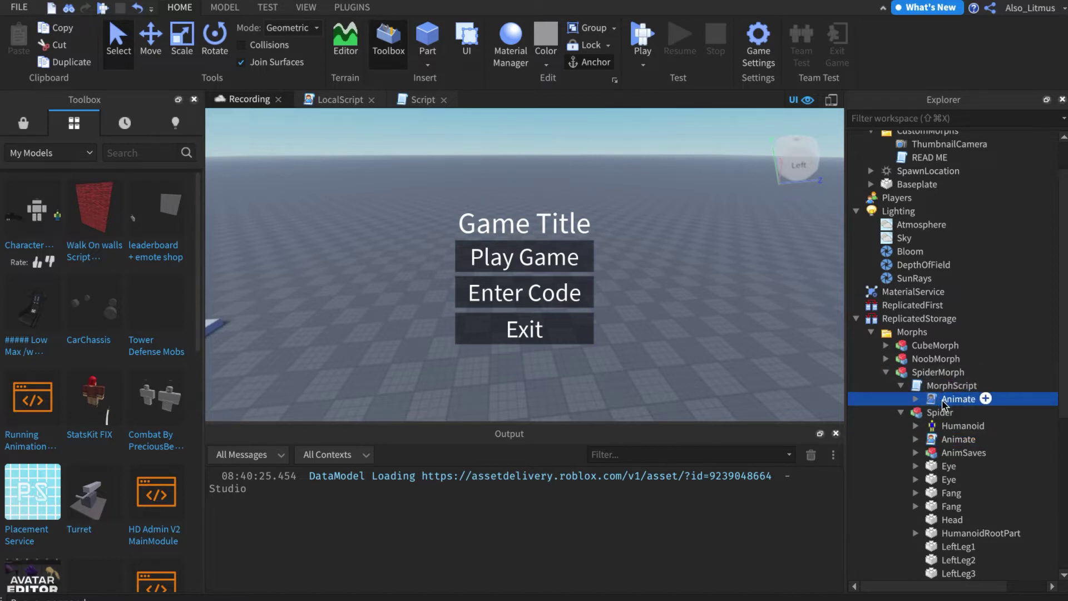
click(886, 372)
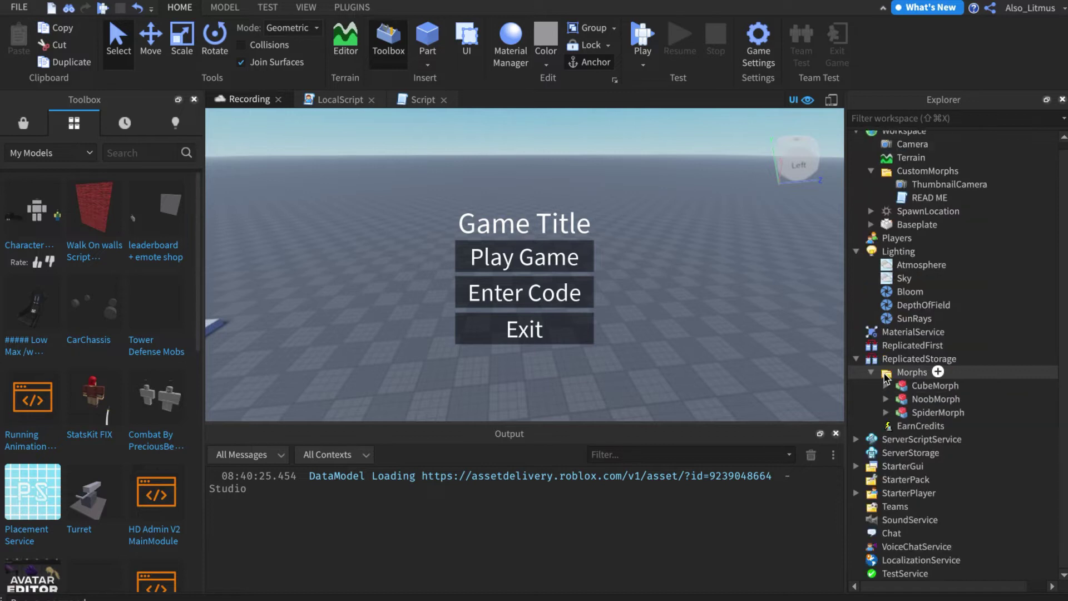
Switch to Stickies and read the morph setup note down to the instructions about remote events.
mouse_move(457, 592)
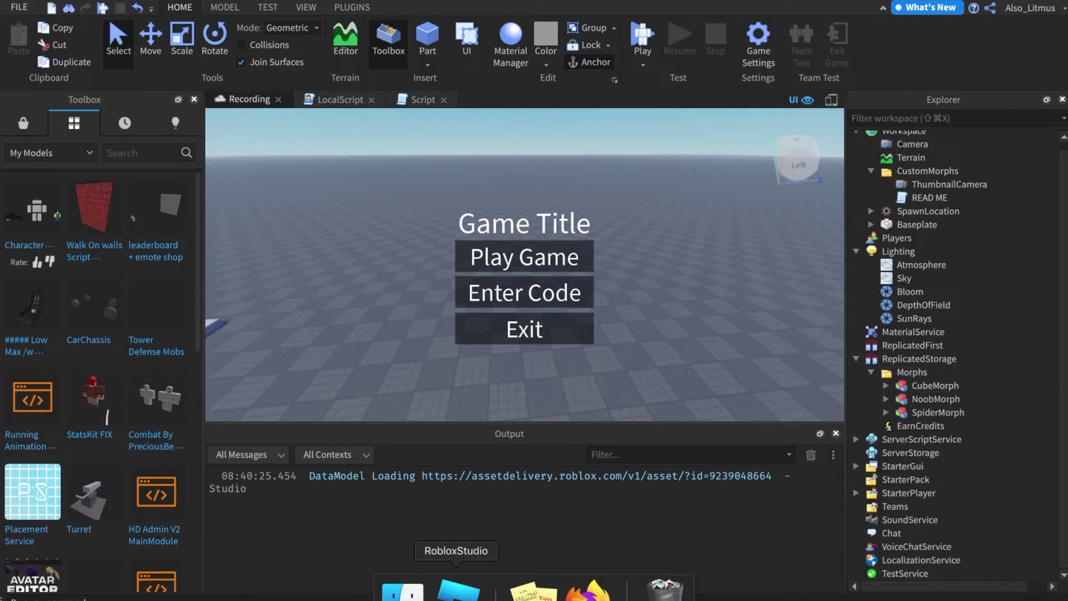
click(532, 591)
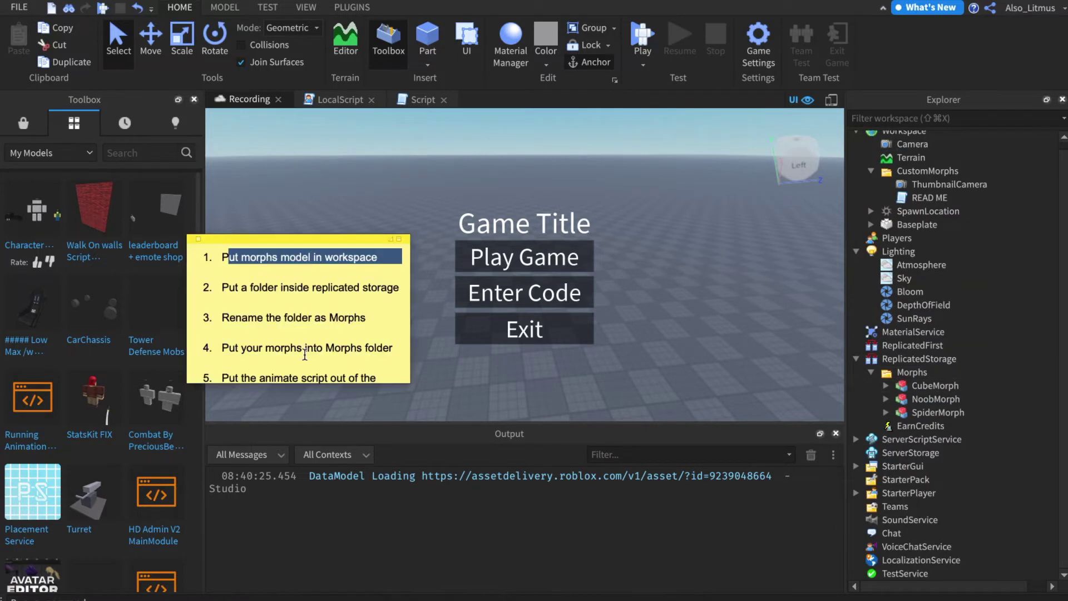
drag(236, 285, 301, 287)
triple_click(291, 325)
drag(264, 347, 295, 324)
scroll(259, 326, down, 4)
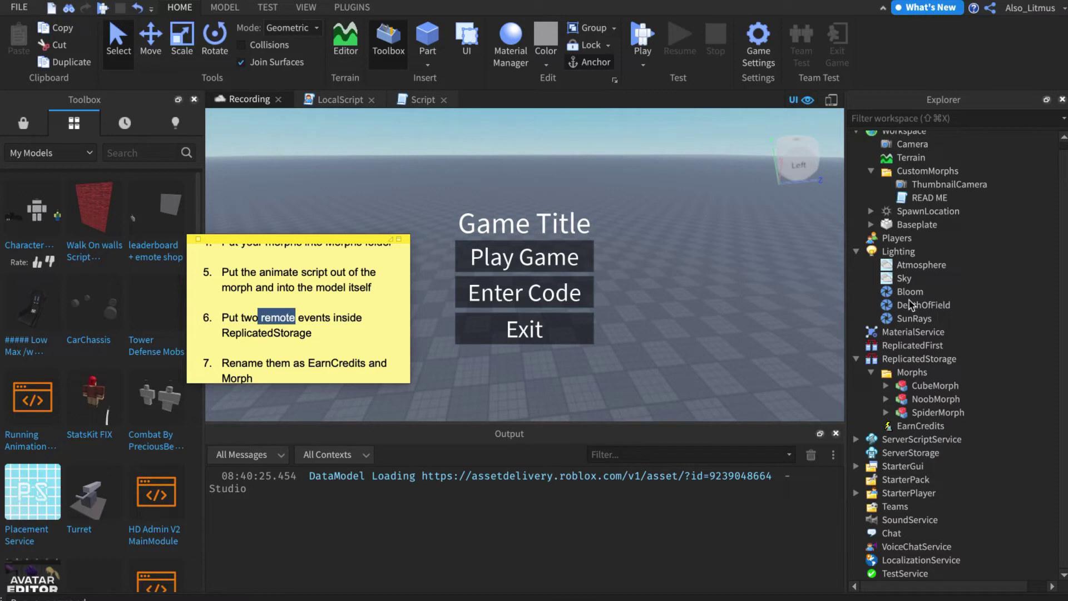
Return to Roblox Studio and add a RemoteEvent inside ReplicatedStorage.
click(921, 426)
click(946, 360)
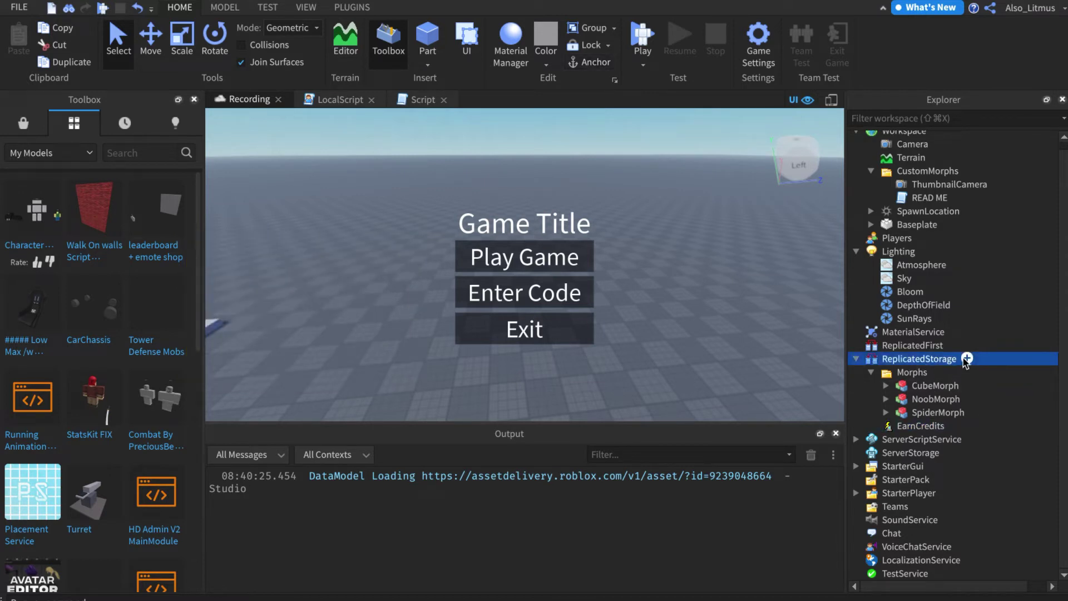
click(966, 358)
text(re)
click(878, 47)
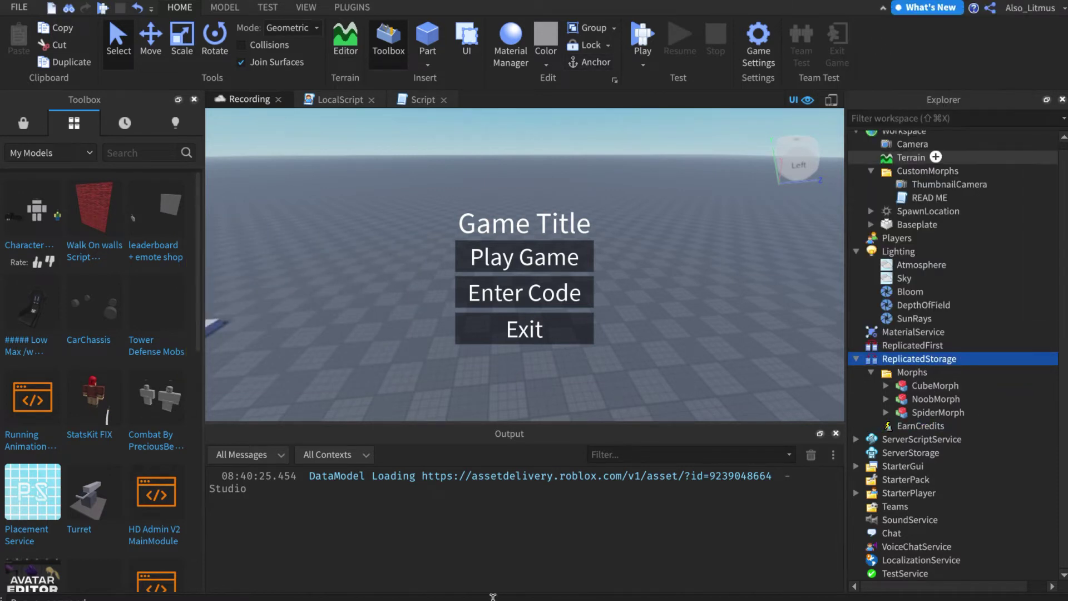
Check the renaming instruction in Stickies and rename the new RemoteEvent in ReplicatedStorage as Morph.
click(532, 591)
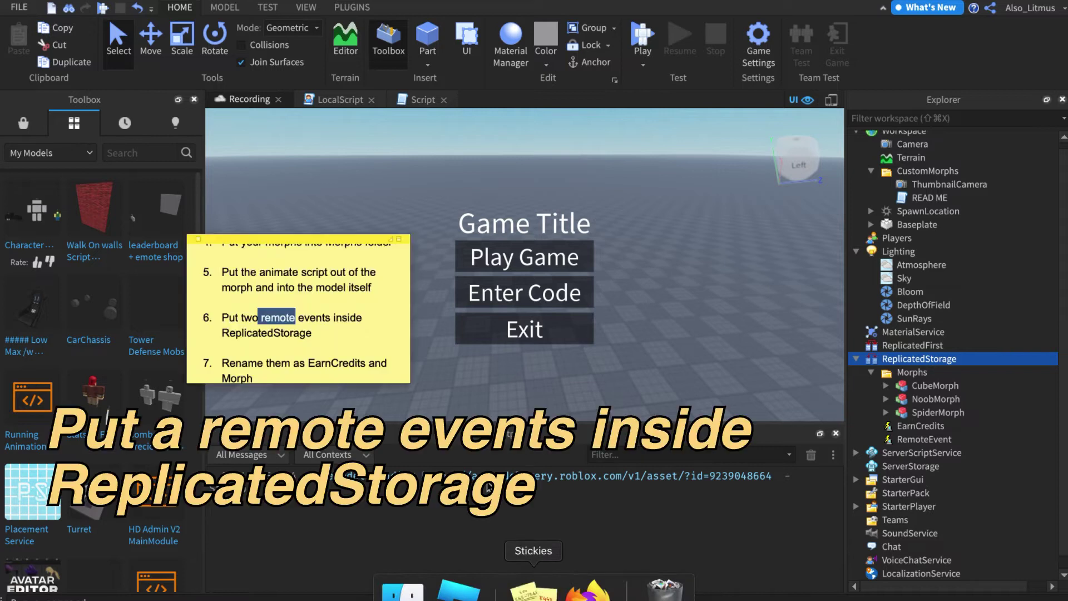
scroll(294, 340, down, 2)
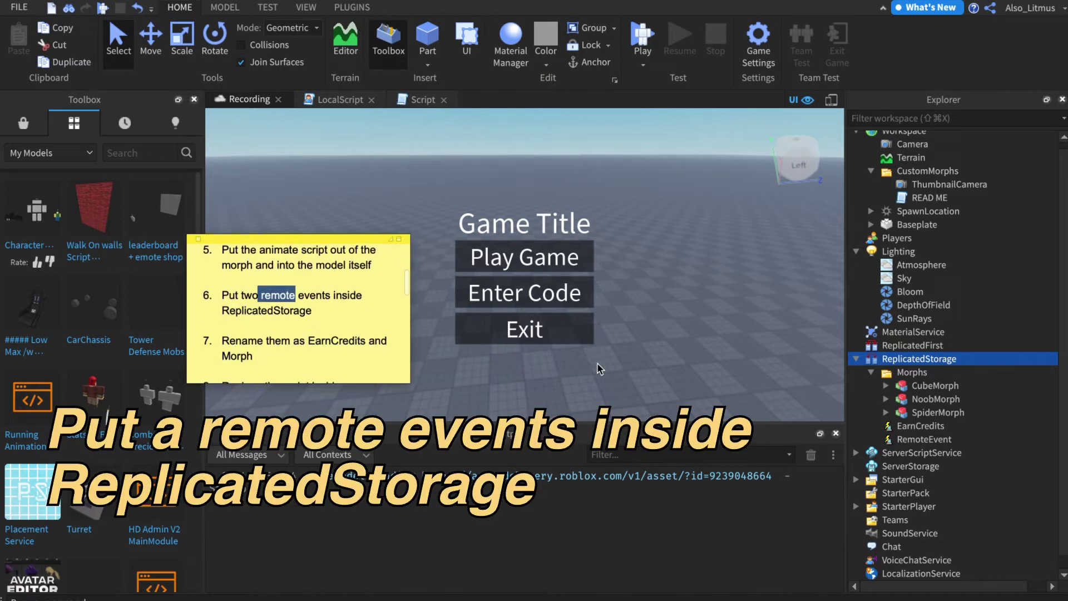
click(918, 426)
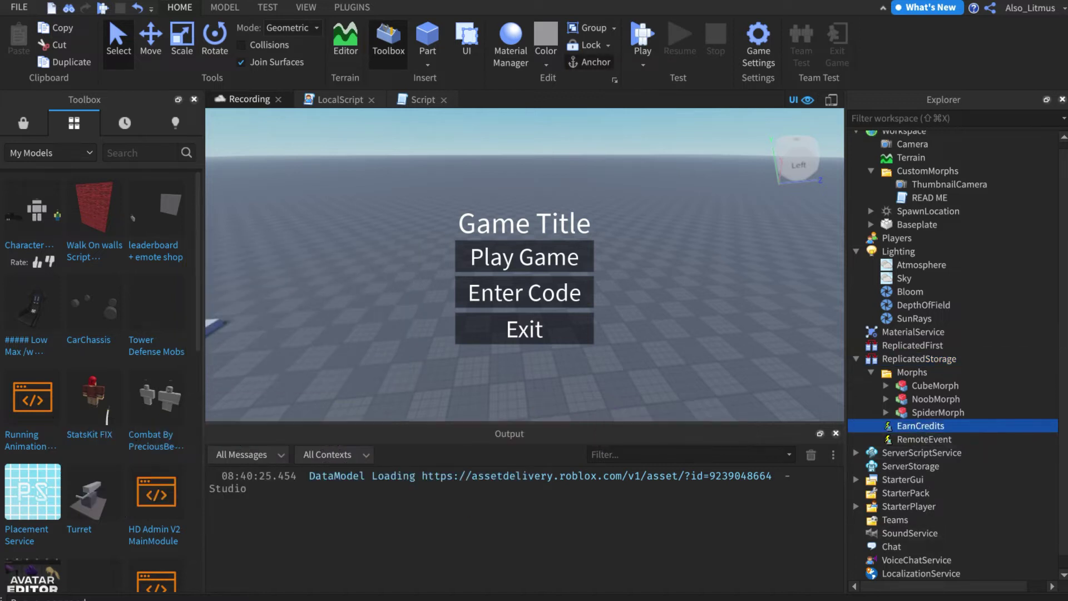
click(910, 440)
double_click(911, 440)
text(Mo)
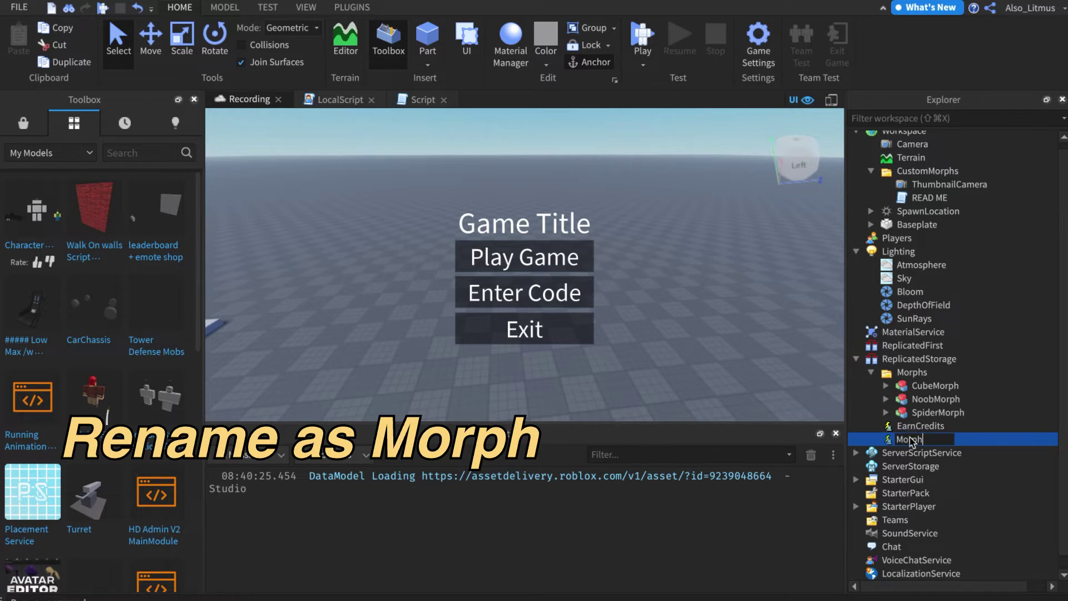
text(rph)
key(Return)
Switch to Stickies and copy the Pastebin link given for replacing the script inside ServerScriptService.
click(533, 590)
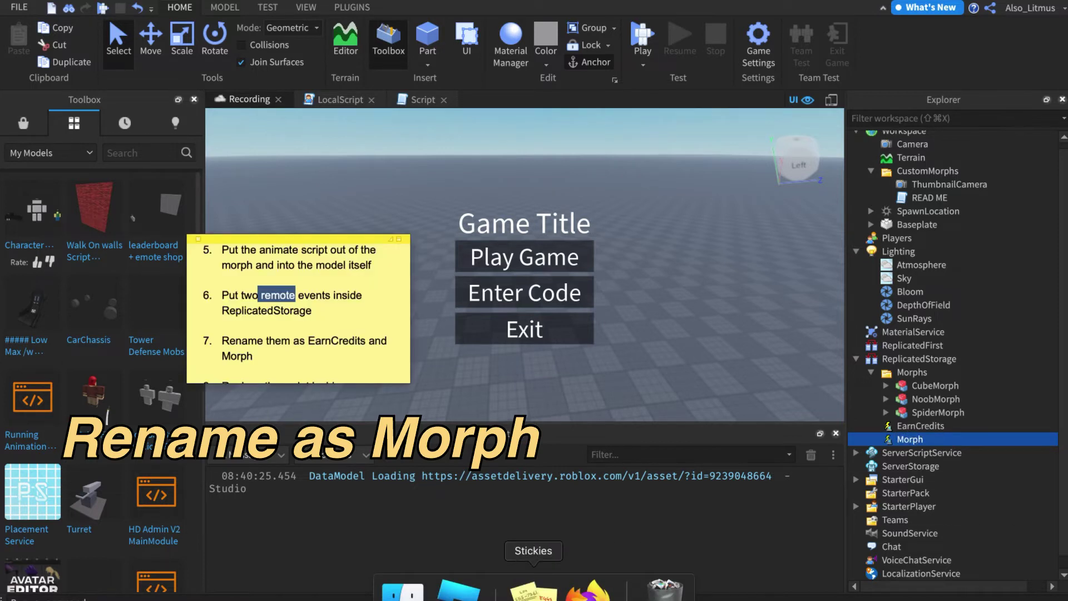
scroll(256, 327, down, 3)
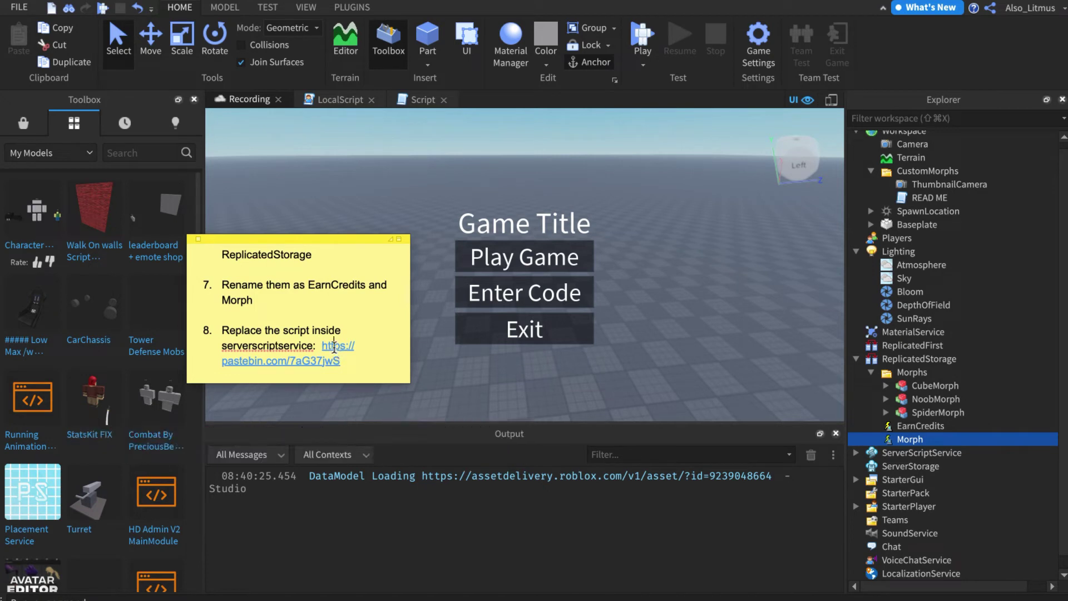
click(334, 346)
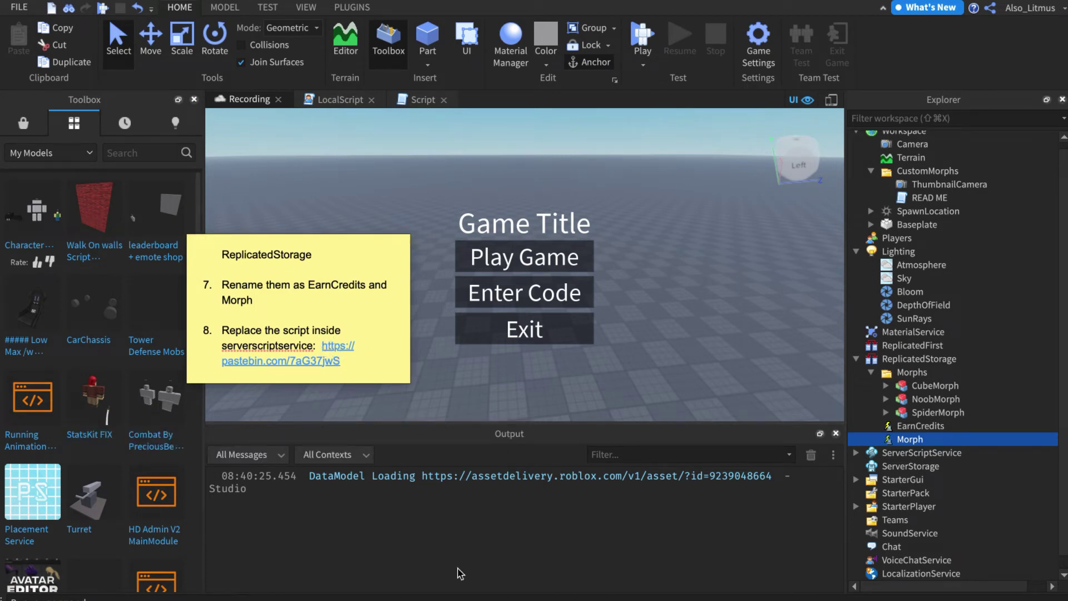
right_click(614, 588)
click(634, 539)
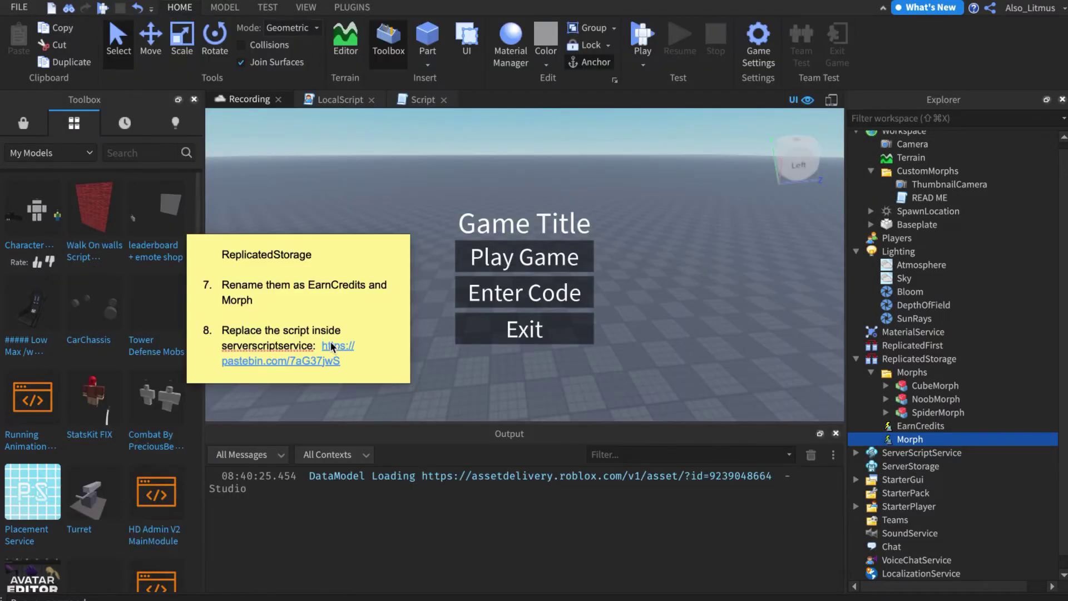
click(333, 346)
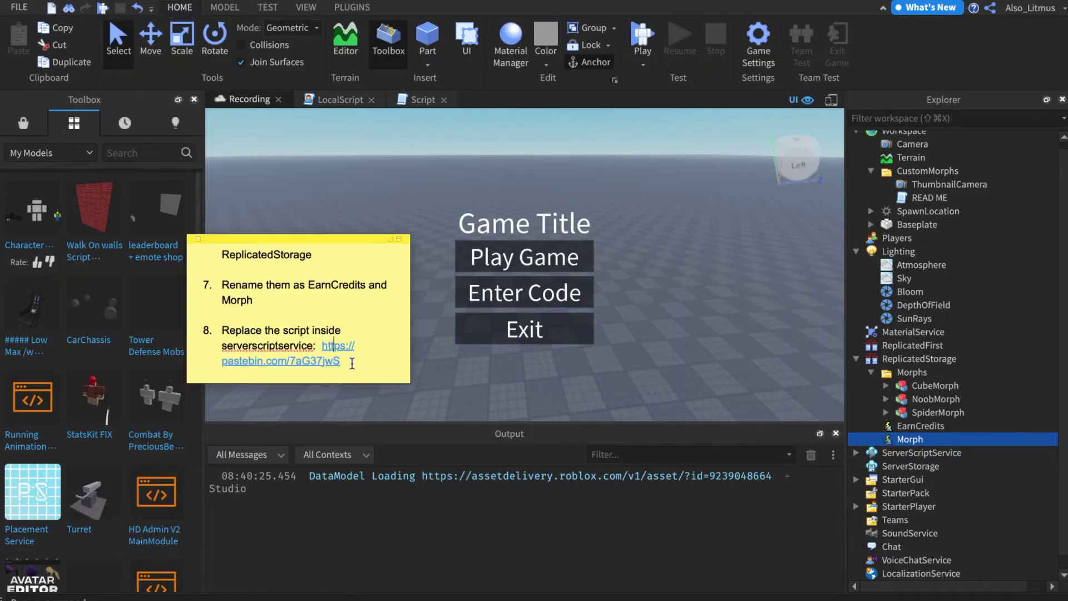
drag(350, 362, 319, 344)
key(super+c)
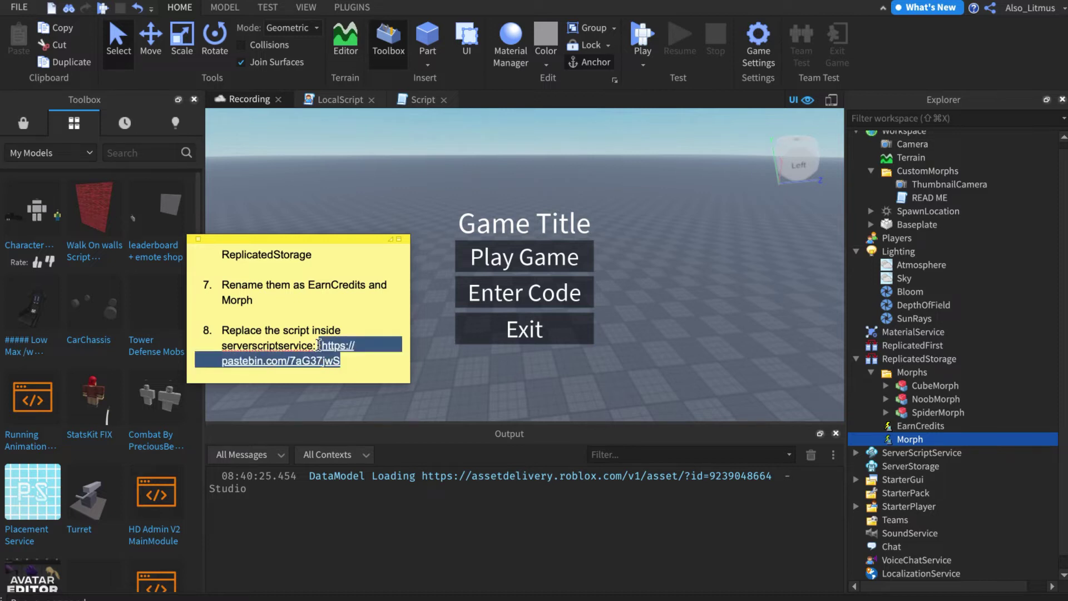
mouse_move(556, 598)
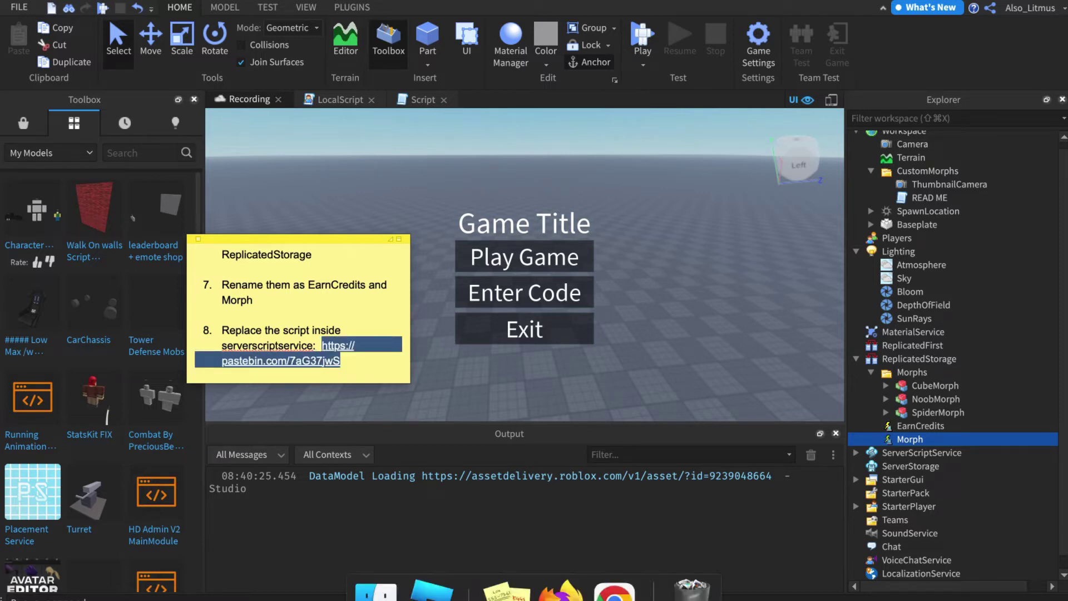
click(588, 591)
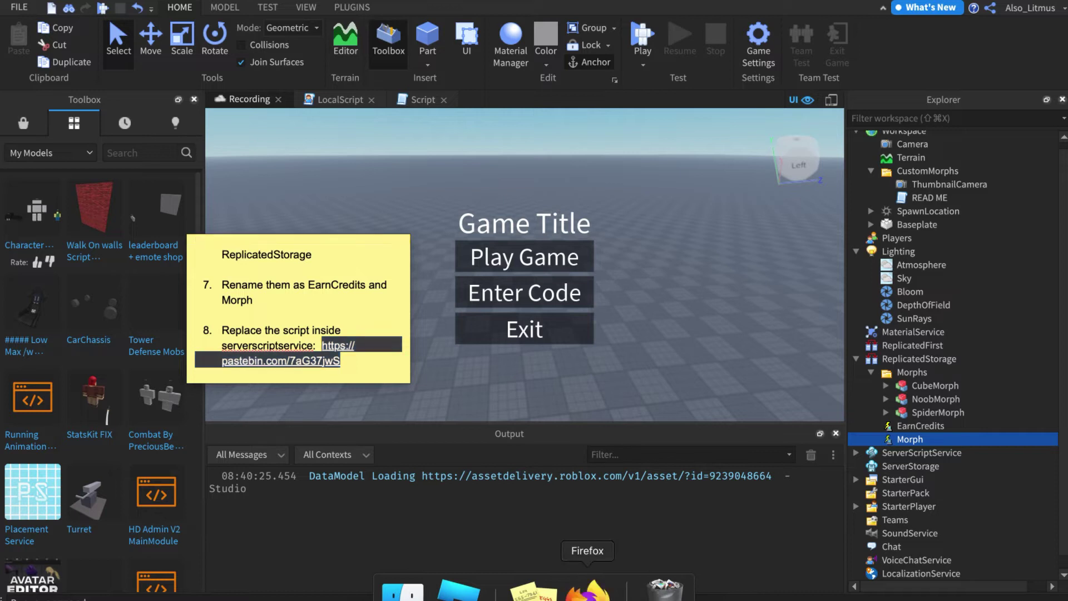
key(super+v)
text(\)
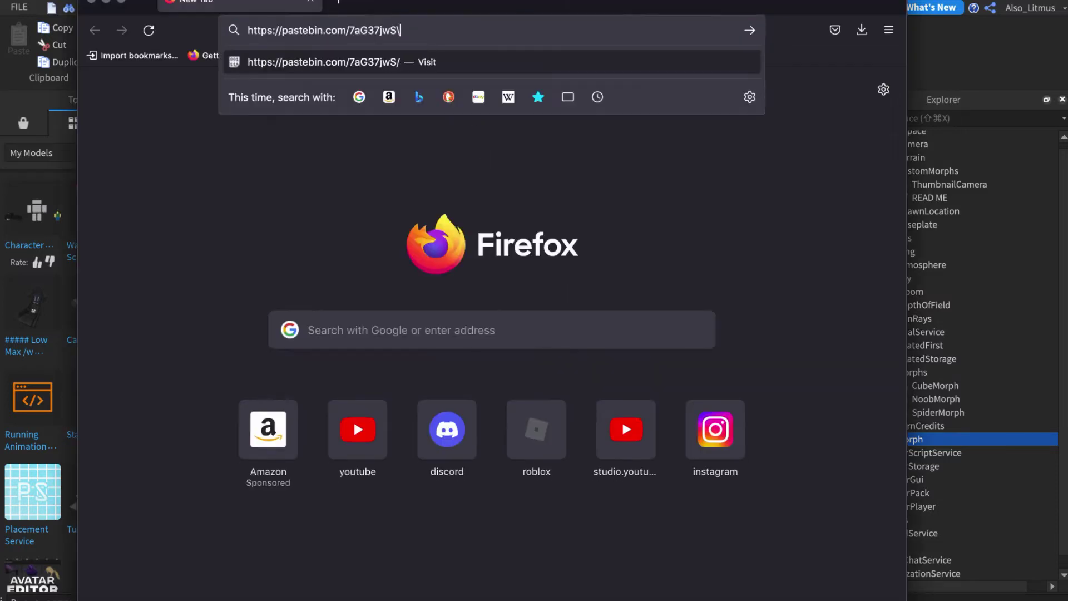
key(Return)
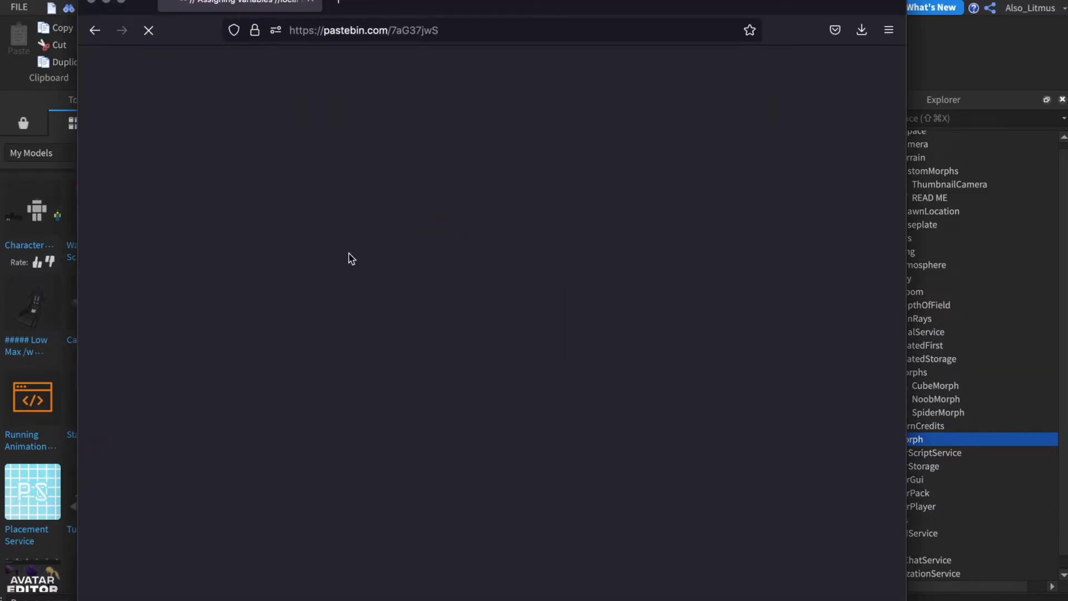
Copy the script from the paste's RAW Paste Data section and return to Roblox Studio.
scroll(388, 365, down, 20)
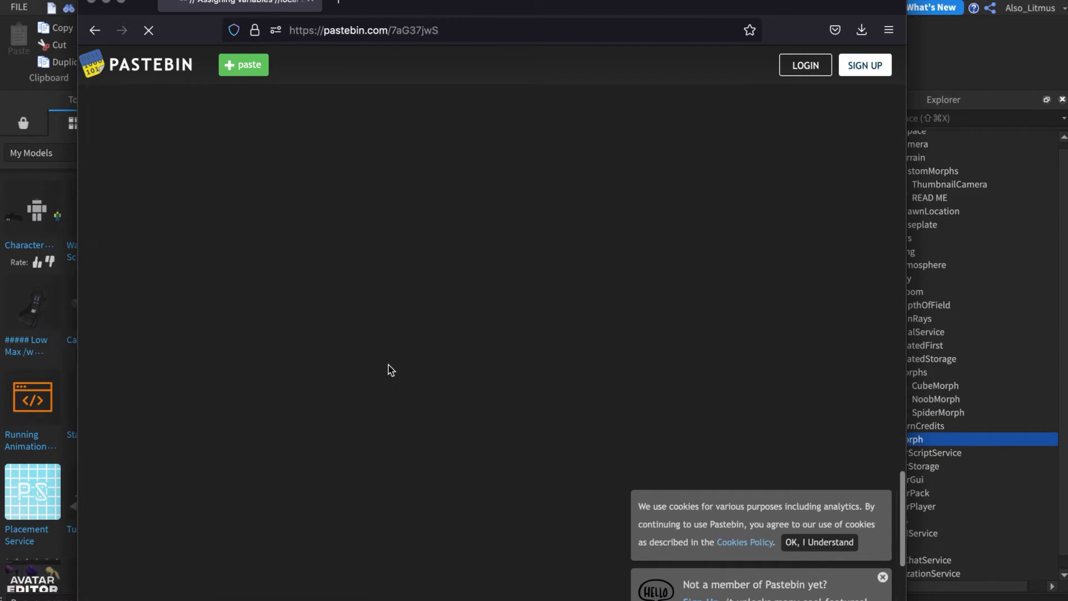
scroll(388, 364, down, 4)
click(172, 243)
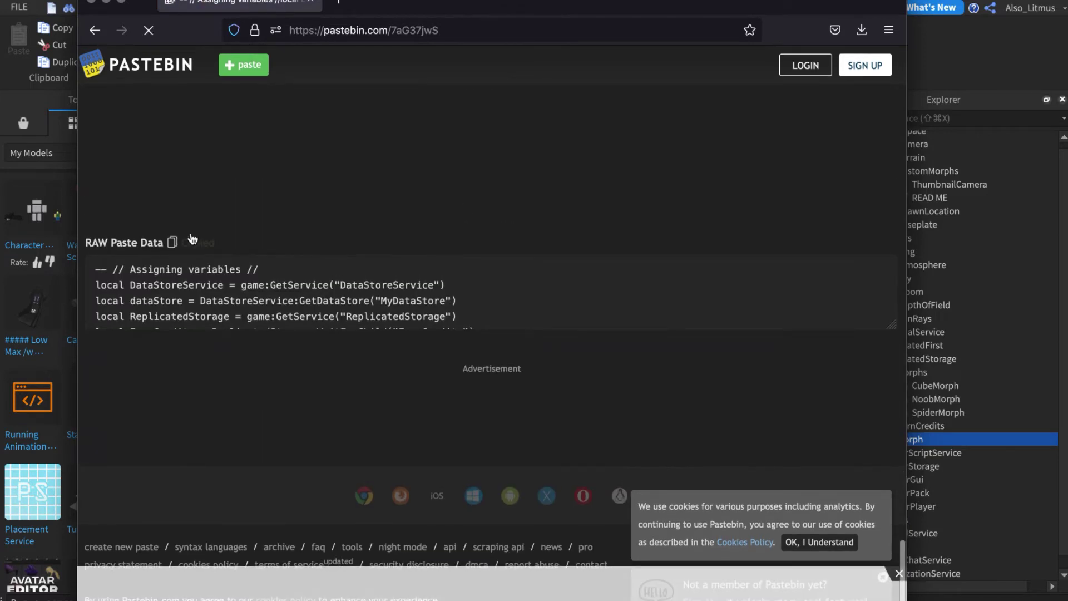
drag(417, 3, 414, 168)
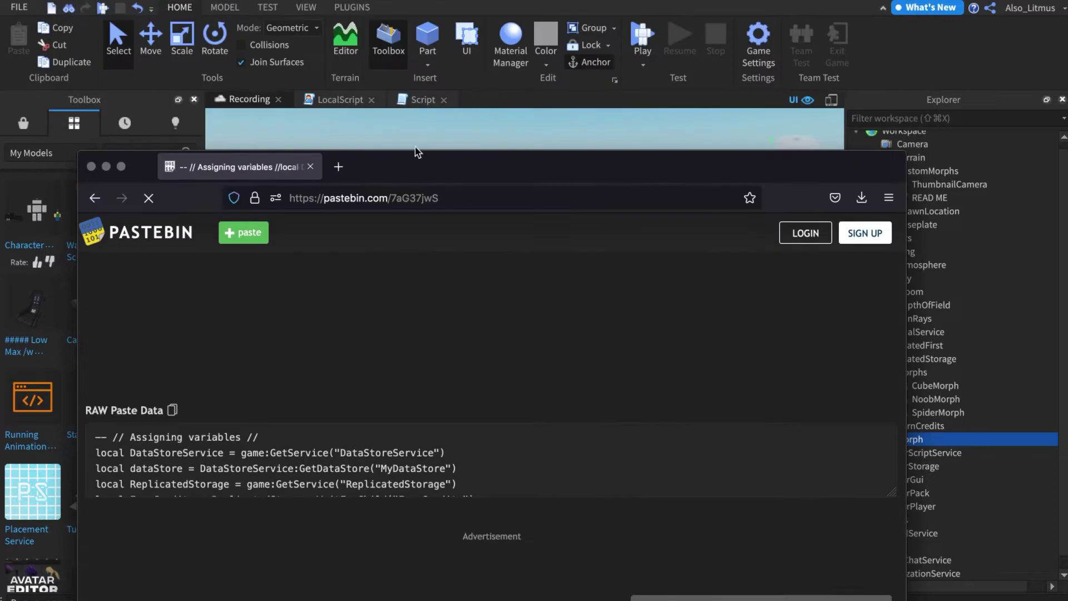
click(389, 1)
click(367, 3)
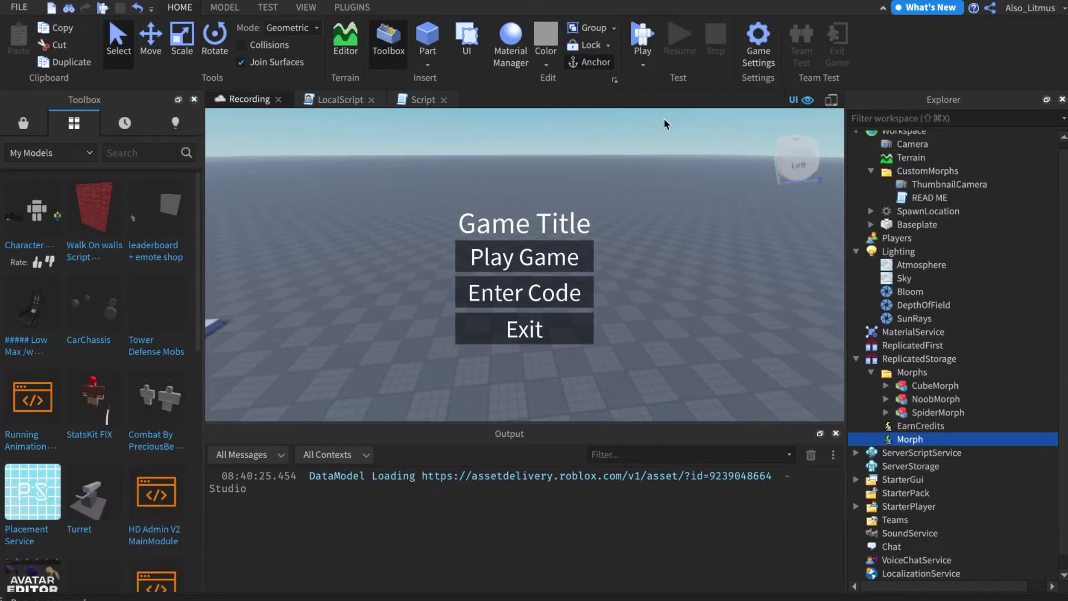
Open the Script inside ServerScriptService and replace all of its code with the code copied from Pastebin.
click(858, 453)
double_click(908, 465)
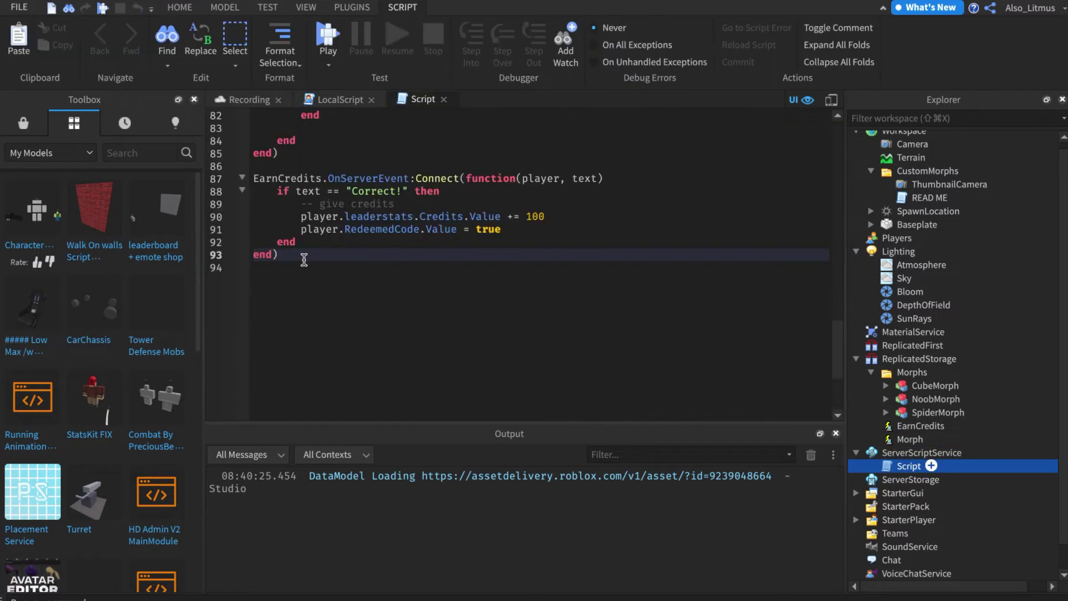
key(ctrl+a)
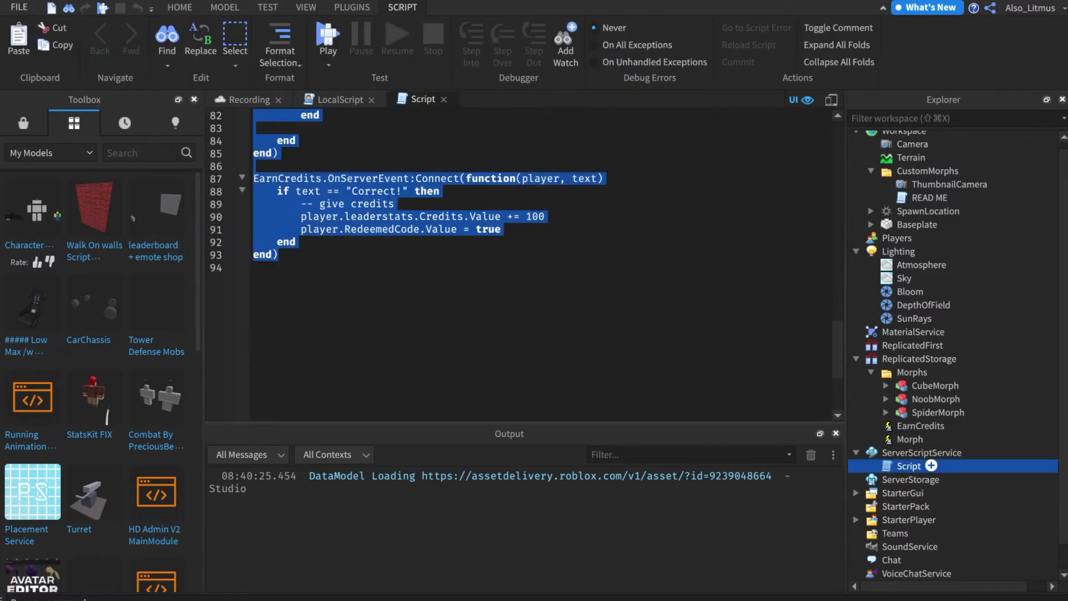
scroll(523, 264, up, 5)
key(BackSpace)
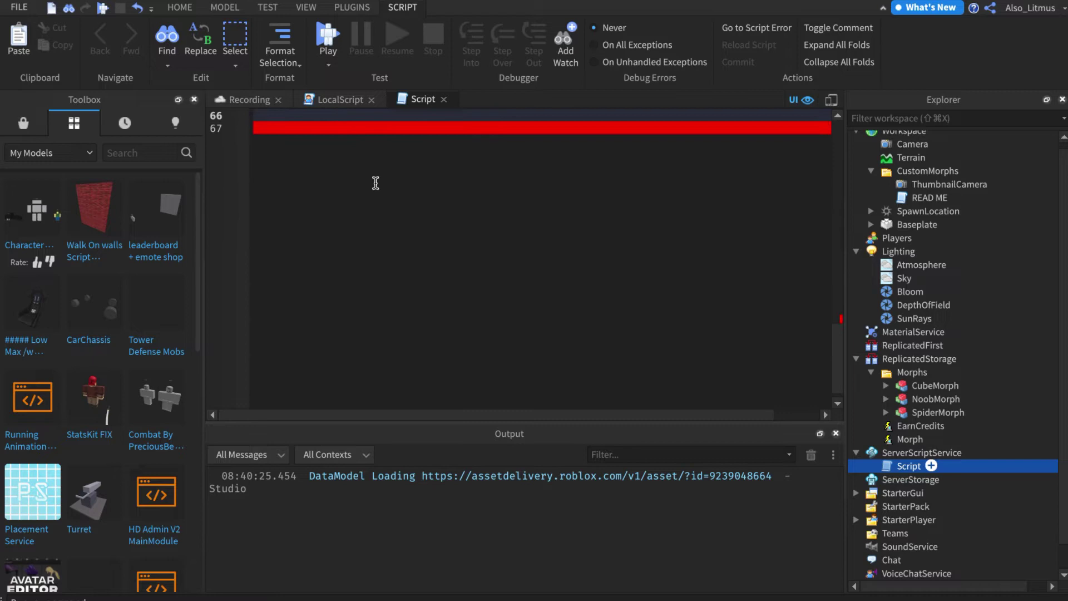
key(shift+Up)
key(shift+Up)
key(shift+Up)
key(shift+Up)
key(shift+Up)
key(shift+Up)
key(shift+Up)
key(shift+Up)
key(shift+Up)
key(shift+Up)
key(shift+Up)
key(shift+Up)
key(shift+Up)
key(shift+Up)
key(shift+Up)
key(shift+Up)
key(shift+Up)
key(shift+Up)
key(shift+Up)
key(shift+Up)
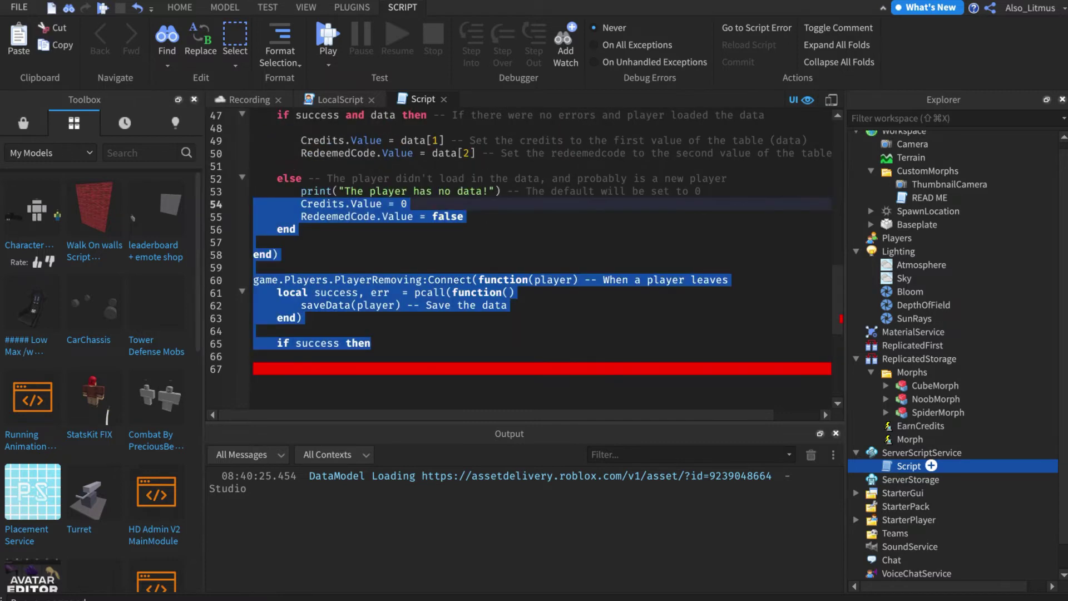
key(BackSpace)
scroll(316, 193, up, 5)
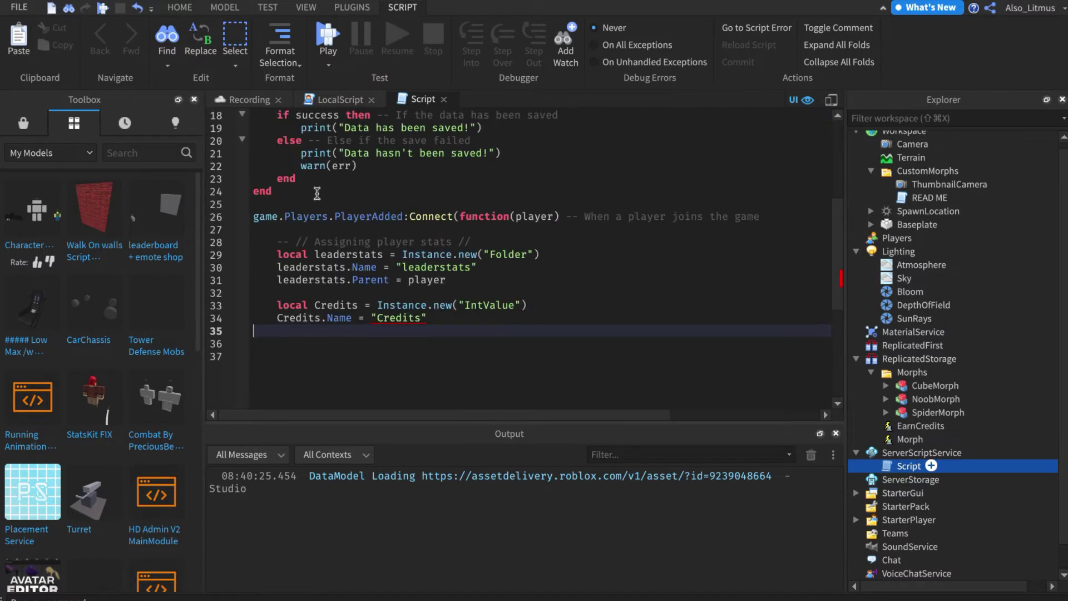
key(shift+Up)
key(shift+Up)
key(shift+Up)
key(shift+Up)
key(shift+Up)
key(shift+Up)
key(shift+Up)
key(shift+Up)
key(shift+Up)
key(shift+Up)
key(shift+Up)
key(shift+Up)
key(shift+Up)
key(shift+Up)
key(shift+Up)
key(shift+Up)
key(shift+Up)
key(shift+Up)
key(shift+Up)
key(shift+Up)
key(BackSpace)
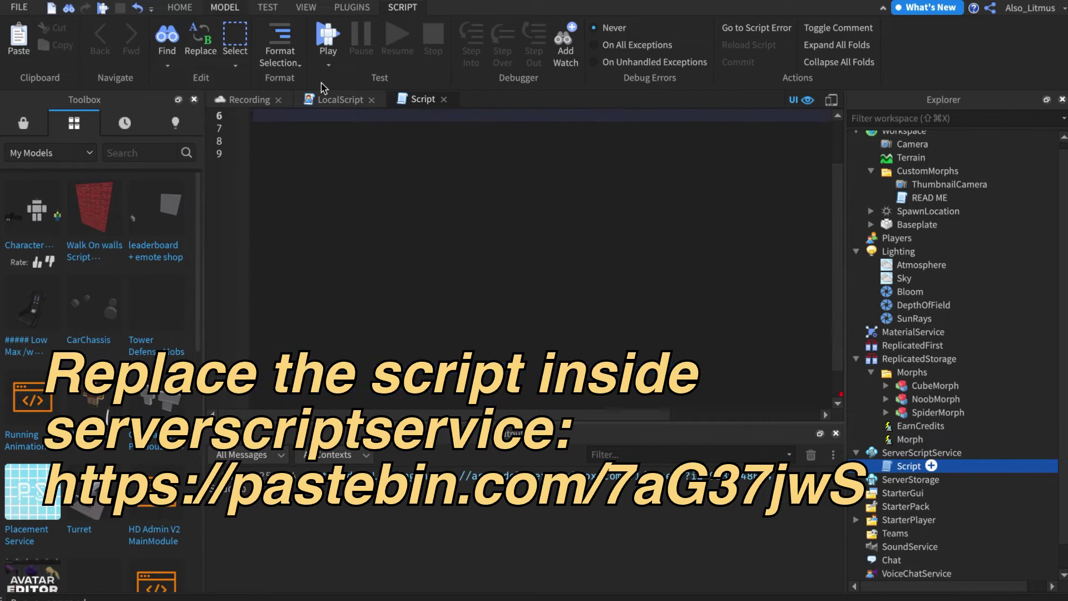
key(ctrl+a)
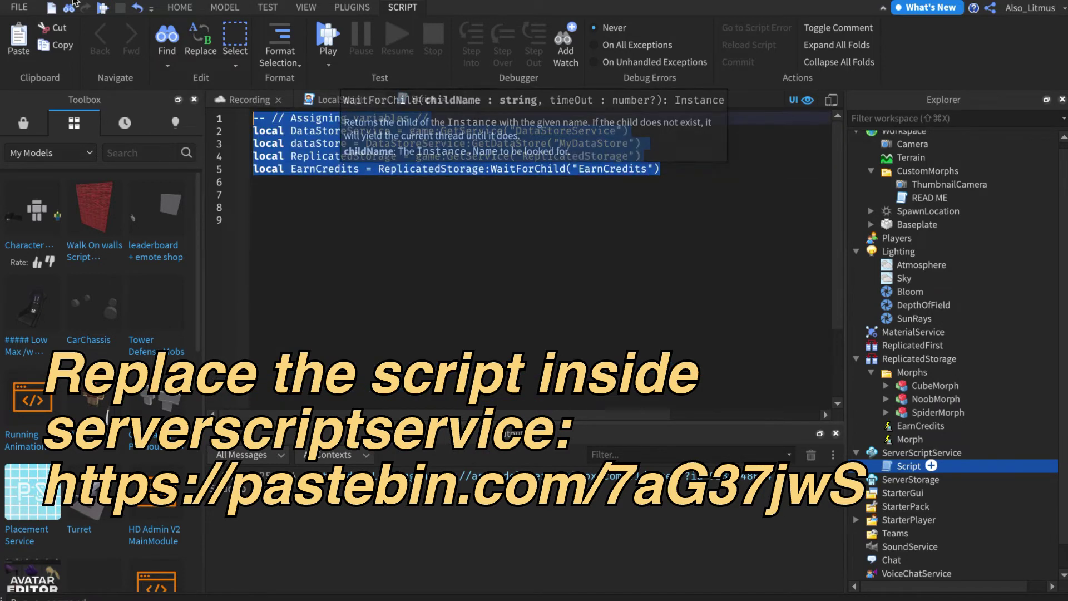
key(ctrl+v)
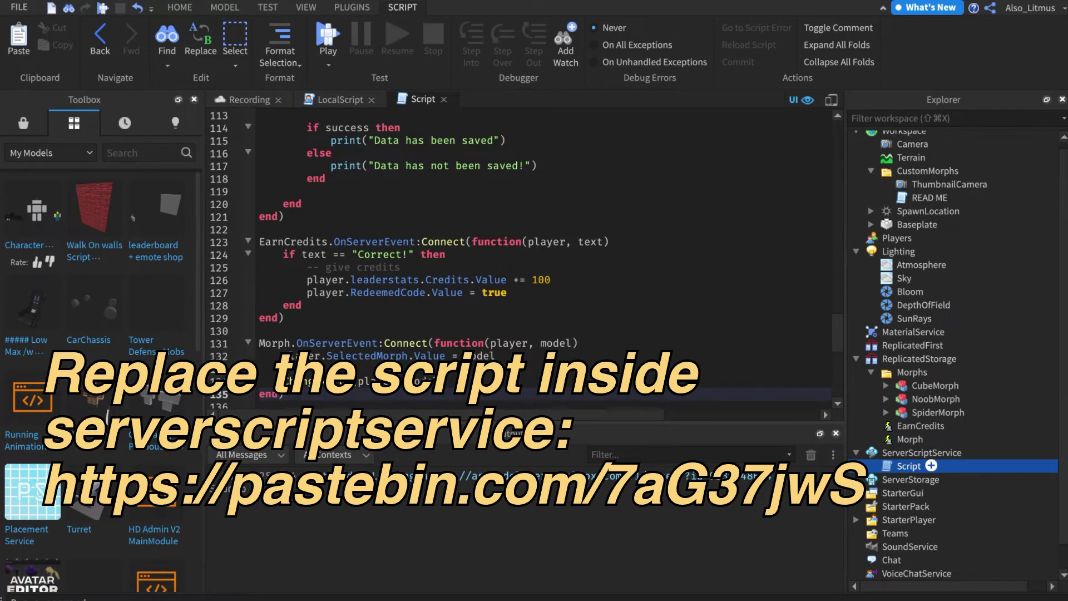
Check instruction 9 in Stickies and insert a Frame inside MainGui under StarterGui in Roblox Studio.
click(532, 592)
scroll(331, 367, down, 3)
drag(241, 322, 351, 322)
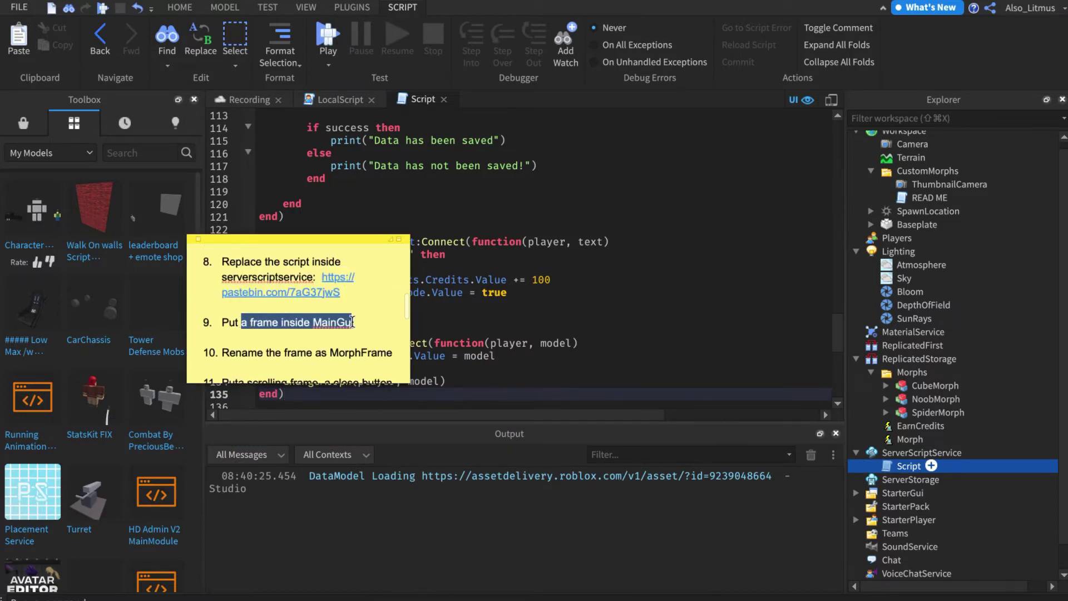
click(243, 104)
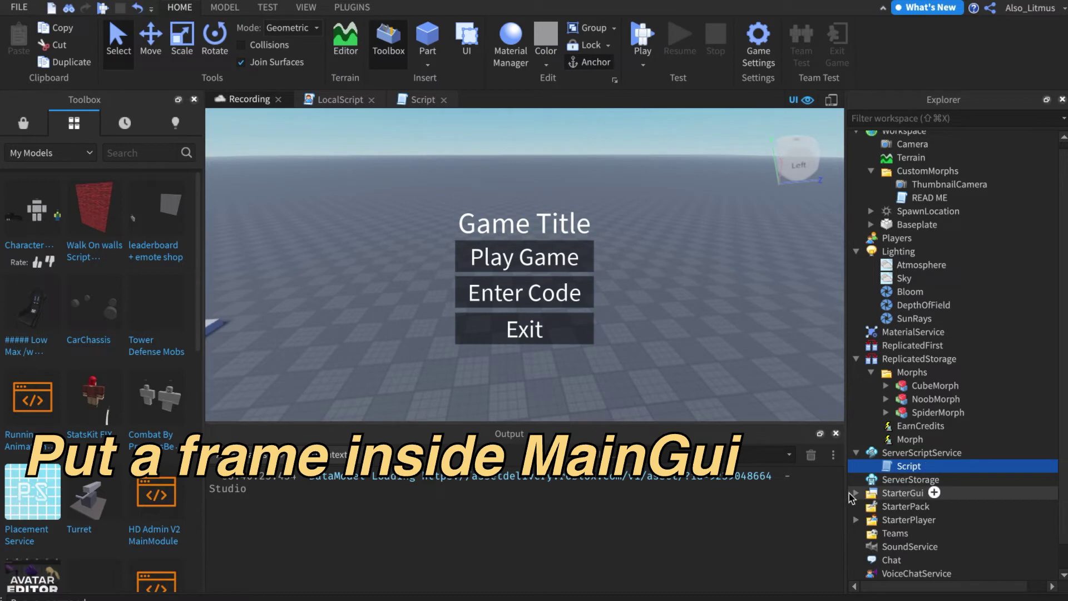
click(855, 493)
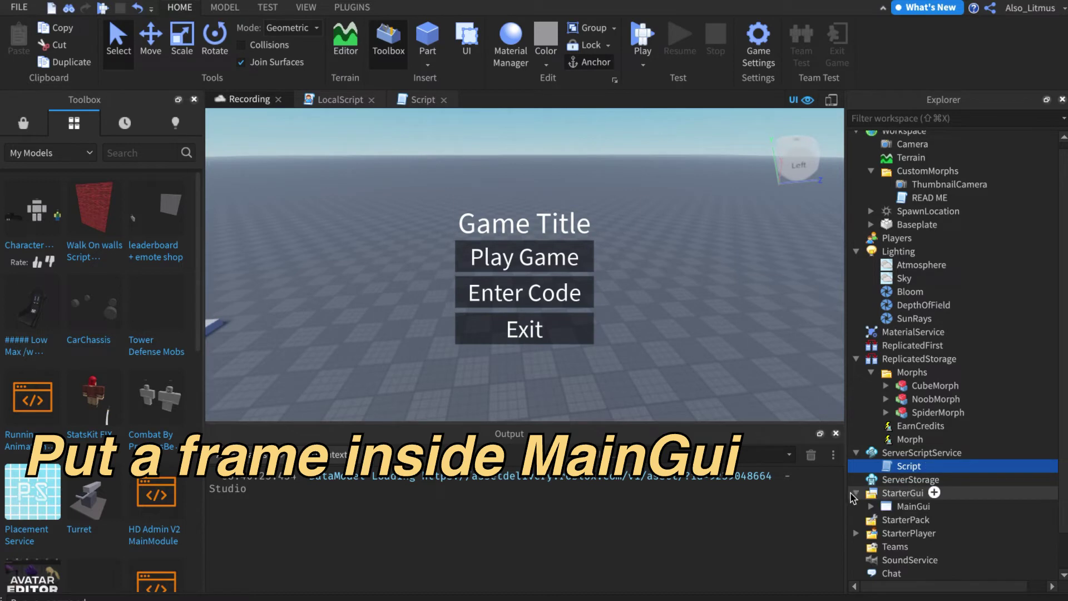
click(940, 505)
text(fr)
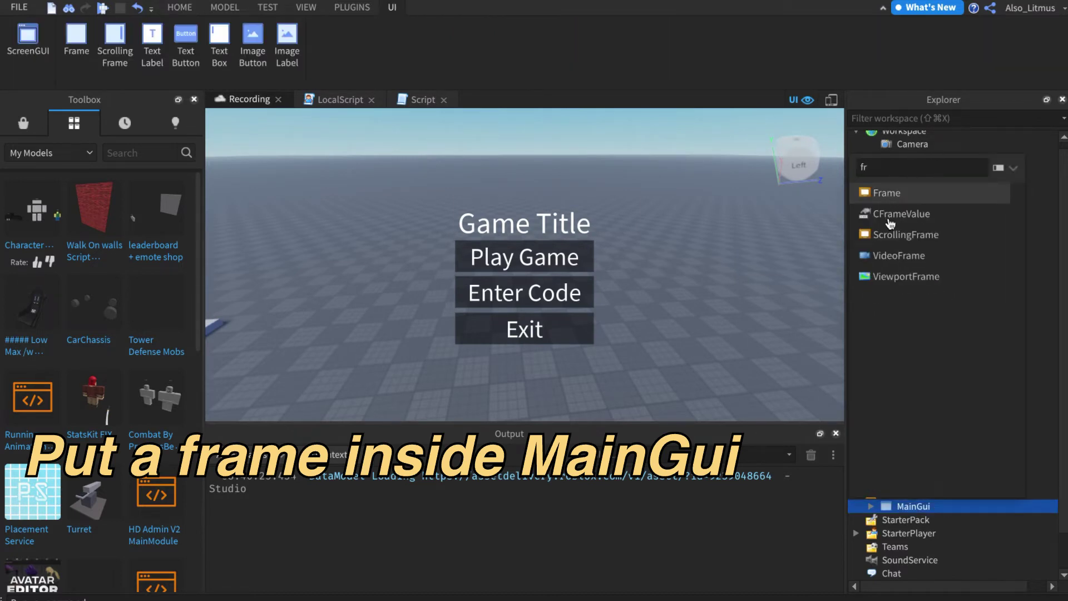
click(890, 192)
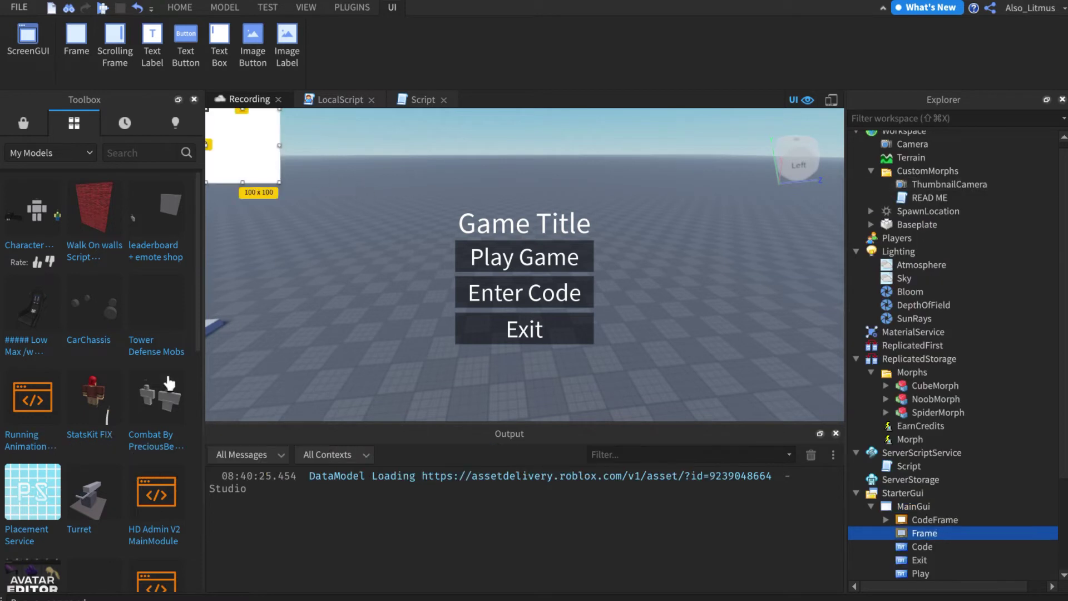
Set the new Frame's Size property to {0.5, 0},{0.5, 0} and move it to about {0.25, 0},{0.307, 0}.
click(193, 99)
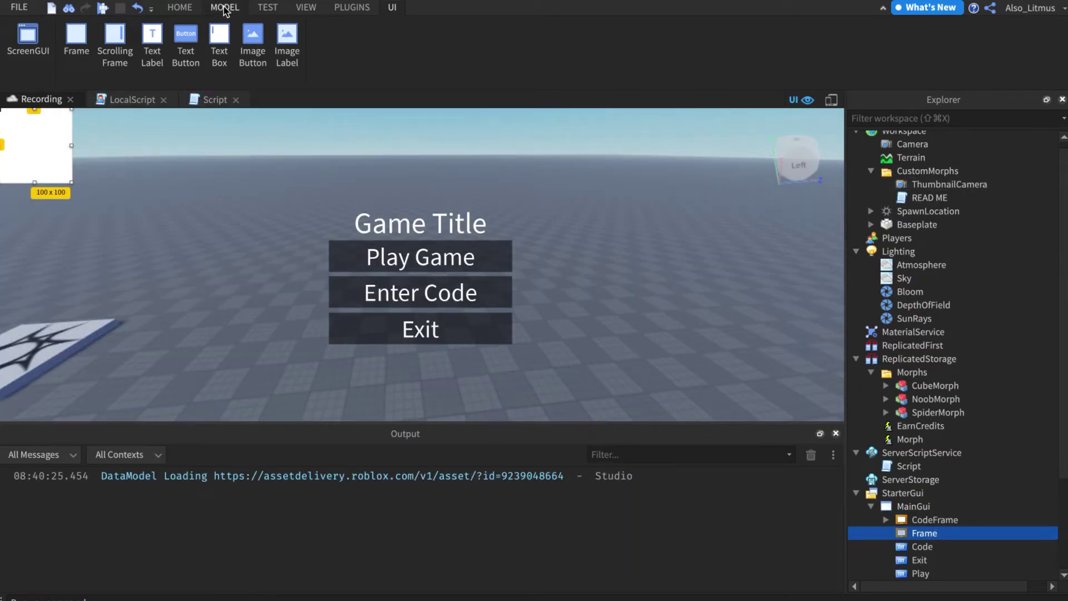
click(305, 7)
click(74, 44)
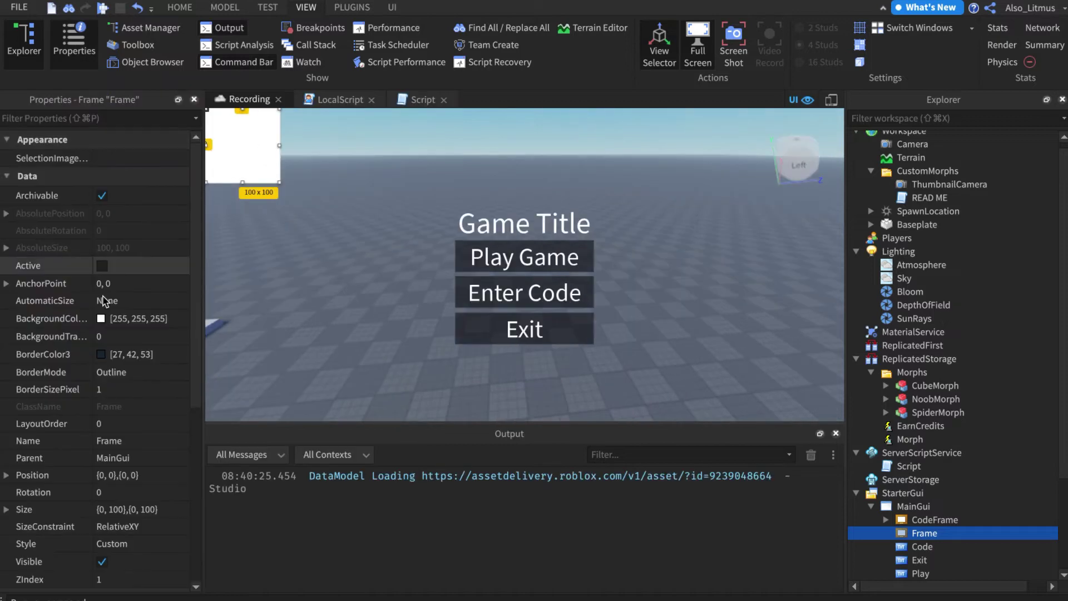
click(129, 508)
key(BackSpace)
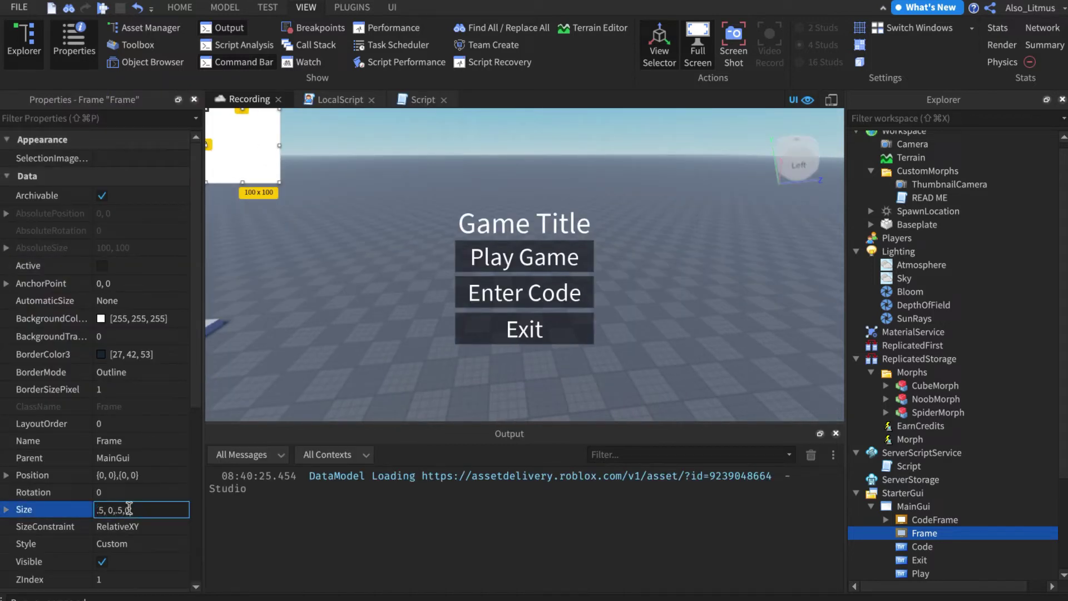
text(.5, 0,.5,0)
key(Return)
drag(358, 185, 498, 270)
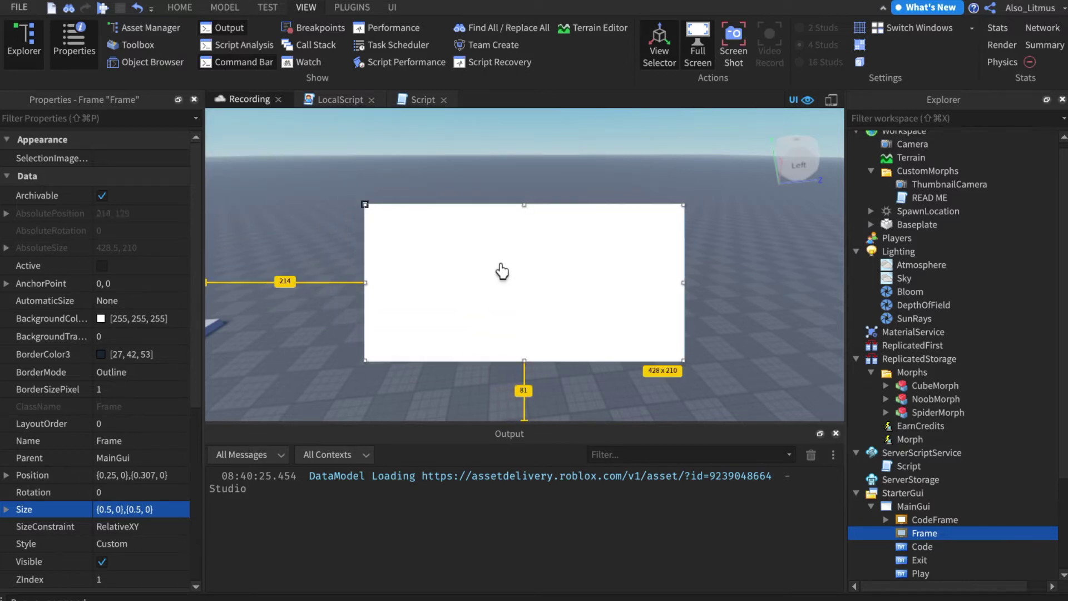
Enlarge the Frame in MainGui to about {0.5, 0},{0.702, 0} at position {0.25, 0},{0.236, 0} and rename it MorphFrame.
click(526, 201)
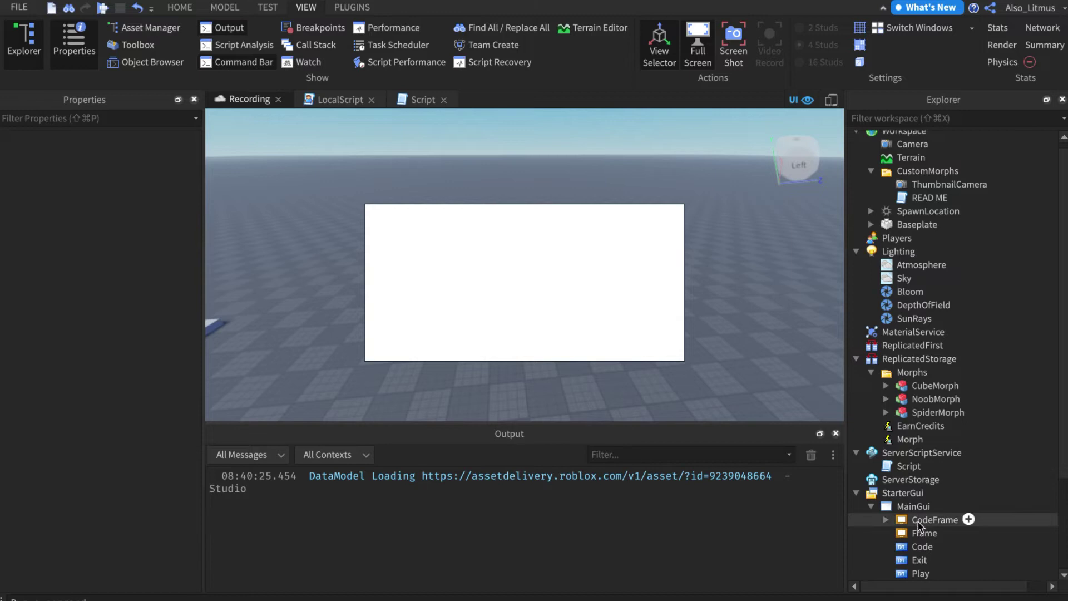
click(939, 533)
drag(525, 205, 545, 239)
mouse_move(580, 307)
mouse_down()
mouse_move(579, 295)
mouse_move(582, 308)
mouse_up()
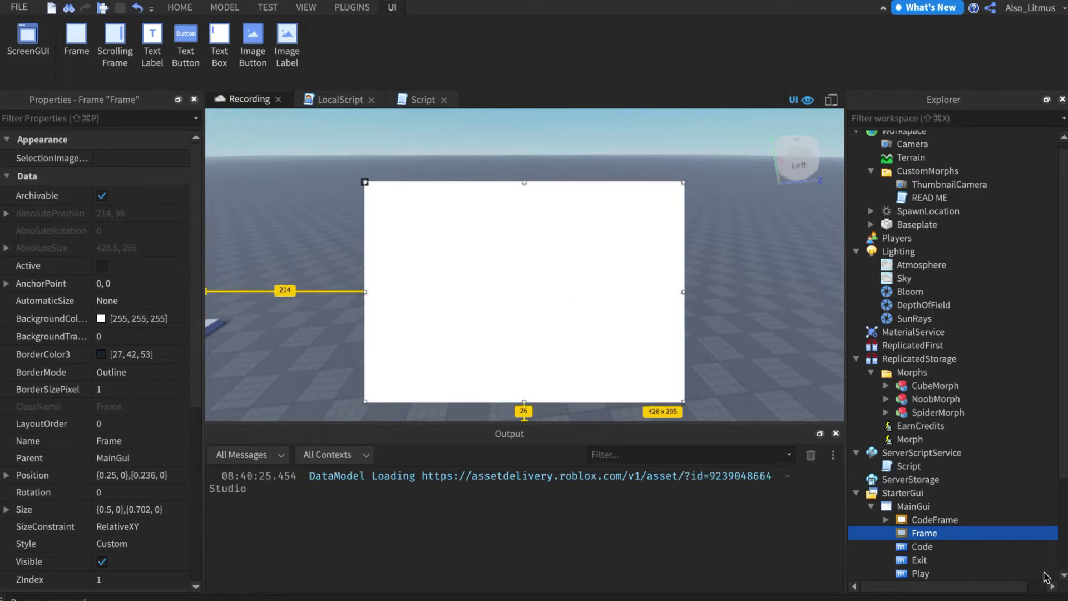
double_click(931, 532)
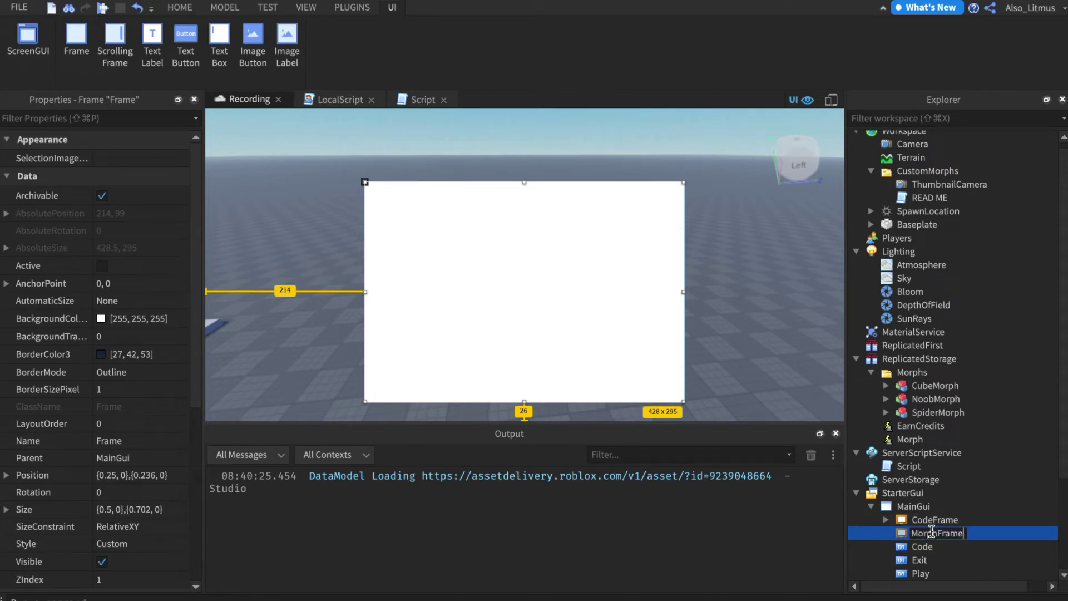
key(Return)
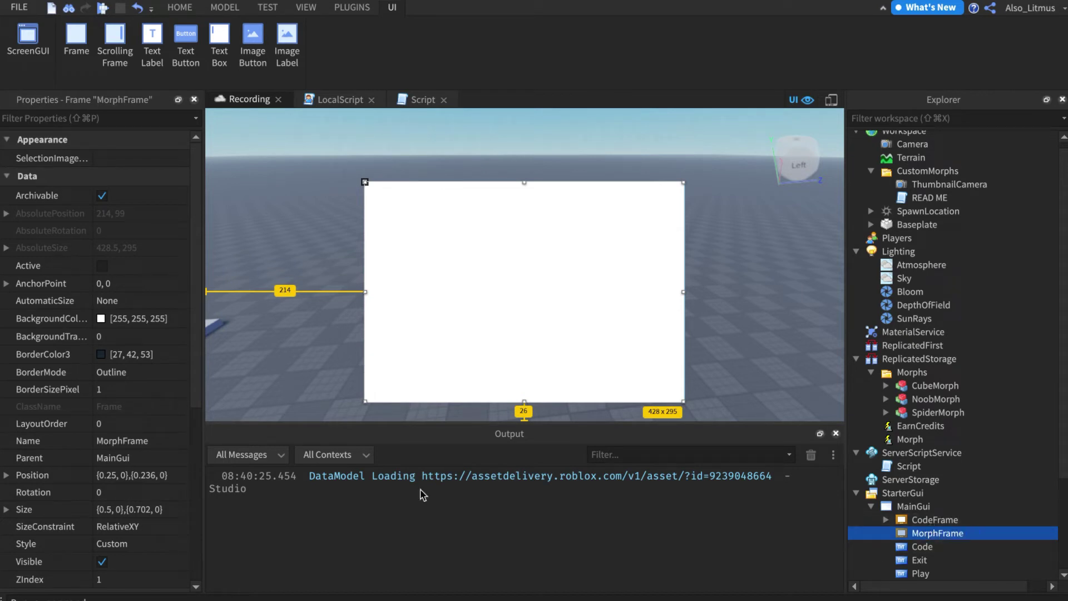
Set MorphFrame's background colour to black [0, 0, 0] and its background transparency to 0.5.
click(101, 318)
drag(100, 559, 152, 558)
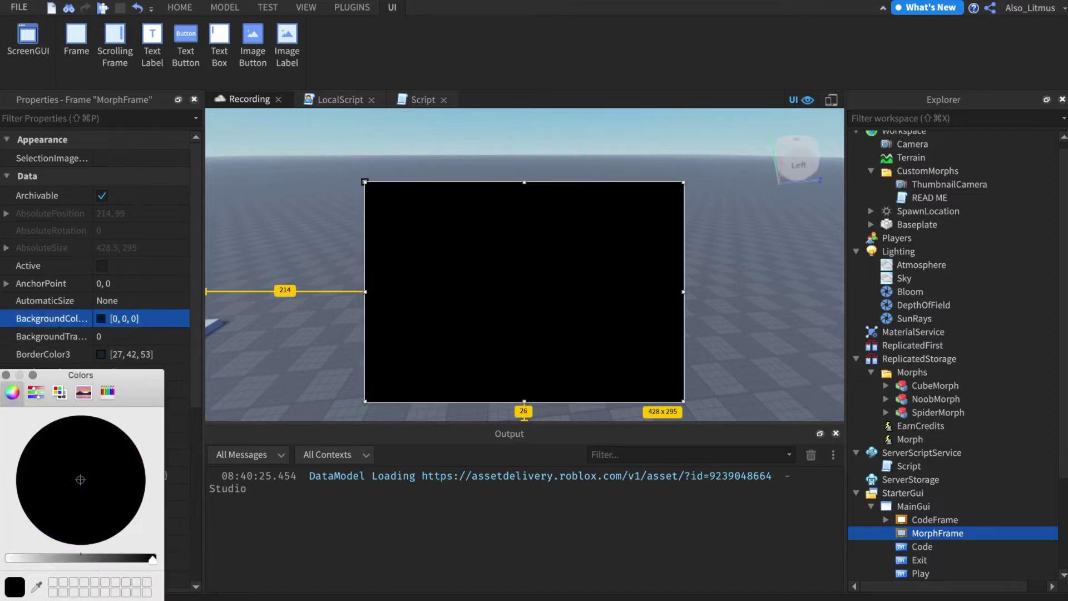
click(114, 337)
text(.5)
key(Return)
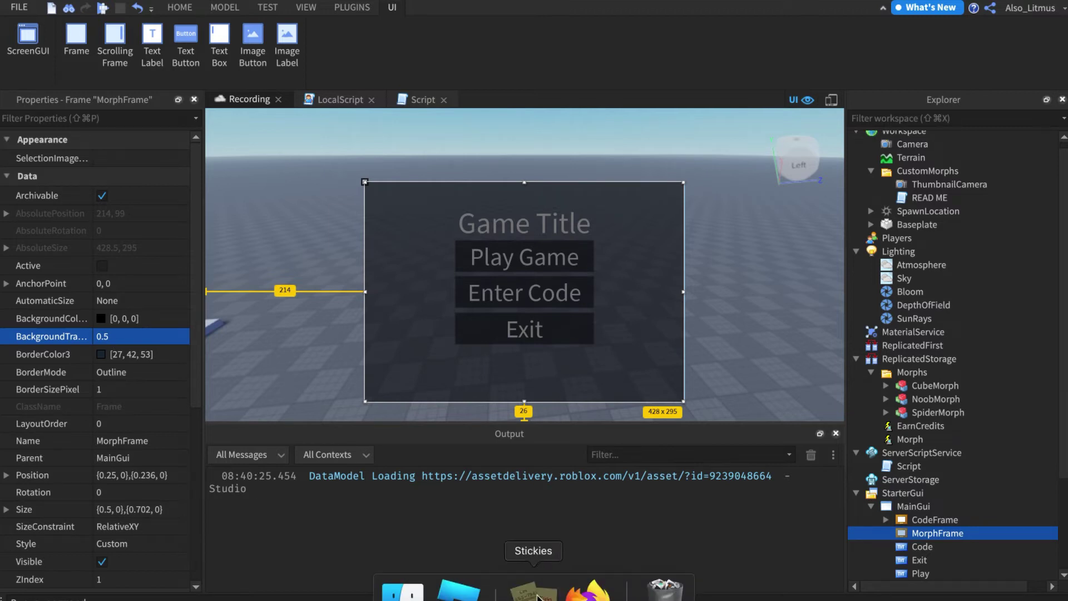
Check instruction 11 in Stickies and insert a ScrollingFrame inside MorphFrame in Roblox Studio.
click(532, 590)
scroll(296, 345, down, 2)
scroll(296, 345, down, 1)
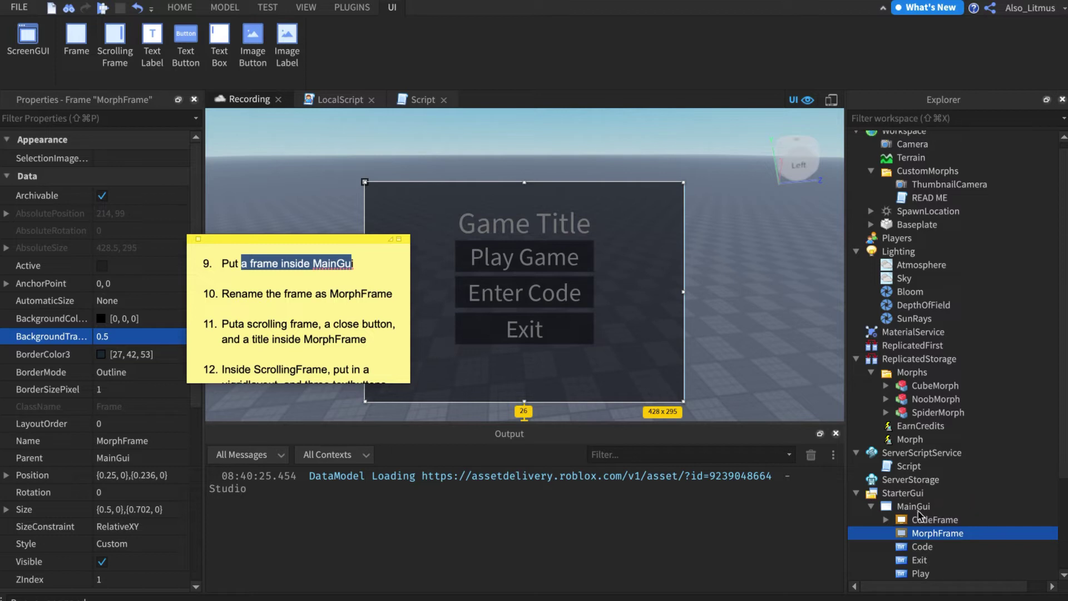
click(929, 535)
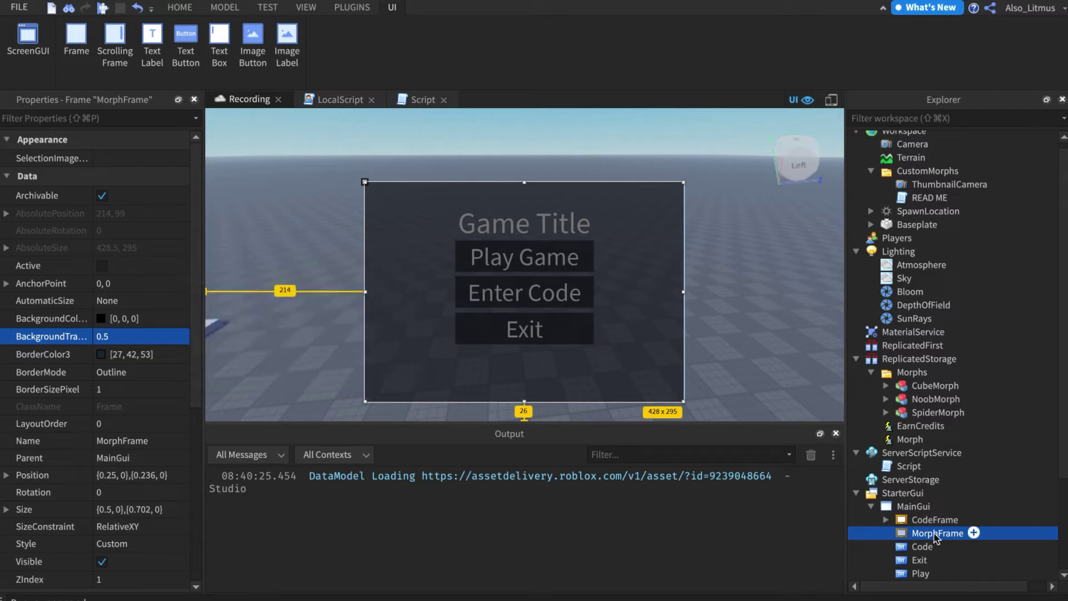
click(973, 533)
text(s)
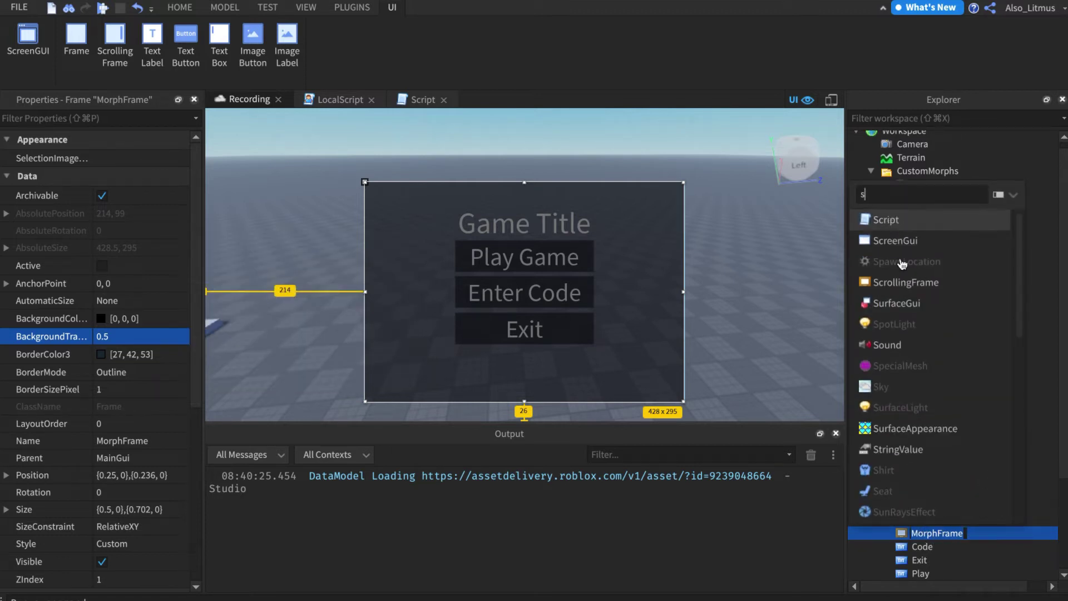
click(905, 282)
Place the ScrollingFrame at about {0.023, 0},{0.176, 0} and enlarge it to about {0.95, 0},{0.781, 0} within MorphFrame.
click(143, 507)
text(.5, 0,)
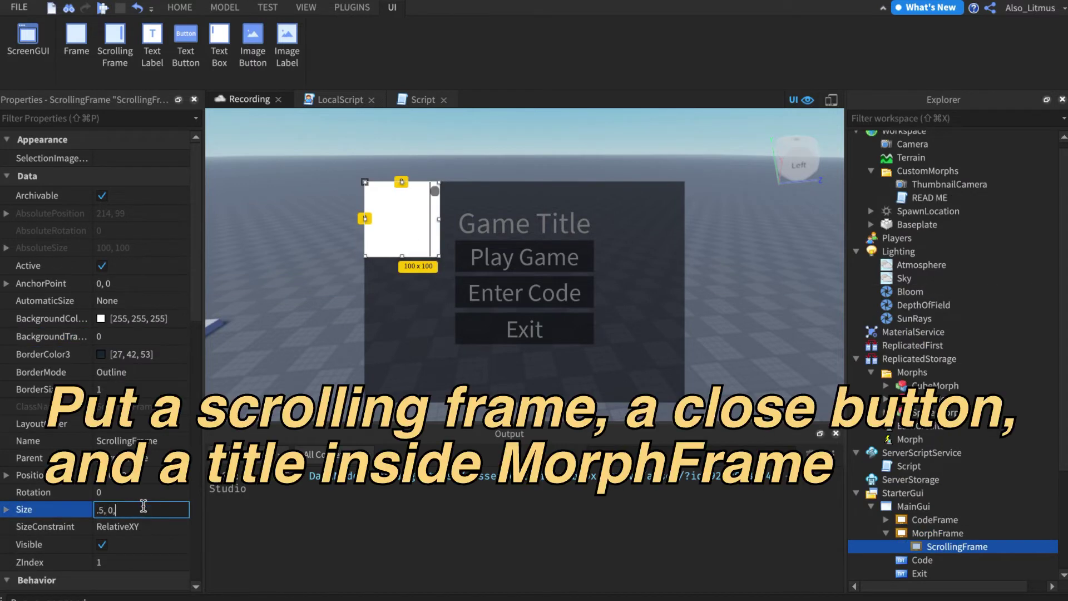
text( 0},{0.5, 0)
key(Return)
drag(418, 229, 424, 266)
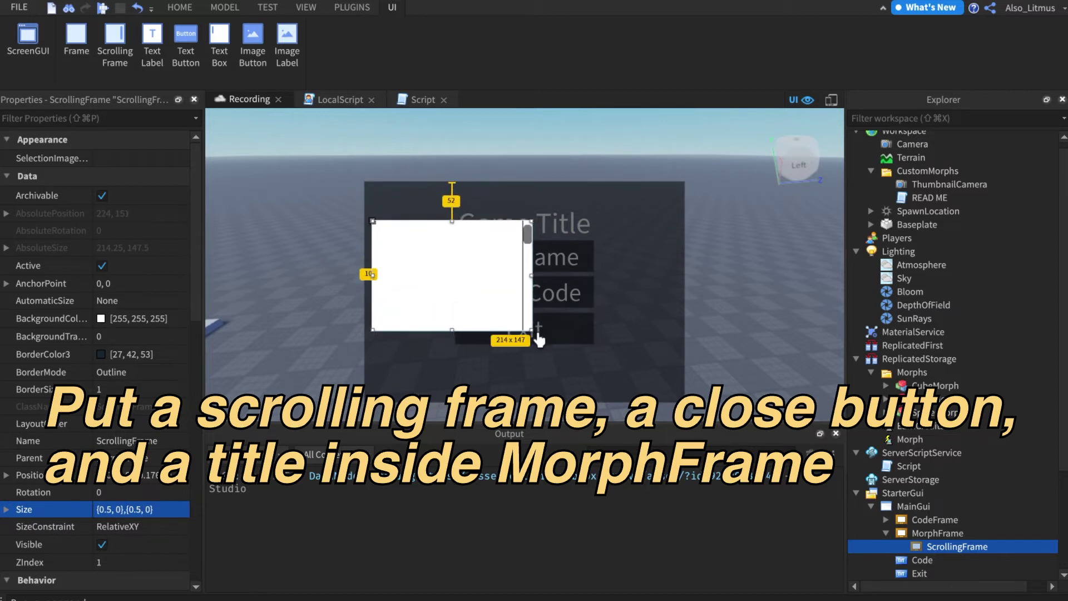
drag(529, 331, 679, 396)
Set the ScrollingFrame's background transparency to 1.
click(103, 336)
text(1)
key(Return)
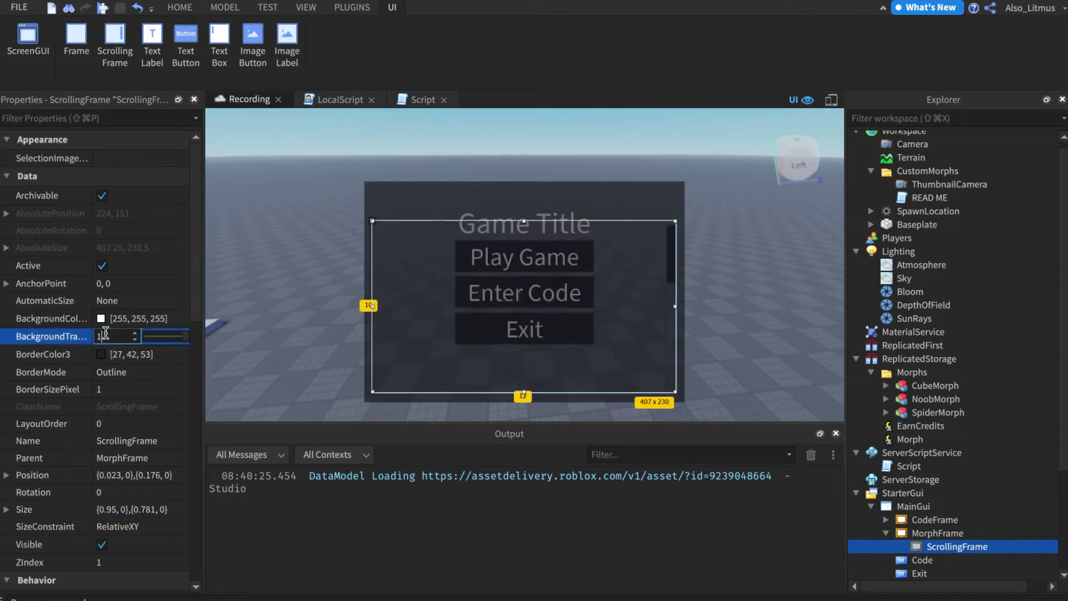
Duplicate the Title label in CodeFrame and move the copy into MorphFrame.
click(973, 533)
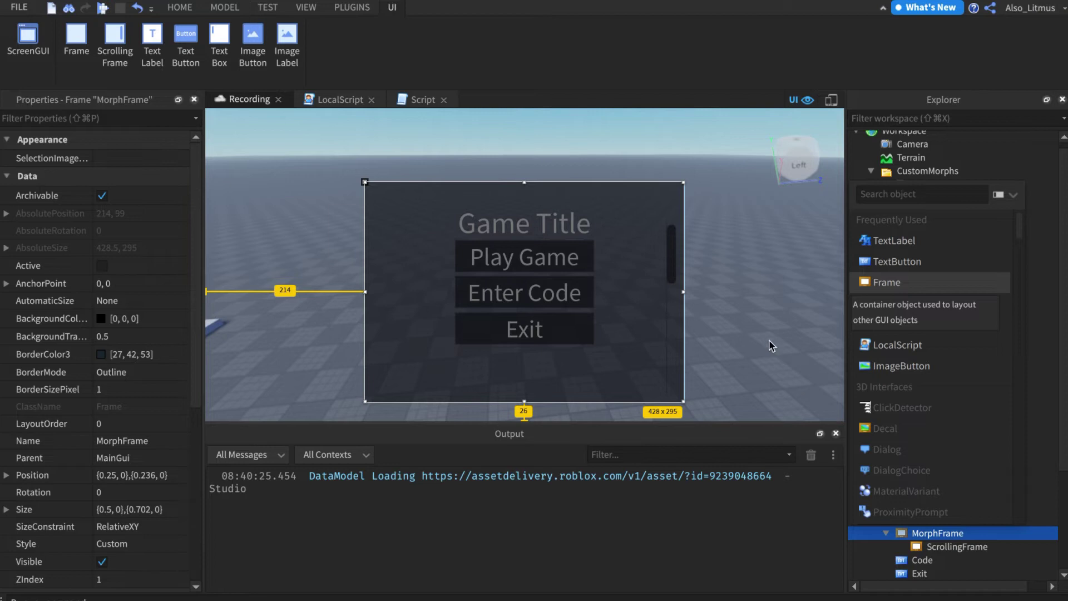
key(Escape)
click(885, 519)
scroll(934, 509, down, 3)
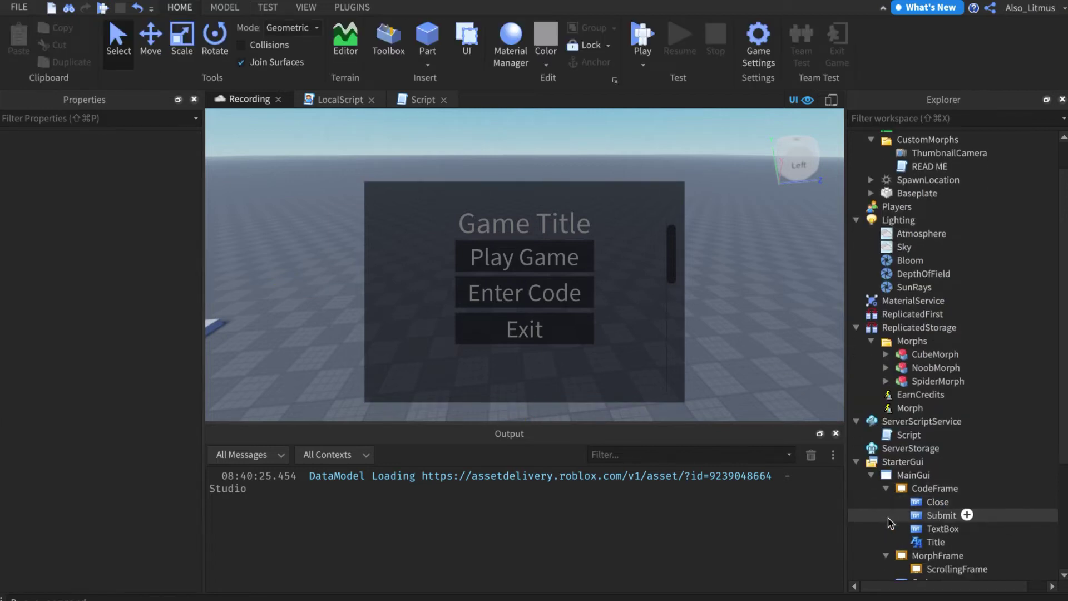
click(928, 499)
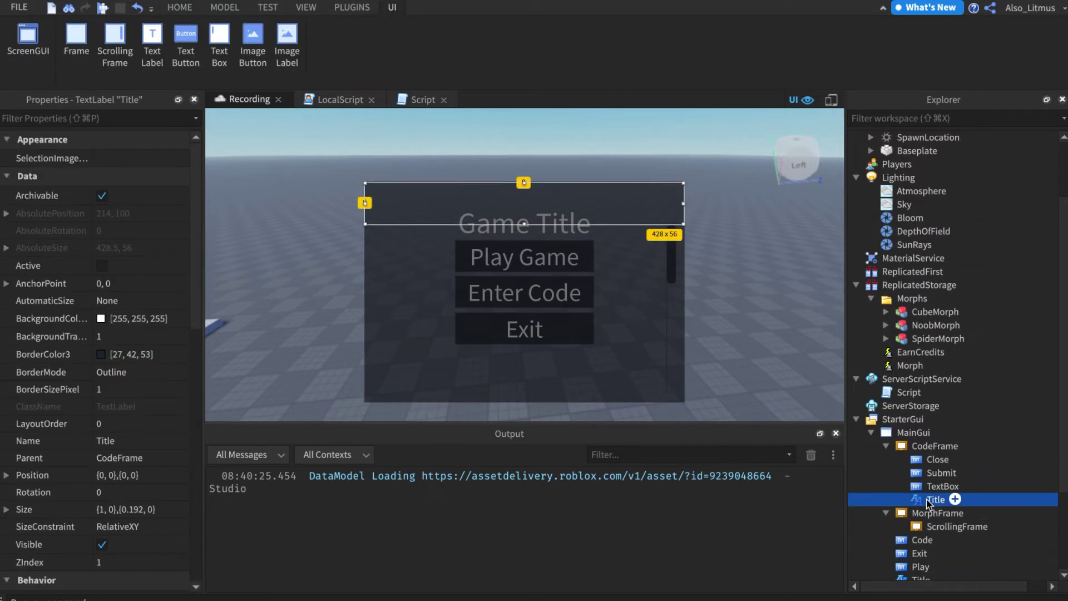
key(ctrl+d)
drag(931, 514, 926, 531)
Change the text of MorphFrame's Title label to "Morphs".
scroll(108, 409, down, 5)
scroll(108, 409, down, 7)
click(133, 467)
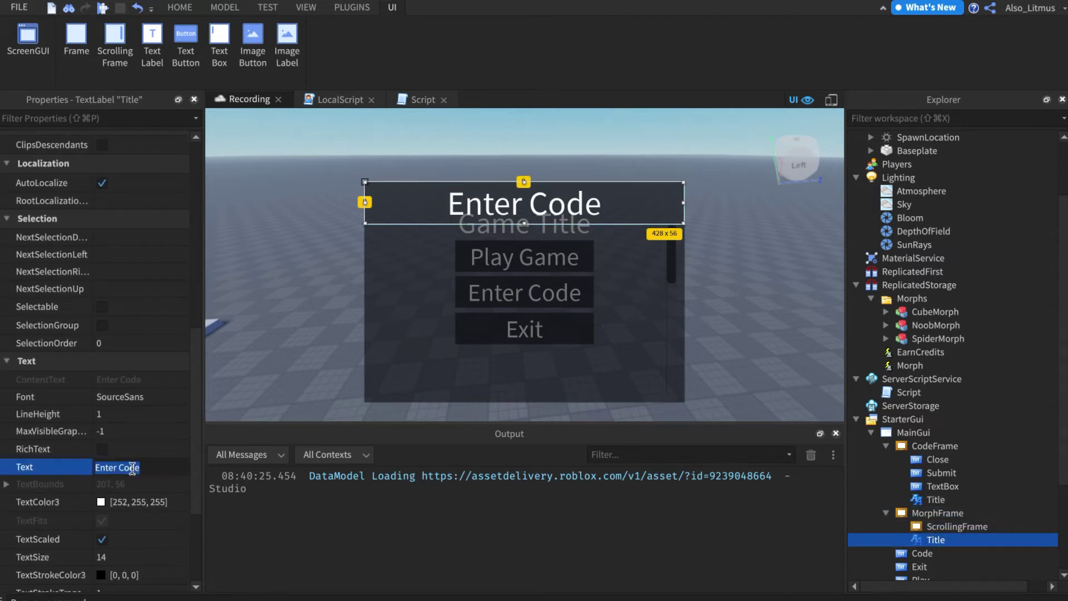
text(Mrphs)
key(Return)
click(132, 468)
text(Morphs)
key(Return)
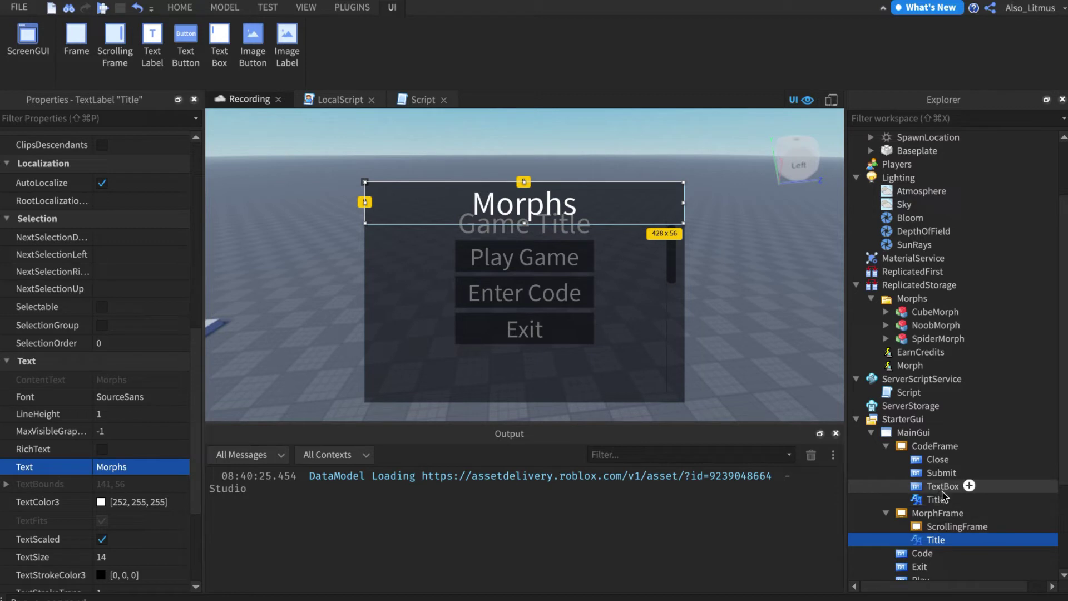
Duplicate the Close button in CodeFrame and move the copy into MorphFrame.
click(939, 459)
key(ctrl+d)
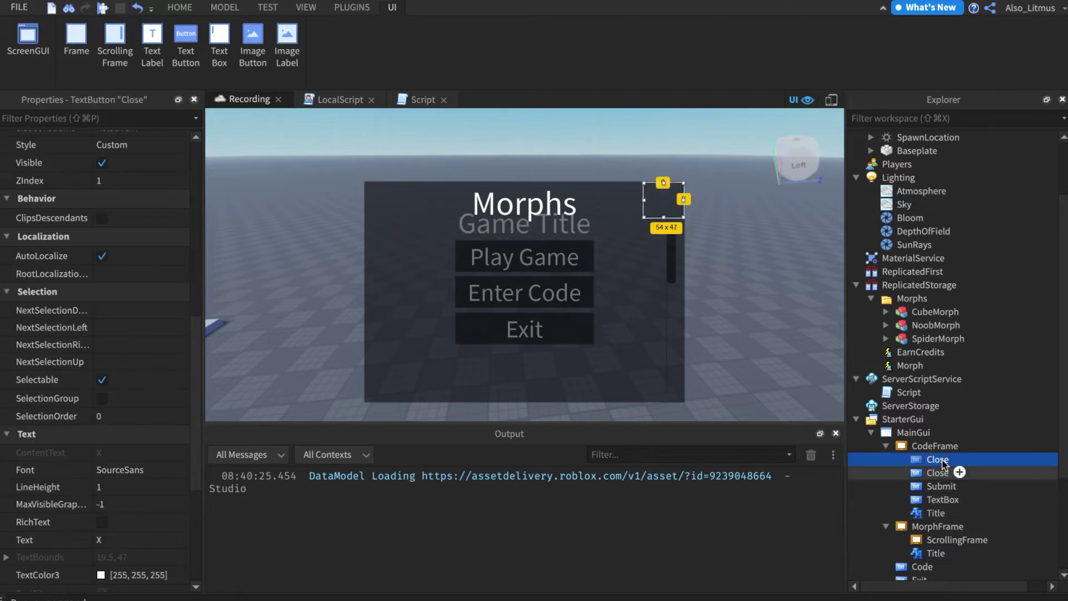
scroll(942, 464, down, 1)
drag(937, 428, 928, 482)
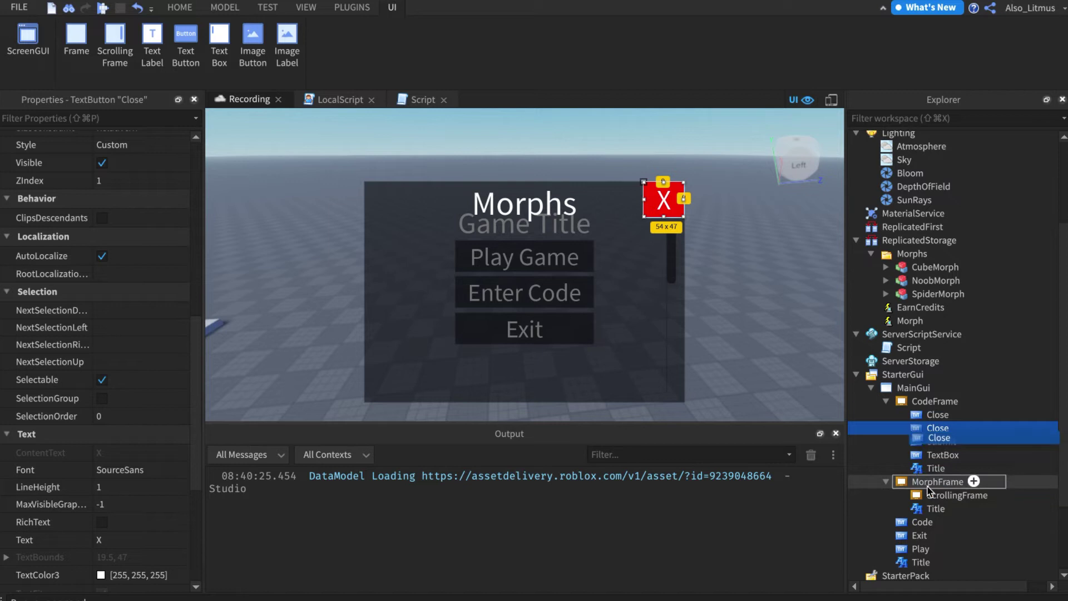
click(749, 300)
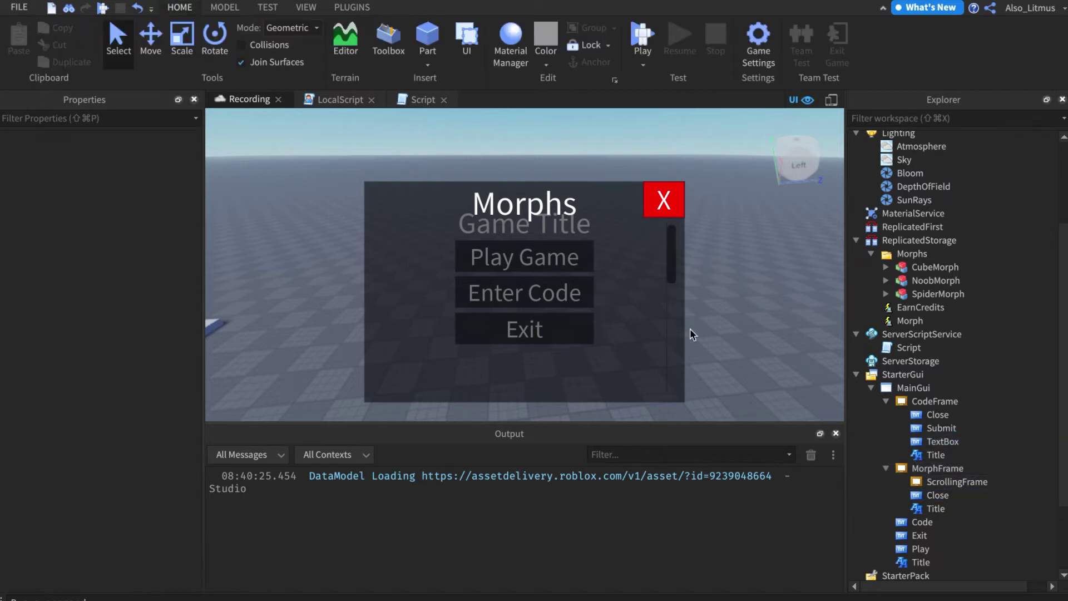
Insert a UIGridLayout and a TextButton inside the ScrollingFrame of MorphFrame.
click(933, 482)
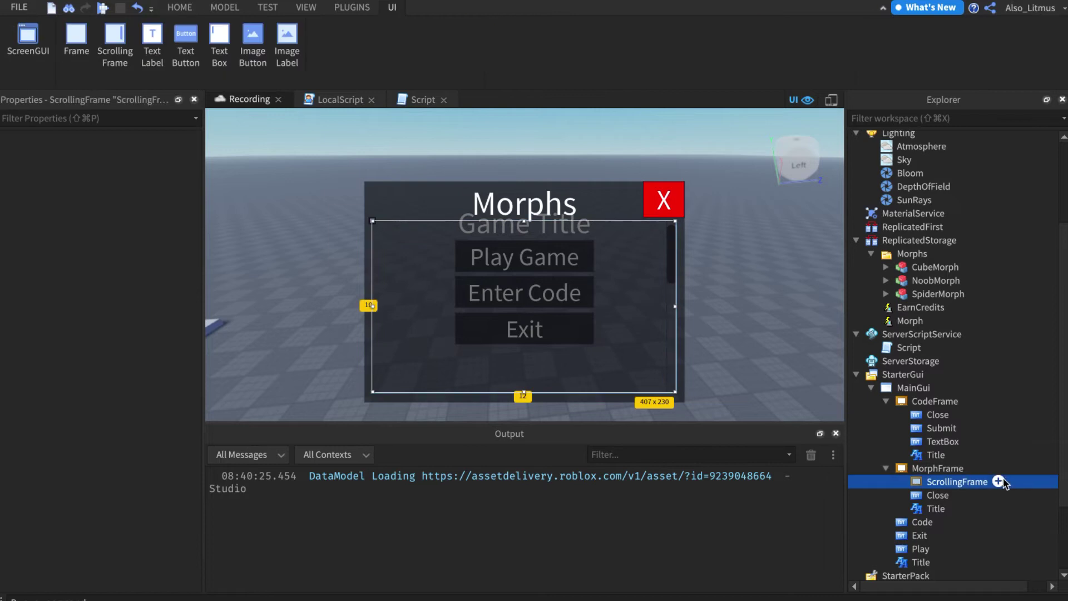
click(998, 481)
text(ui)
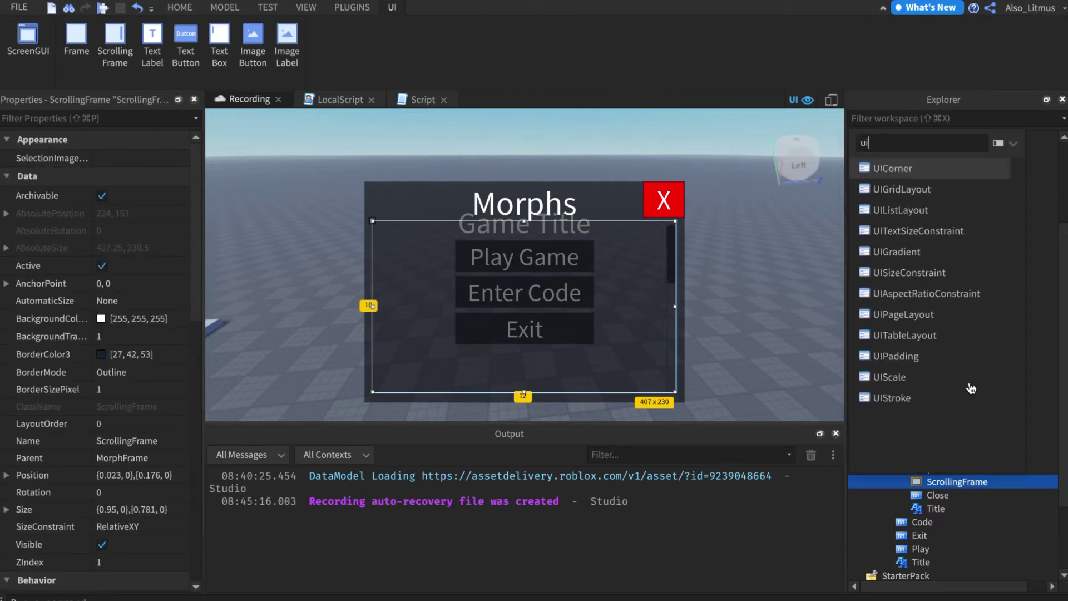
click(912, 189)
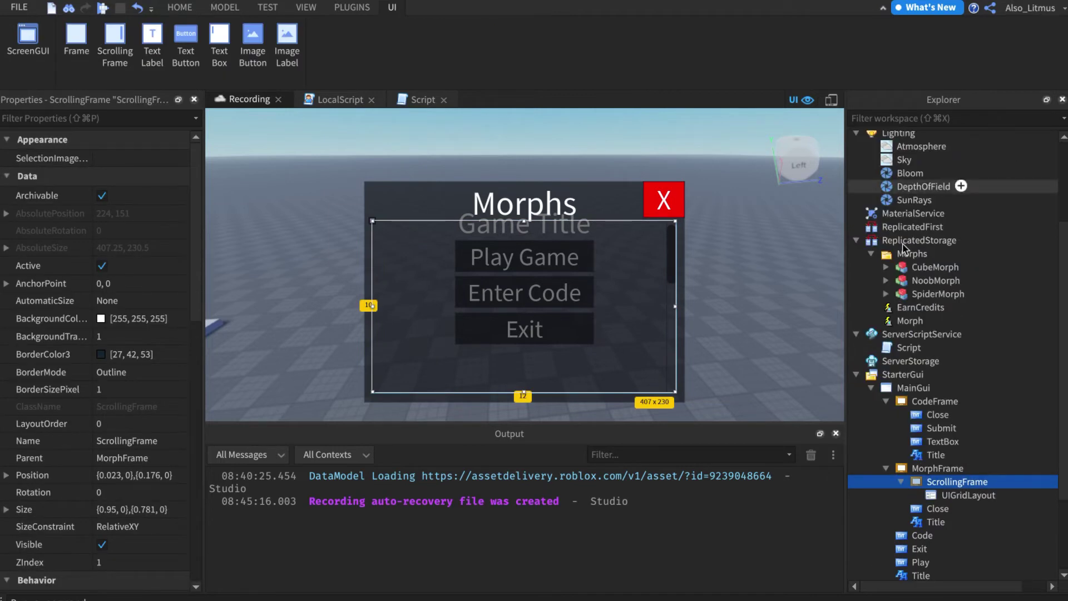
click(998, 481)
text(tex)
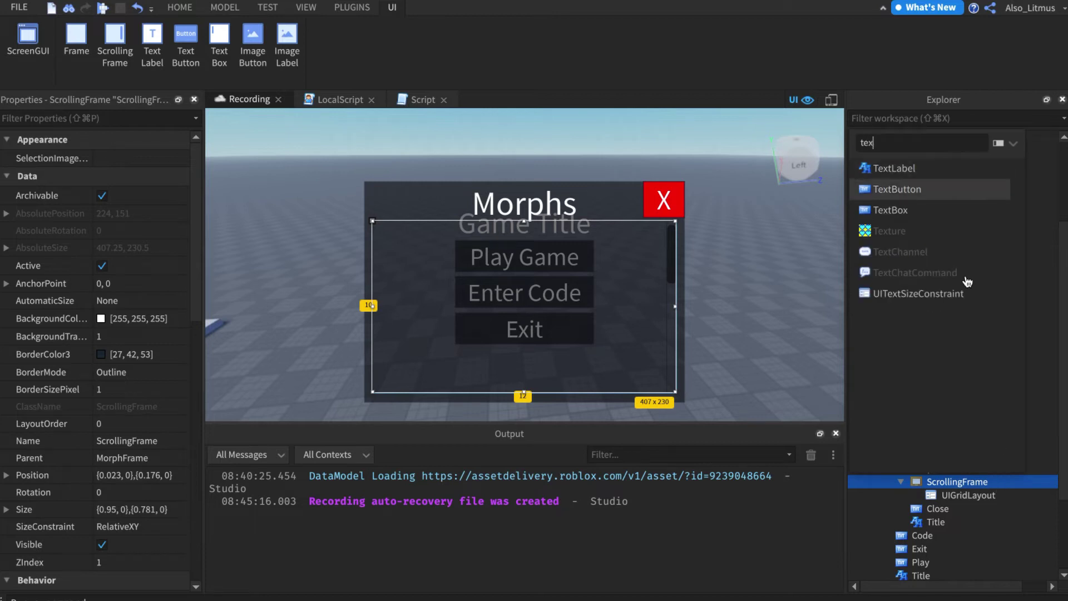
click(898, 190)
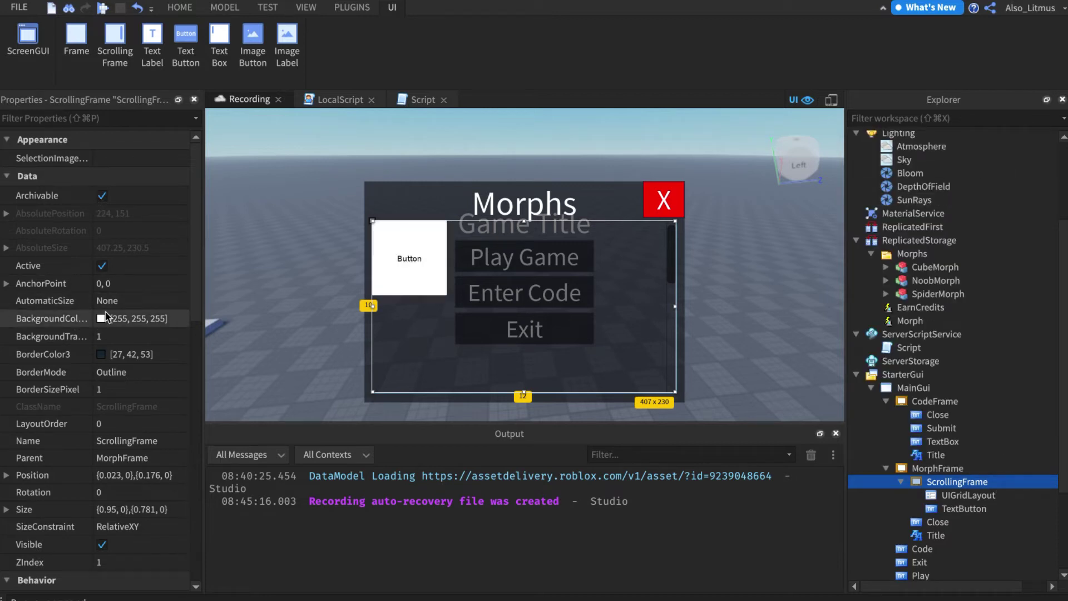
Set the UIGridLayout's CellPadding to {0.001, 0},{0.001, 0}.
click(953, 497)
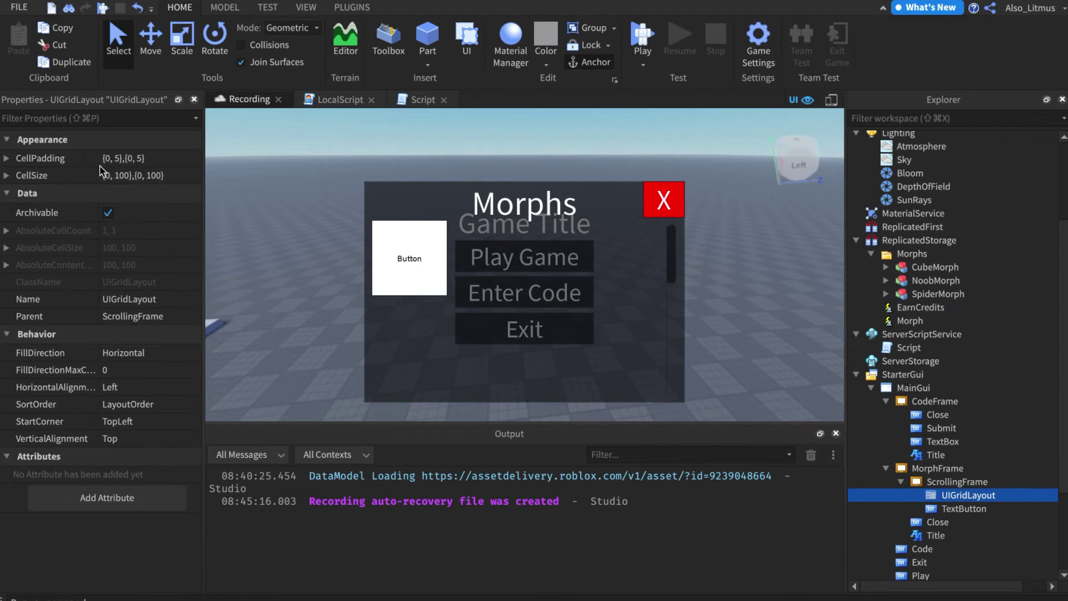
click(130, 160)
text(.001,0,)
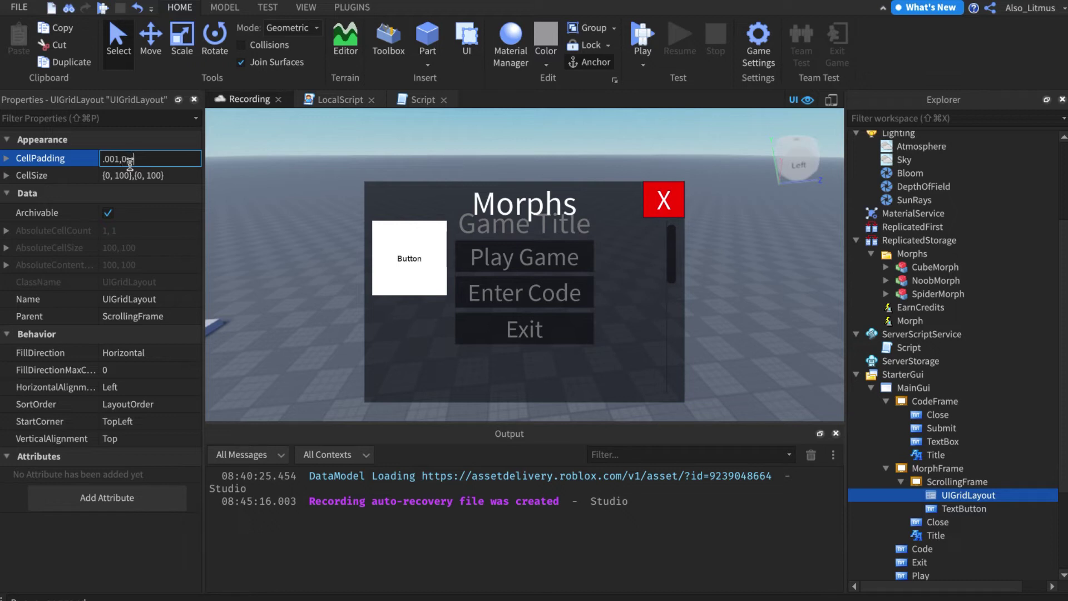
text(.001,0)
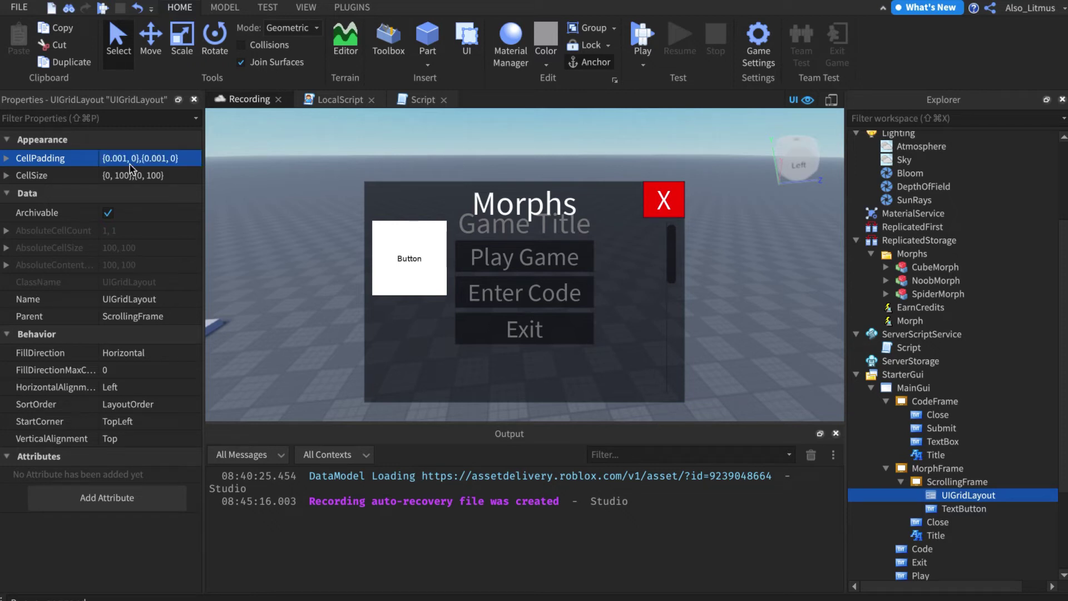
Set the UIGridLayout's CellSize to {0.2, 0},{0.3, 0}.
click(134, 169)
text(.2,)
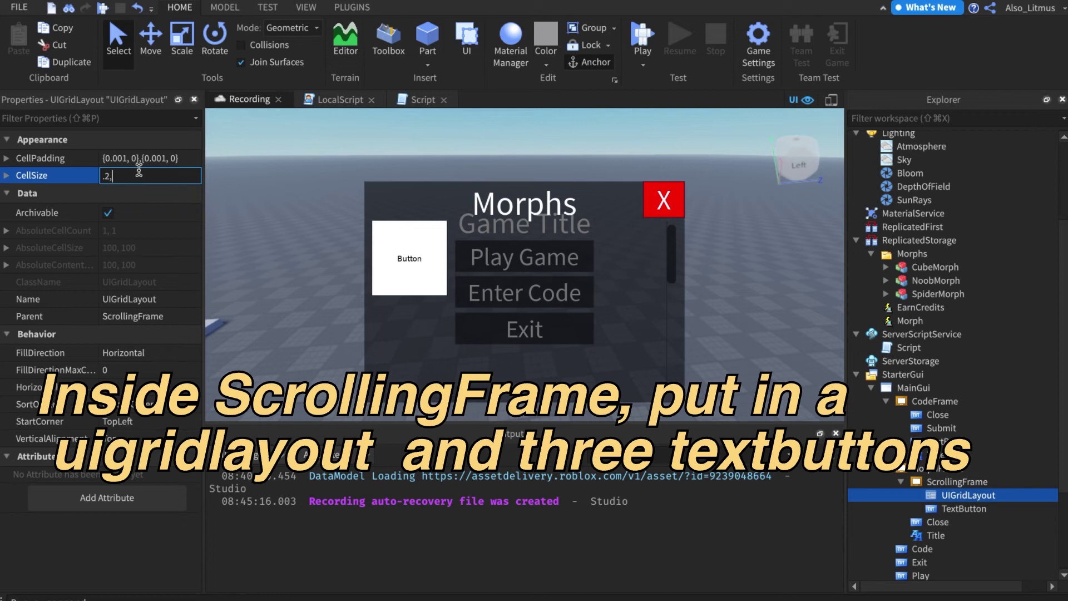
text( 0, .3, 0)
key(Return)
Try to change the Y scale of the UIGridLayout's CellSize to 0.2.
click(140, 175)
key(BackSpace)
text(2)
key(super+z)
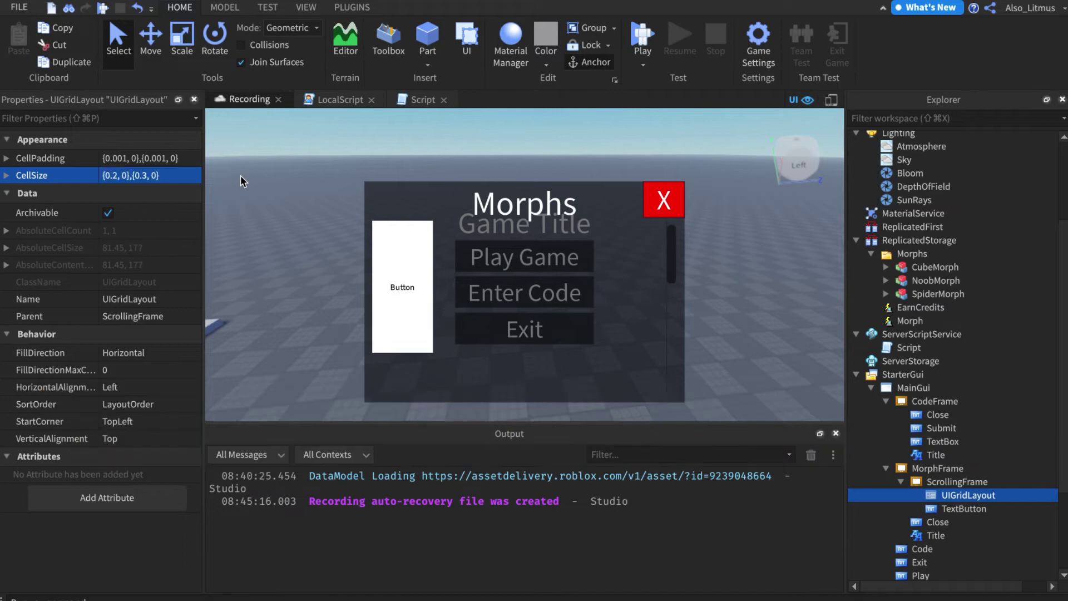
click(146, 176)
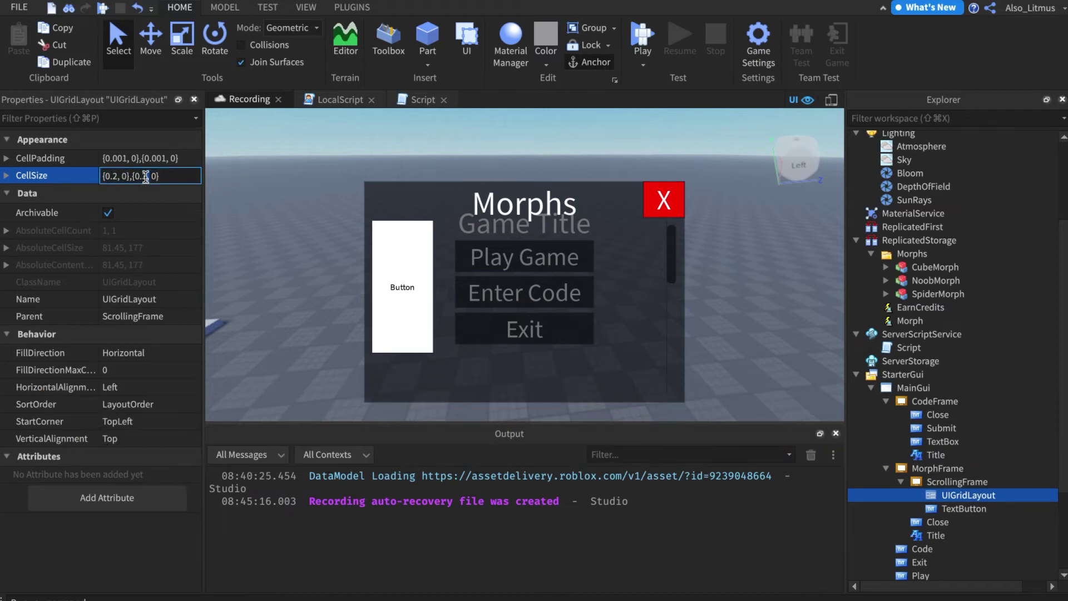
text(2)
key(Return)
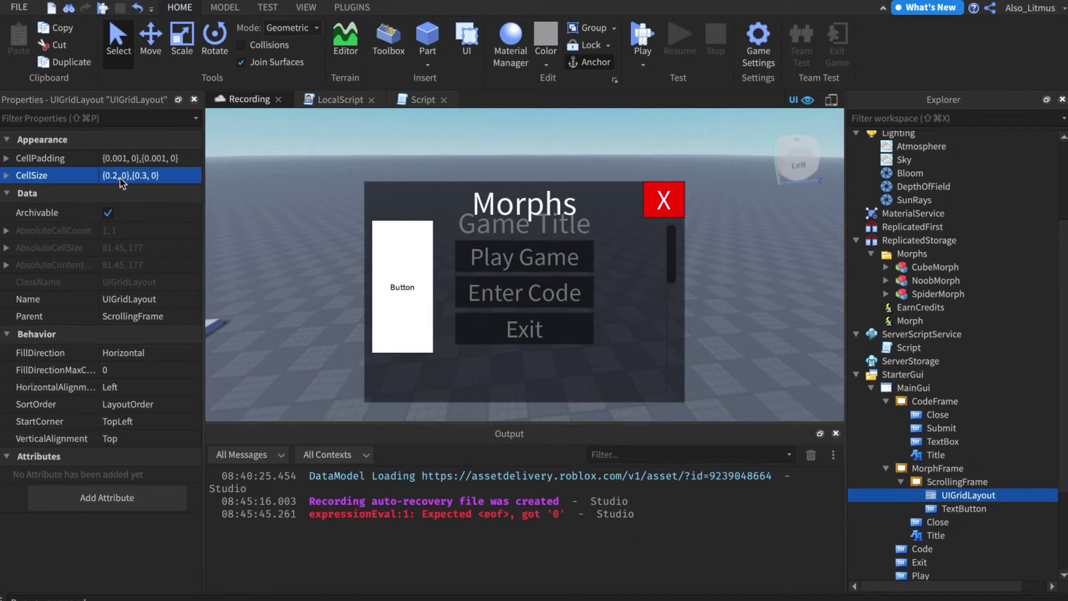
Change the UIGridLayout's CellSize to {0.3, 0},{0.2, 0}.
click(145, 177)
key(BackSpace)
text(2)
key(Return)
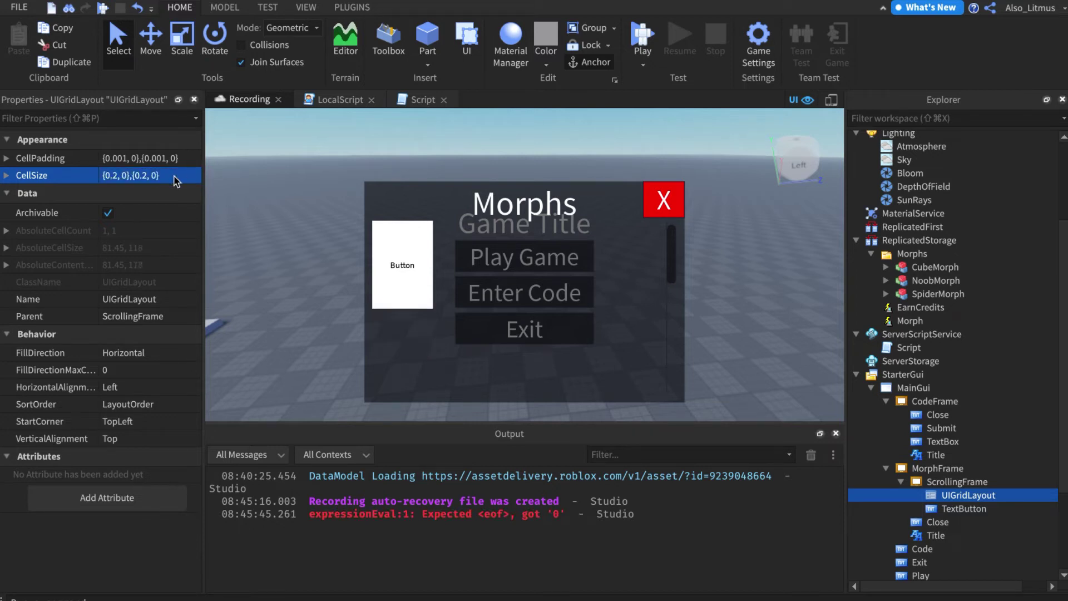
click(119, 182)
key(BackSpace)
text(3)
key(Return)
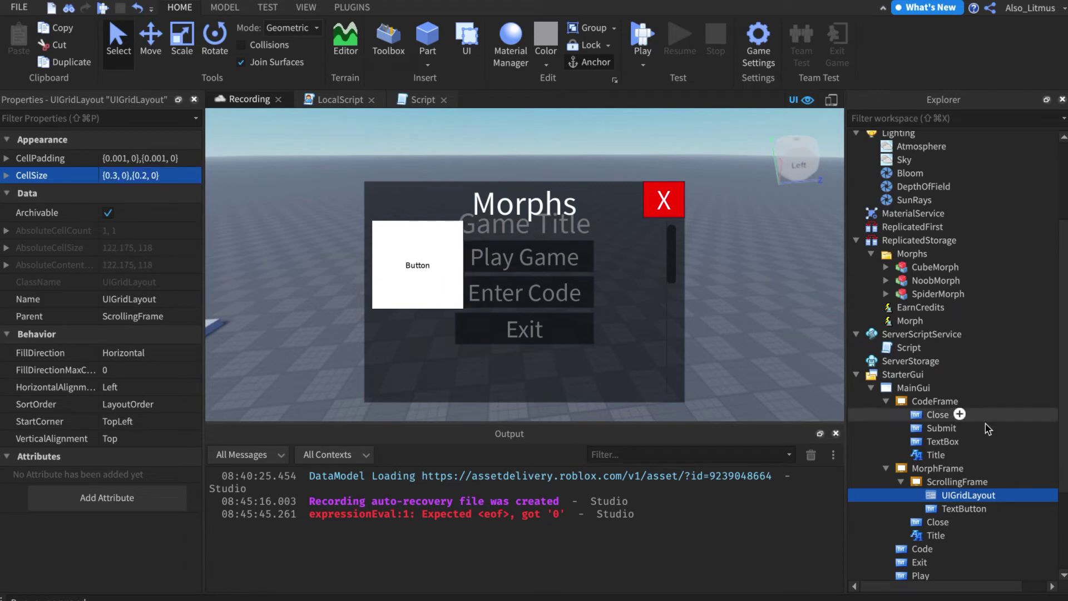
Duplicate the TextButton in the ScrollingFrame twice to make three morph buttons.
click(965, 507)
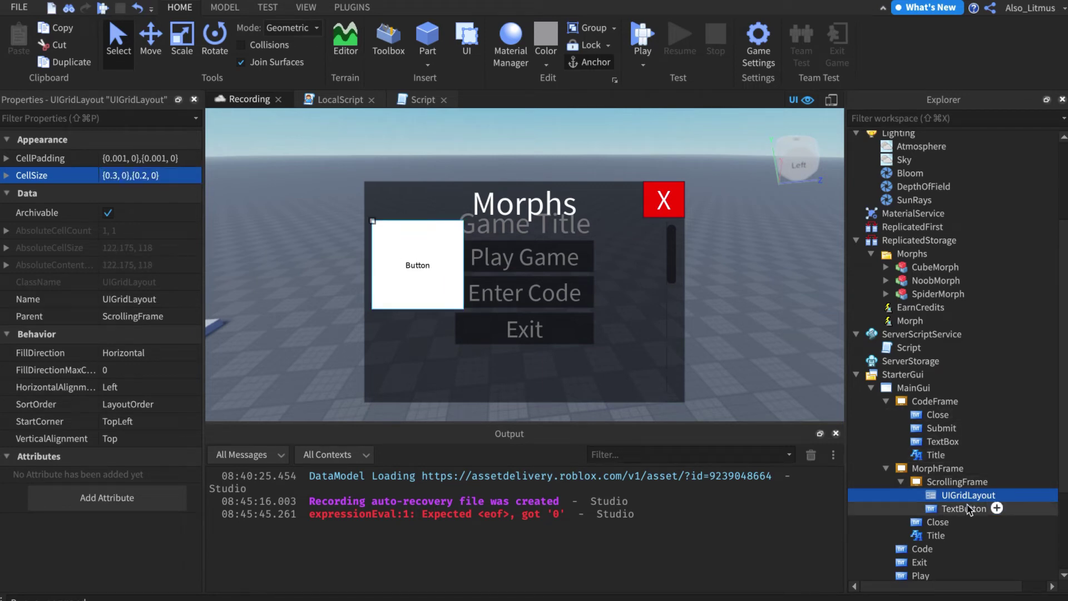
key(super+d)
key(super+d)
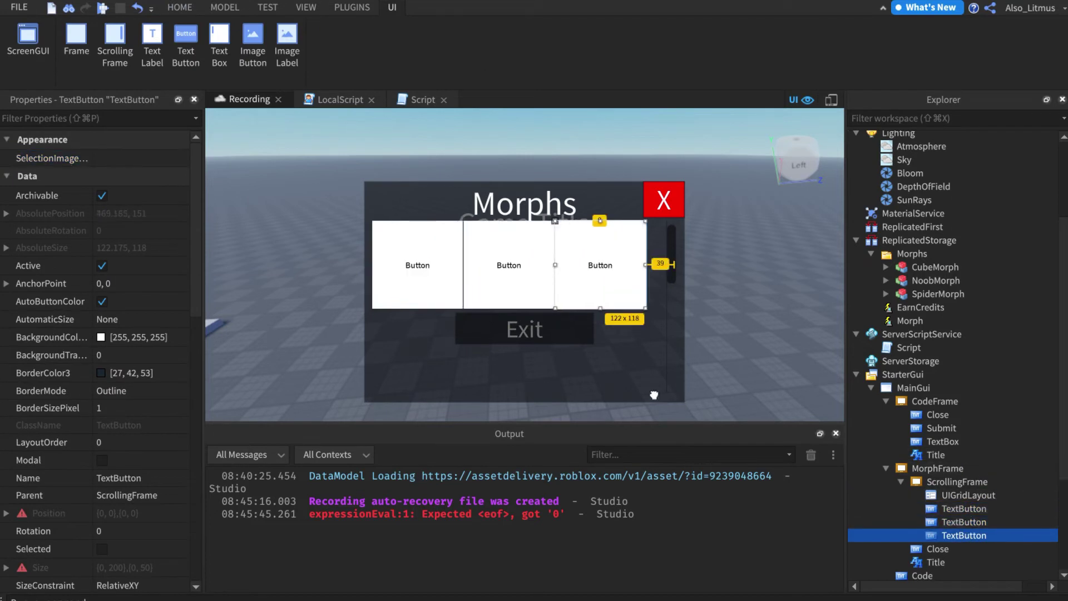
click(764, 367)
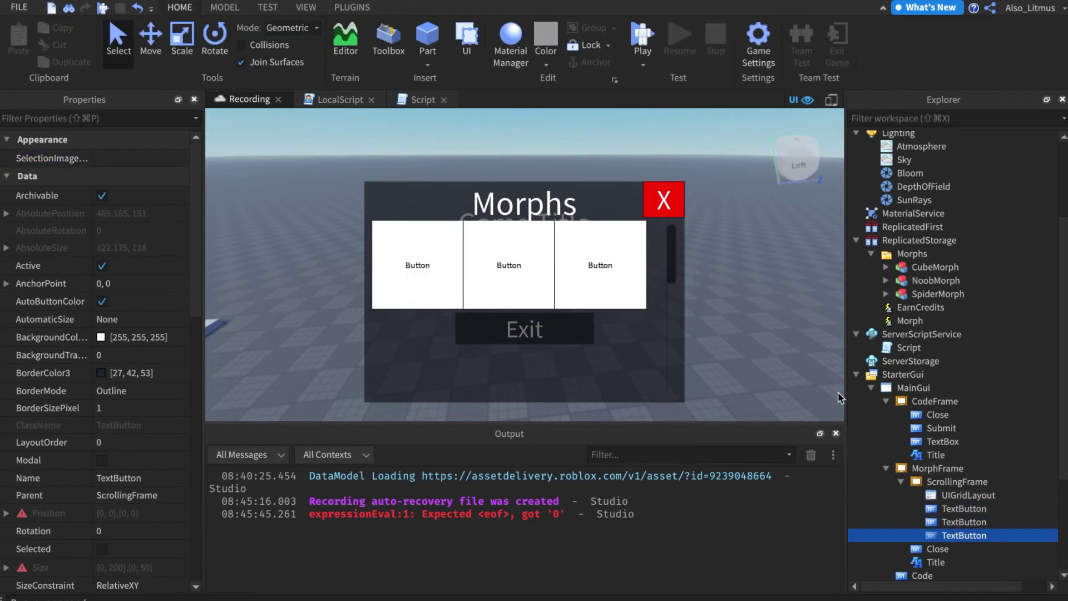
Set the UIGridLayout's CellPadding to {0.01, 0},{0.01, 0}.
click(957, 495)
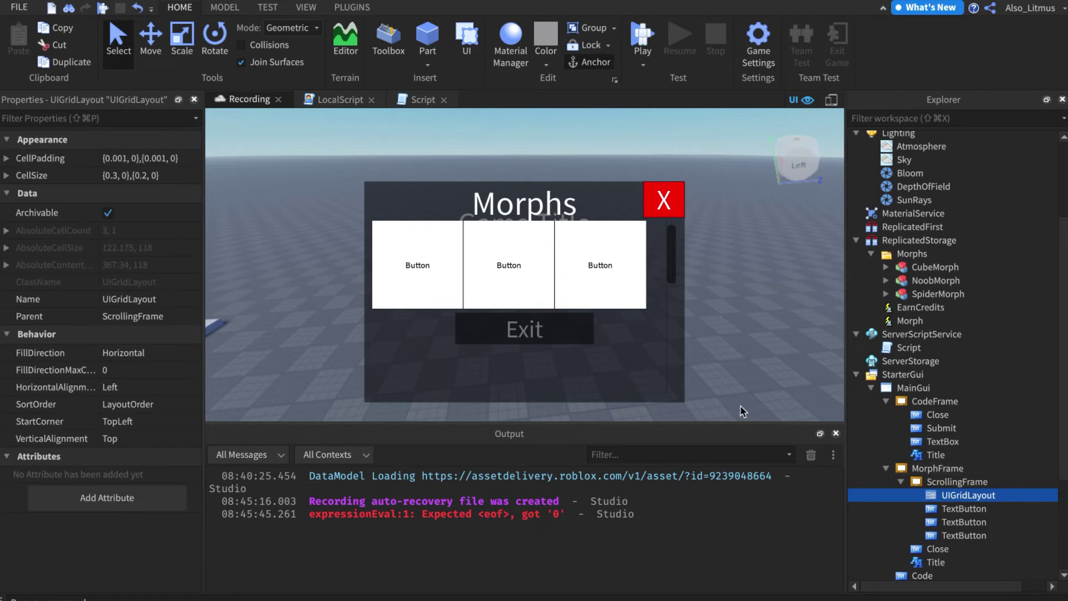
click(124, 157)
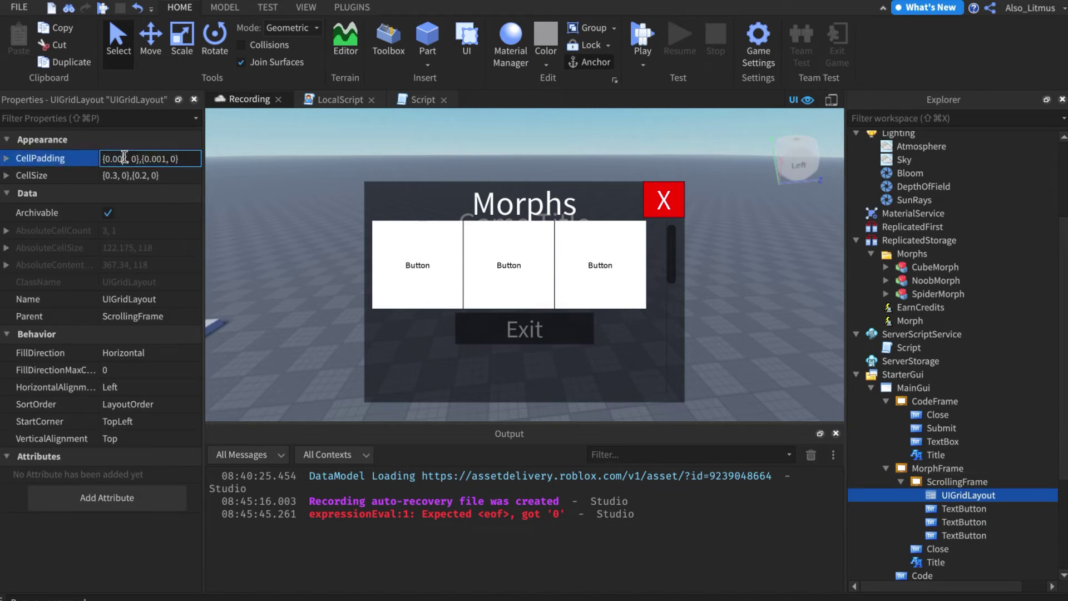
key(BackSpace)
key(BackSpace)
text(1)
key(Return)
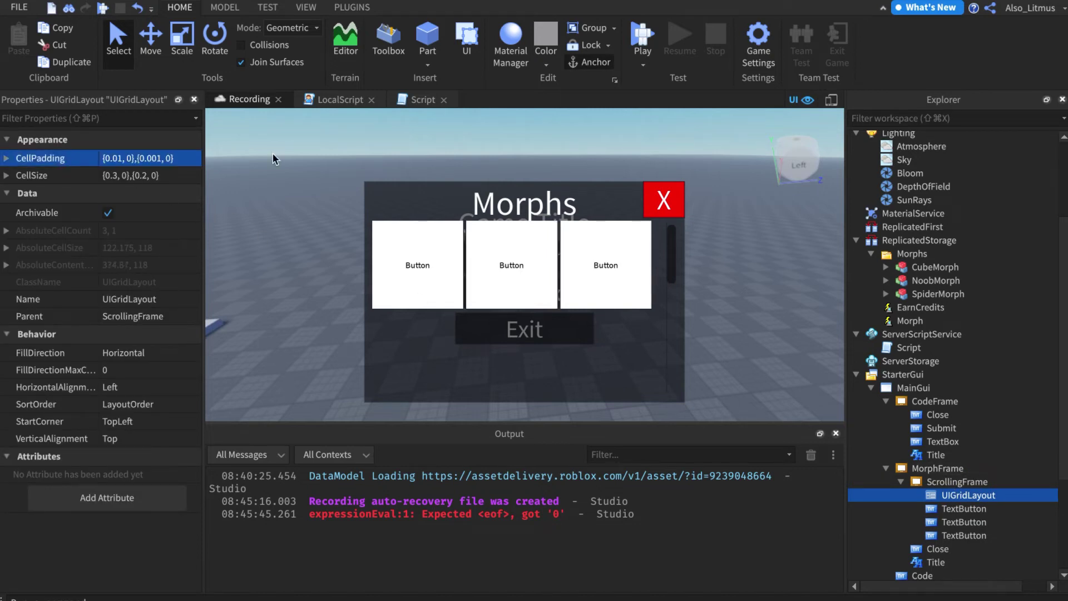
click(163, 158)
key(BackSpace)
key(BackSpace)
text(1)
key(Return)
Give all three TextButtons in the ScrollingFrame a black background with a BackgroundTransparency of 0.5.
click(959, 508)
shift+click(956, 521)
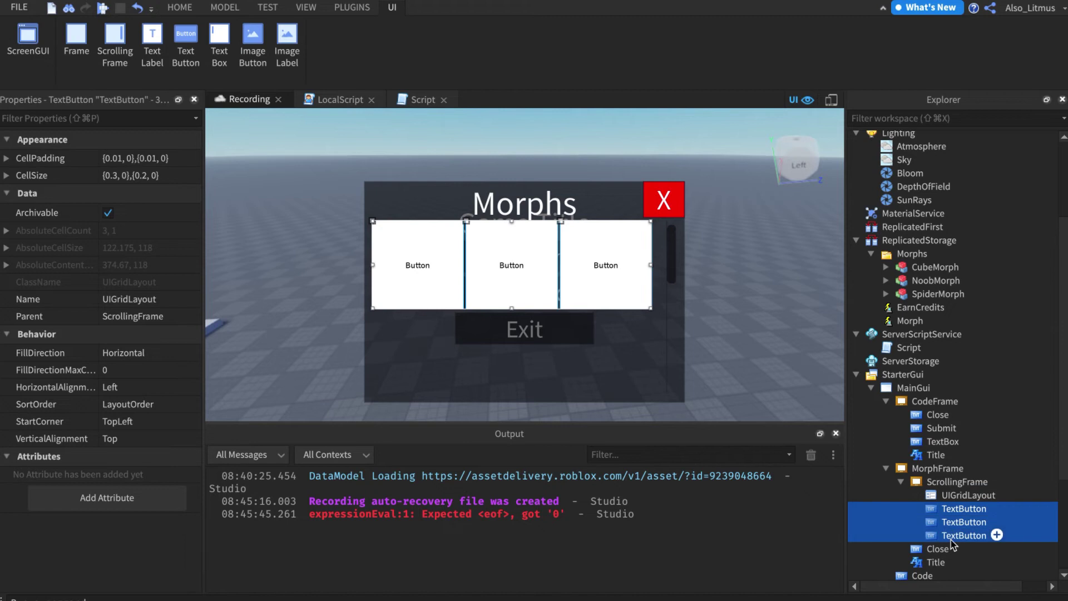
shift+click(954, 535)
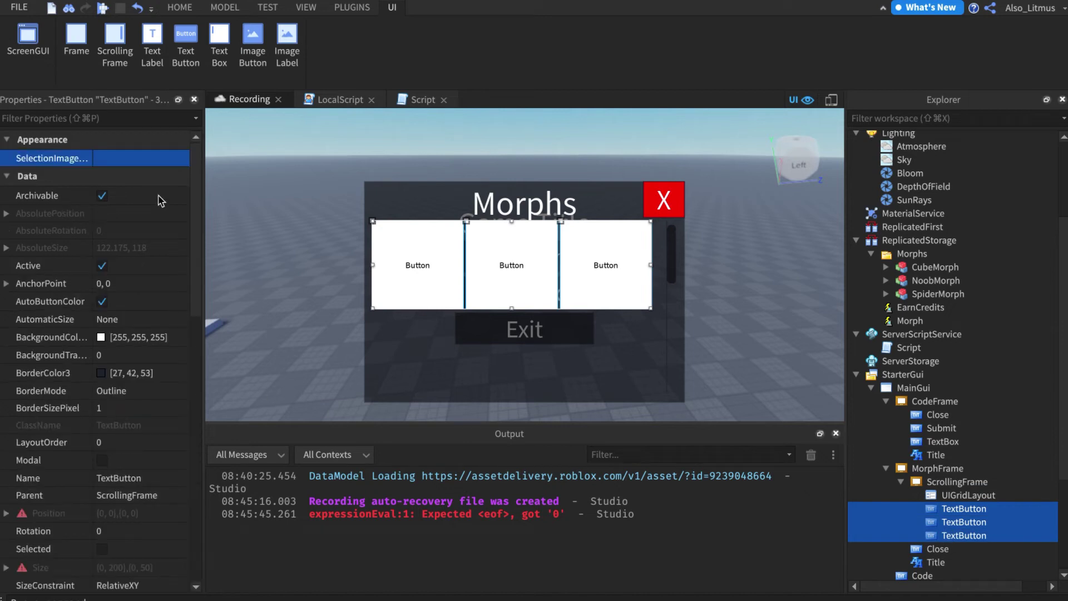
click(101, 337)
drag(73, 558, 208, 559)
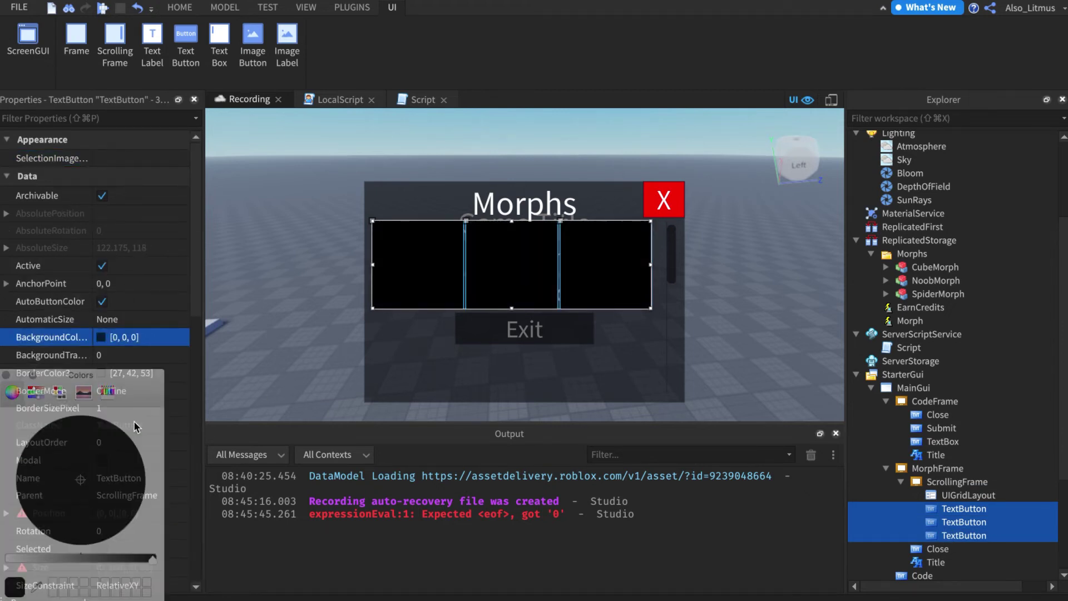
click(127, 355)
text(0.5)
key(Return)
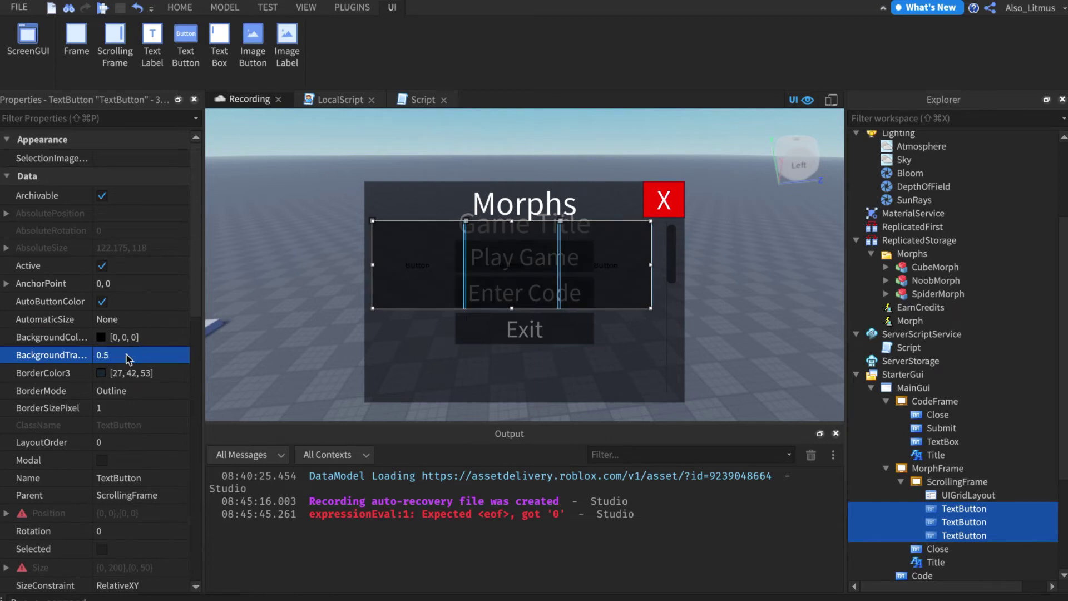
Set the three TextButtons' TextColor3 to near-white [252, 255, 255] and enable TextScaled.
scroll(125, 350, down, 10)
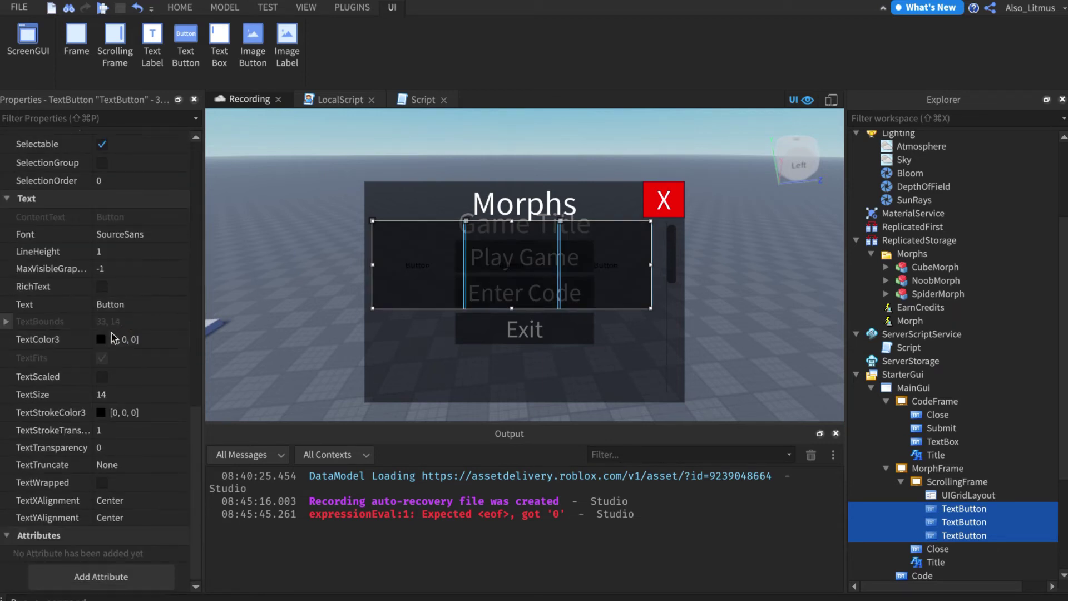
click(101, 339)
drag(23, 558, 2, 557)
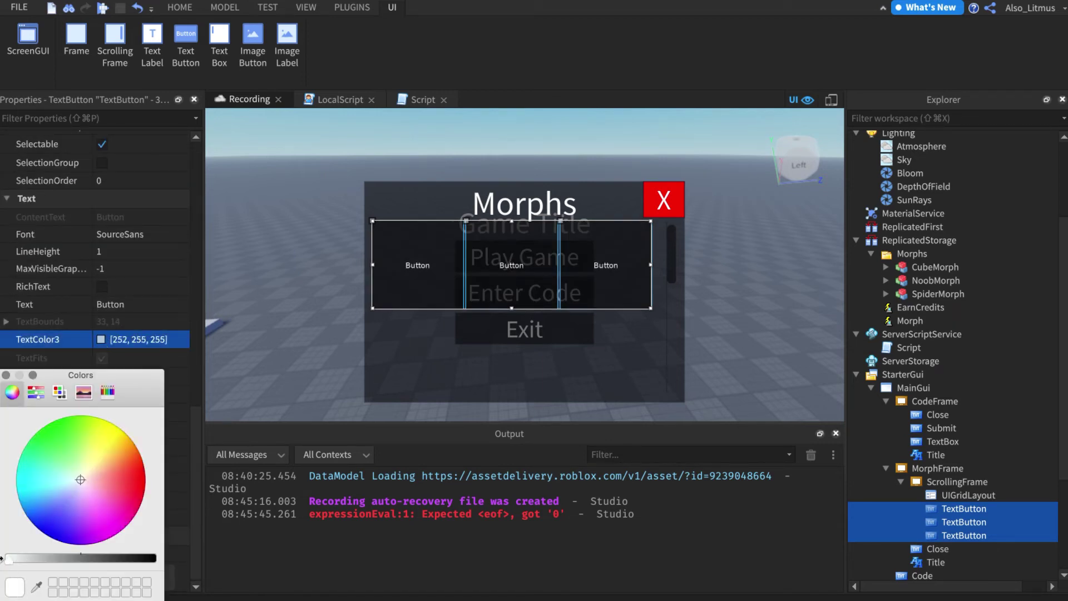
click(5, 375)
click(102, 376)
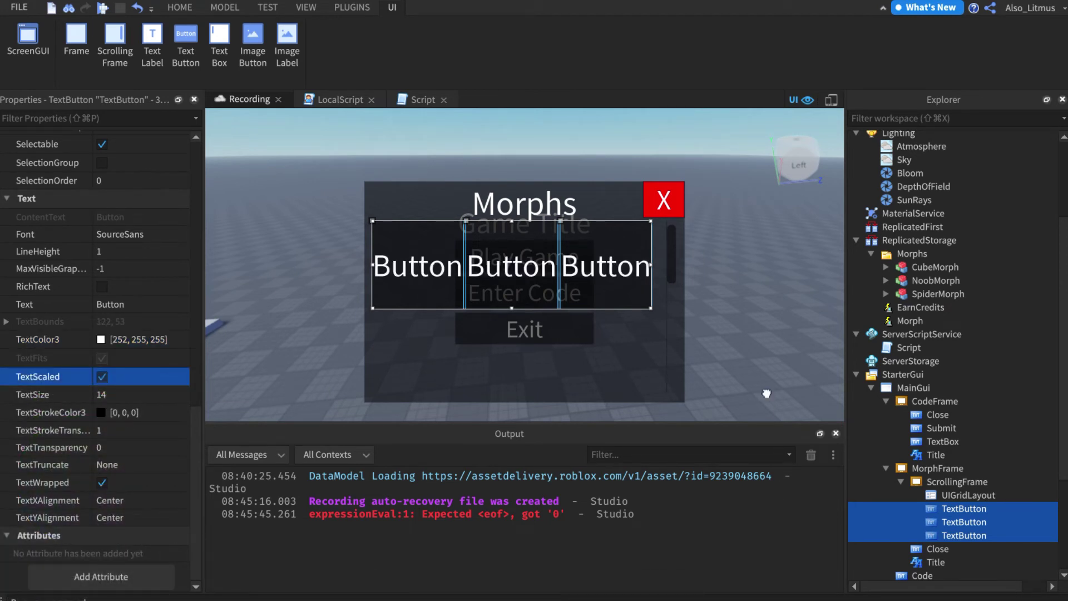
Set the first TextButton's text to "Spider" and the second's to "Noob".
click(964, 509)
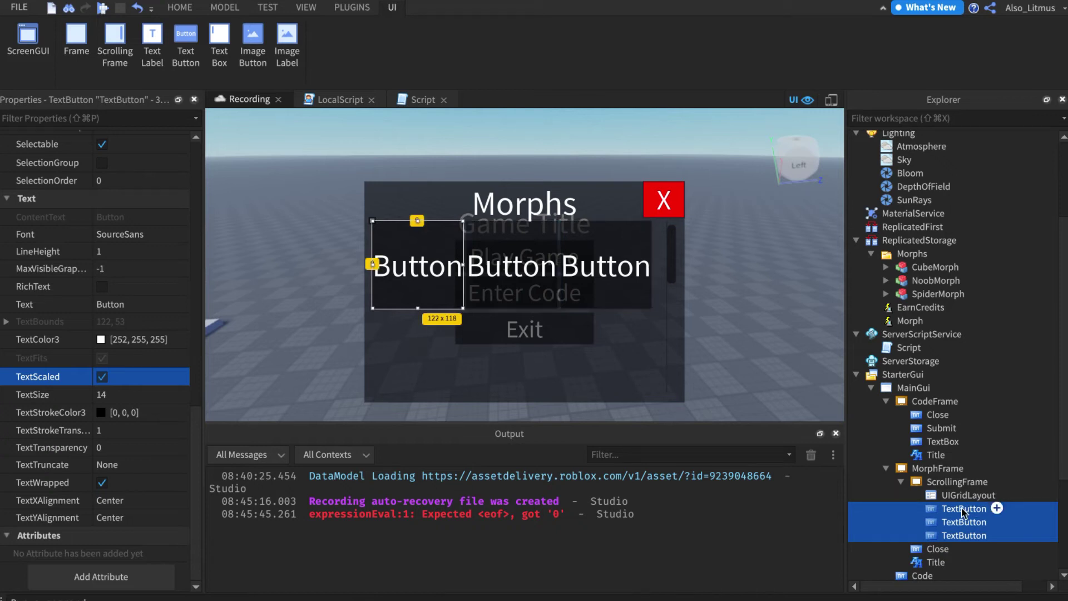
click(125, 305)
text(Spider)
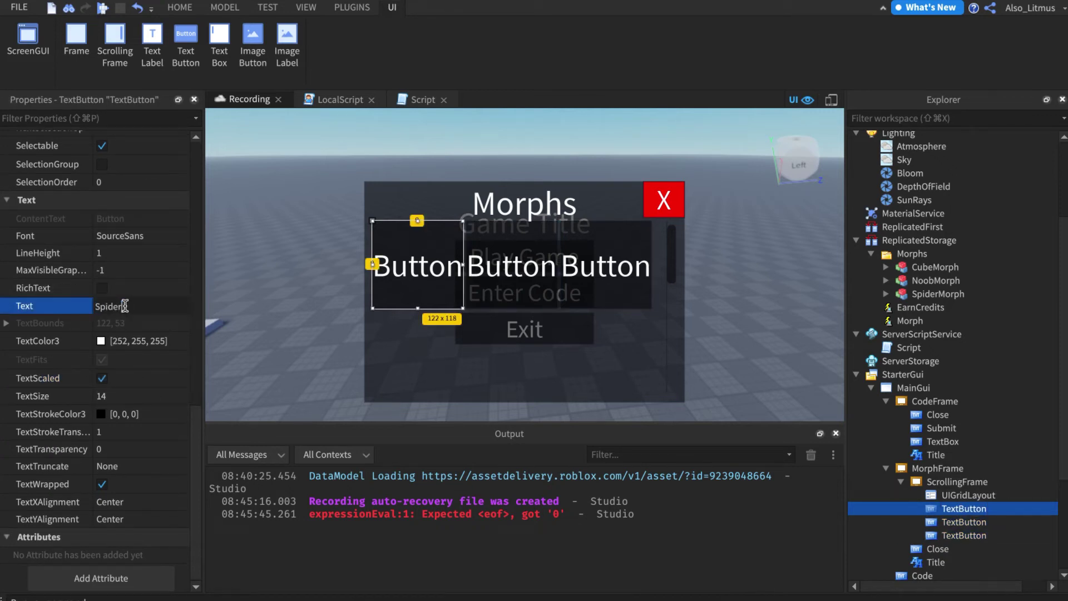
key(Return)
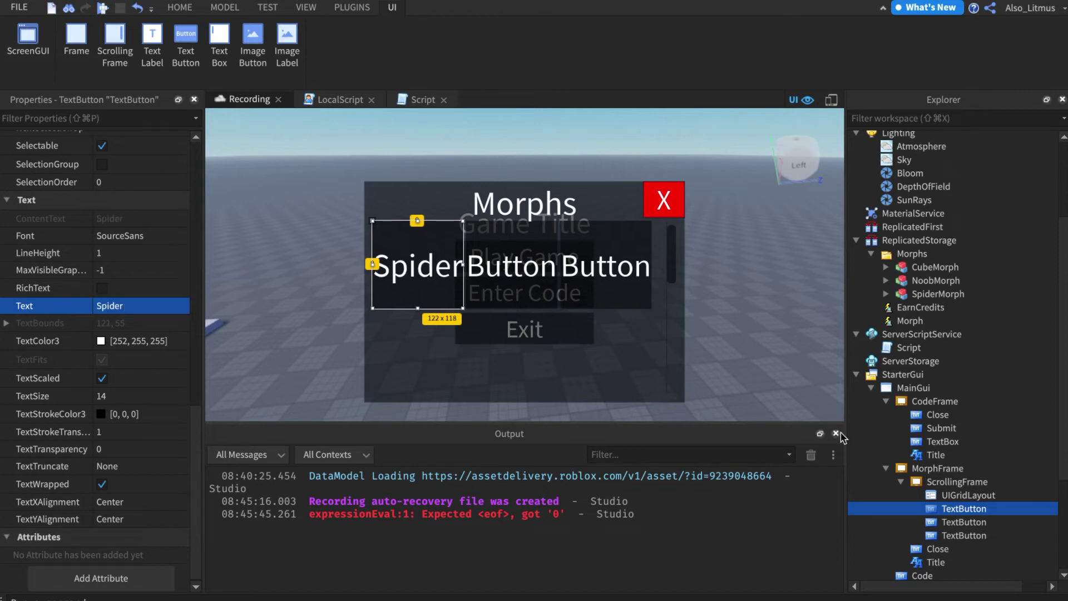
click(971, 522)
click(119, 306)
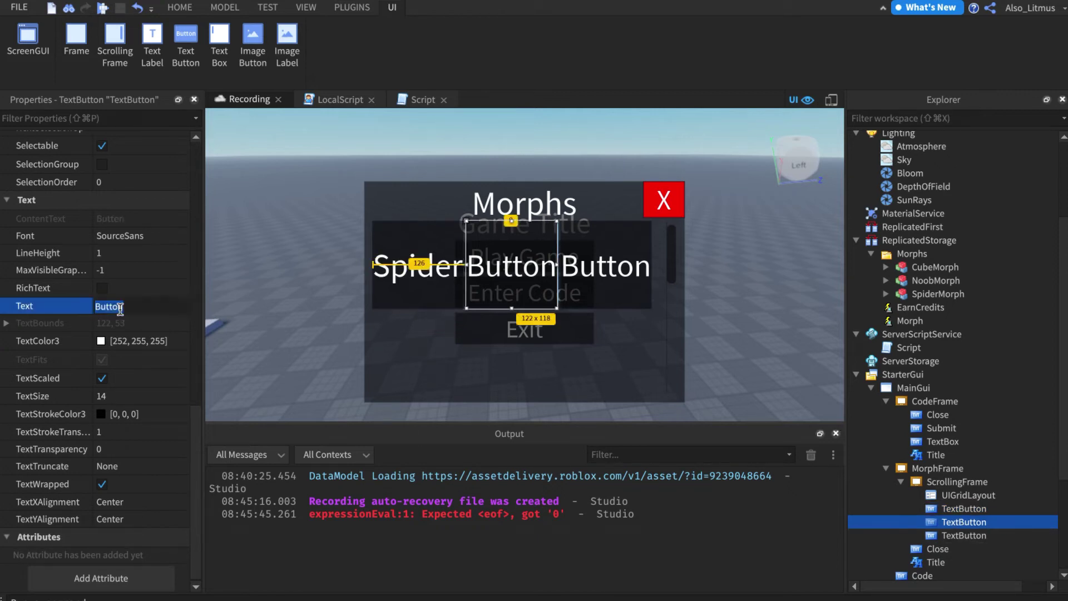
text(Noob)
key(Return)
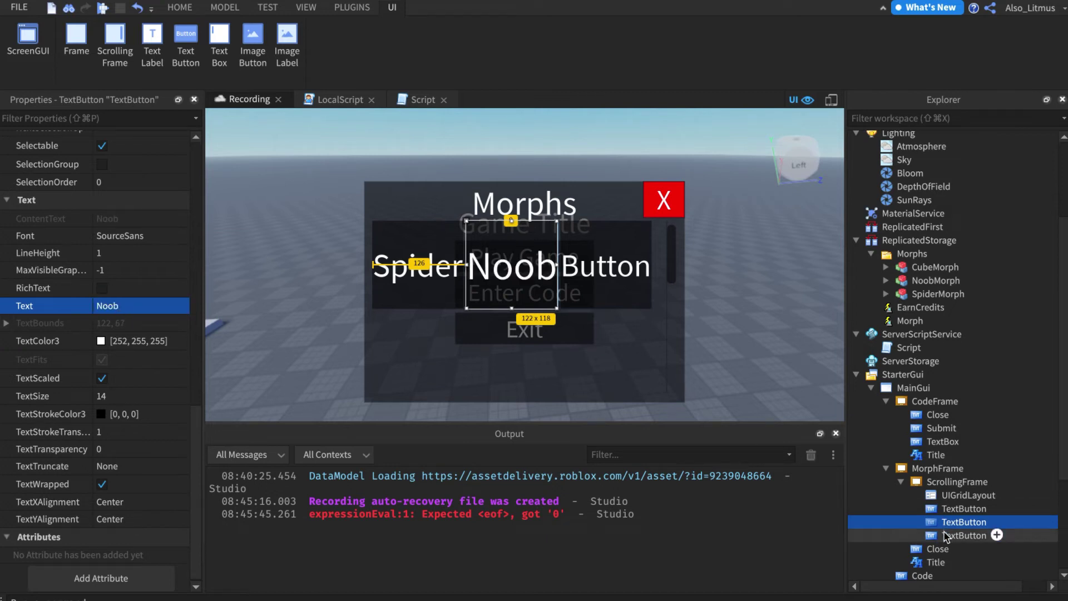
Set the third TextButton's text to "Cubeman".
click(948, 535)
click(120, 306)
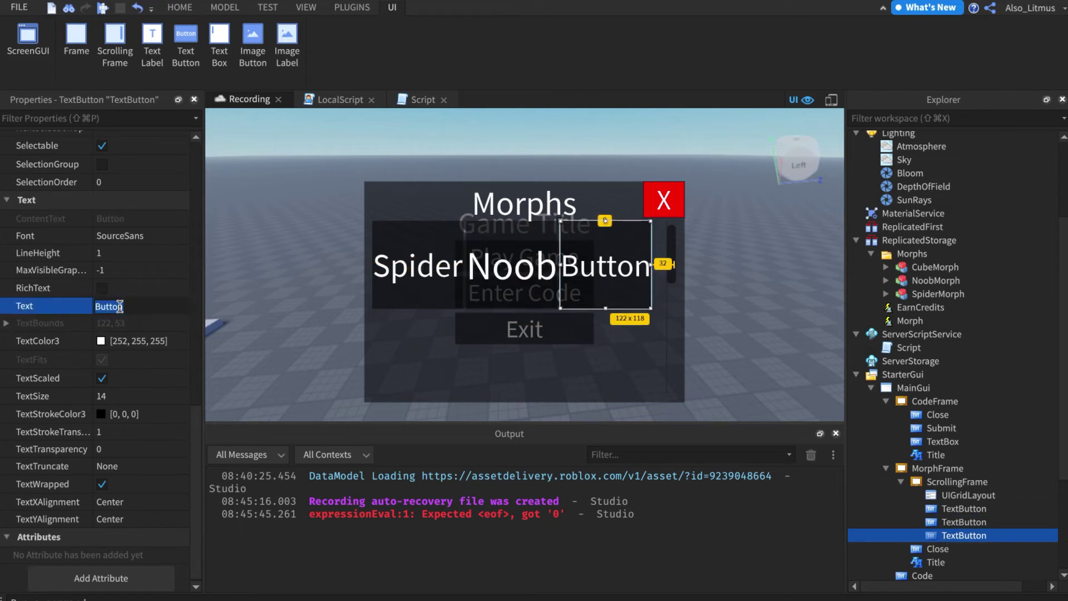
text(B)
text(ubem)
text(an)
key(Return)
click(781, 362)
Rename the first TextButton in the ScrollingFrame, the one reading Spider, as SpiderMorph.
click(962, 494)
click(964, 509)
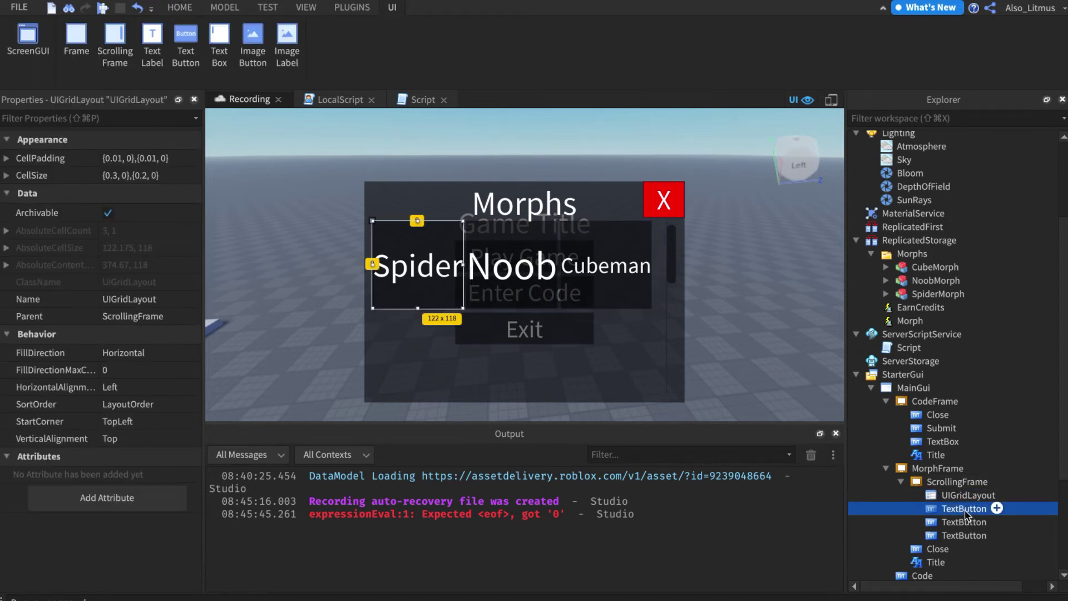
click(963, 508)
text(Spid)
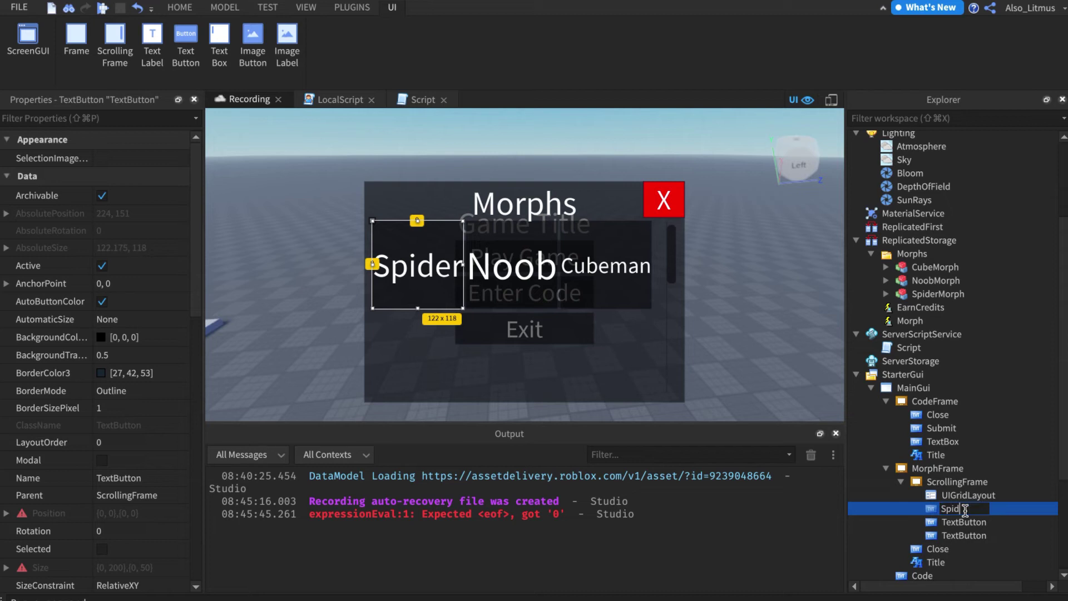
text(erMorph)
key(Return)
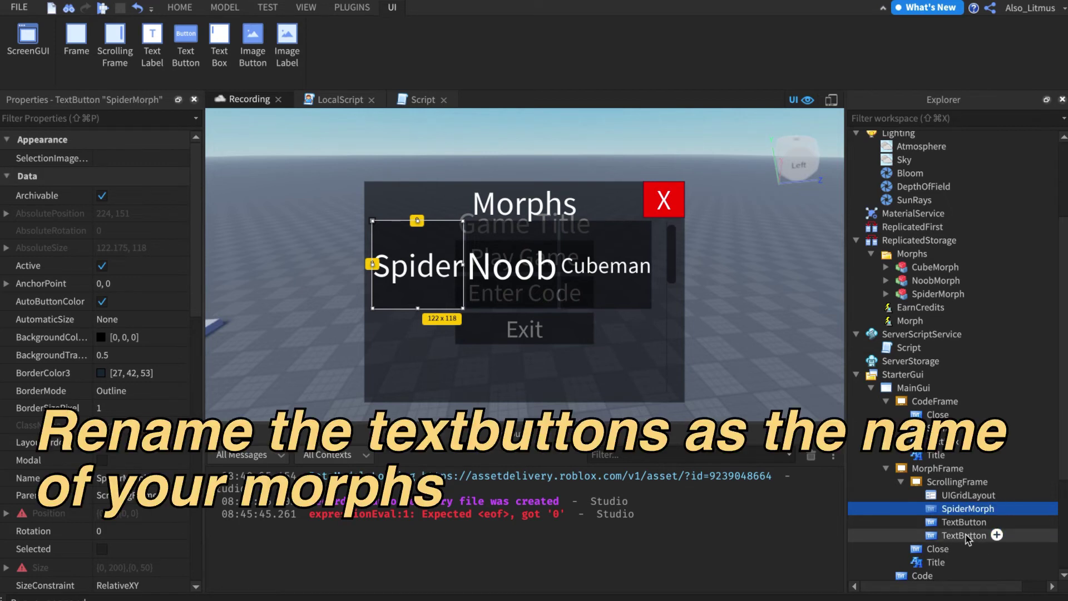
Rename the Noob button as NoobMorph and the Cubeman button as CubeMorph.
click(962, 521)
click(963, 524)
text(Noo)
key(Return)
click(967, 536)
click(973, 536)
text(CubeM)
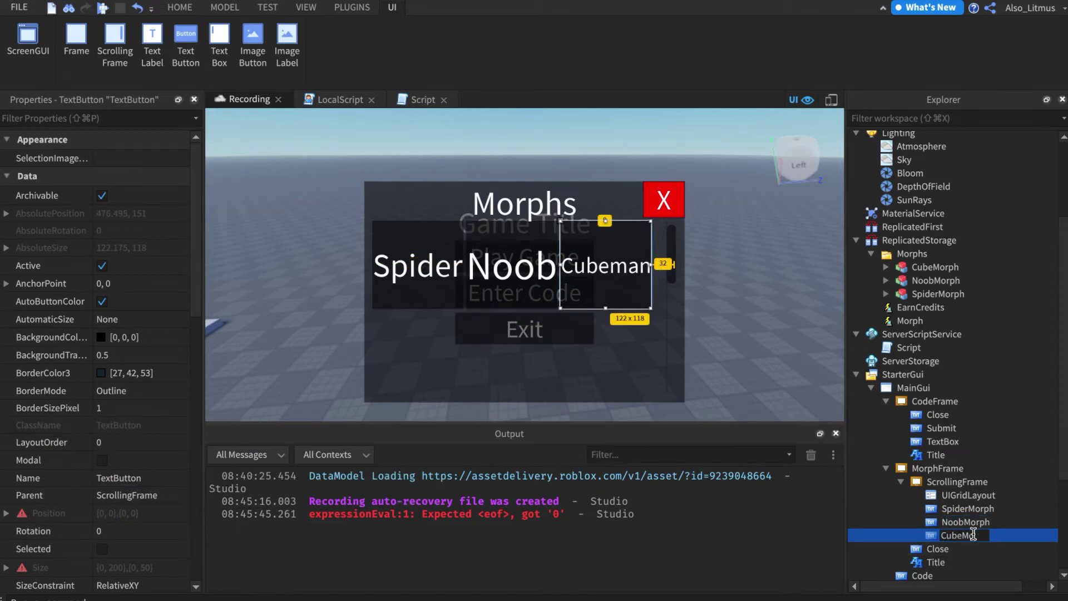
key(Return)
Insert a TextLabel into the SpiderMorph button and set its Size to {1, 0},{1, 0}.
click(978, 522)
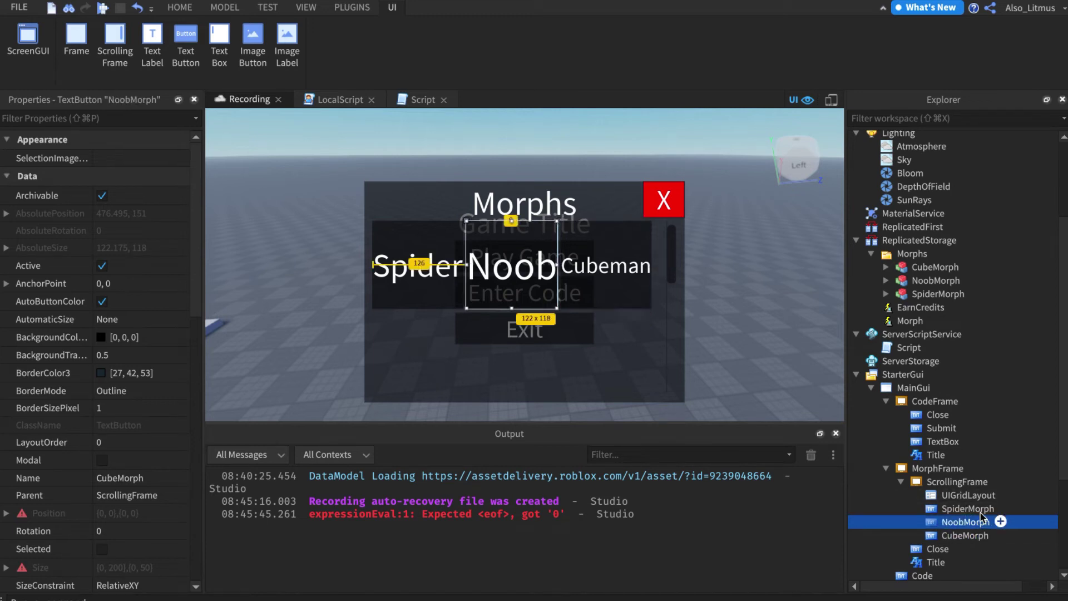
click(993, 510)
click(1004, 509)
text(tex)
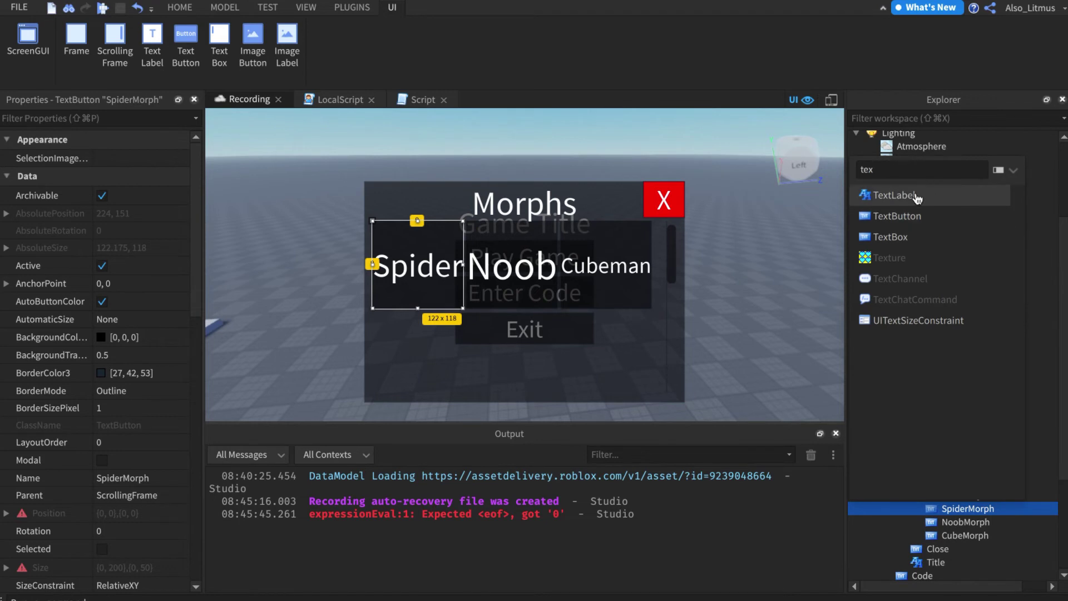
click(916, 196)
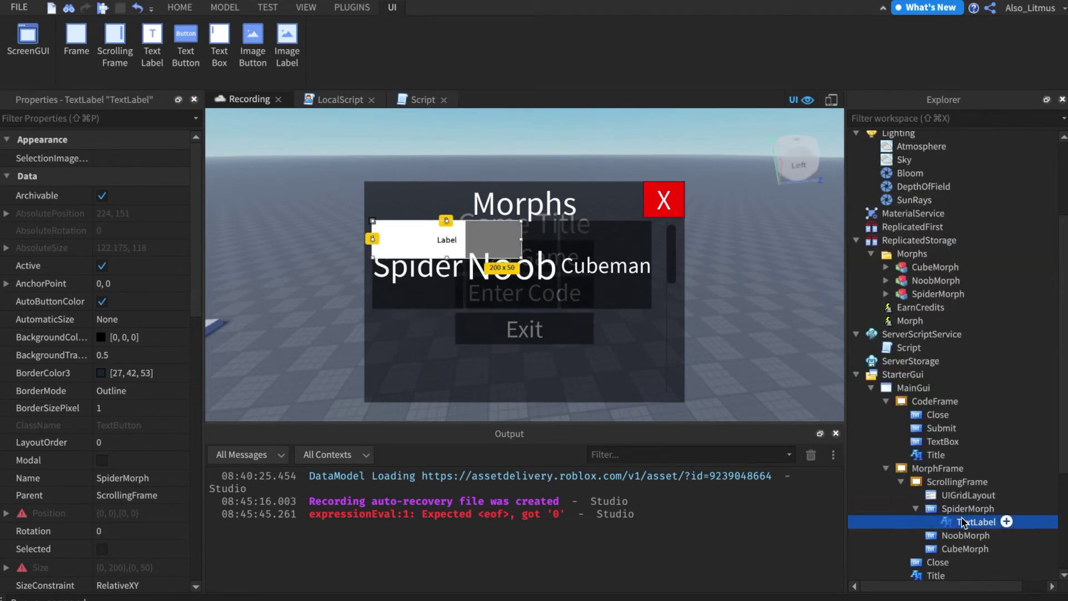
click(130, 507)
text(1, 0)
key(Return)
Give the TextLabel inside SpiderMorph a black, semi-transparent background.
click(106, 320)
drag(48, 554, 157, 554)
key(Escape)
click(124, 337)
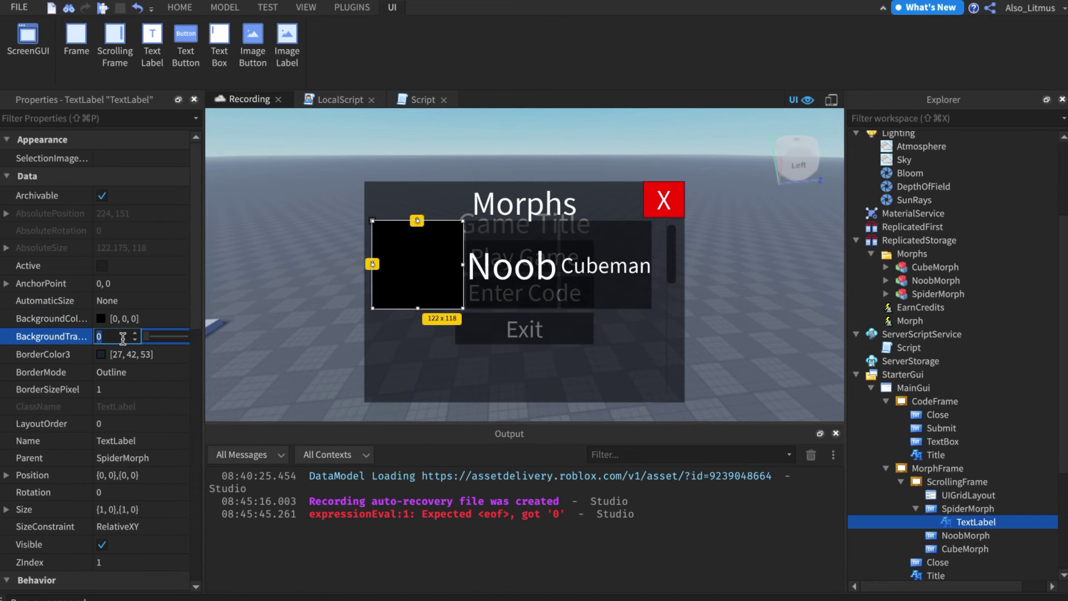
text(1)
key(Return)
Set the text of the TextLabel inside SpiderMorph to "Selected".
scroll(124, 343, down, 10)
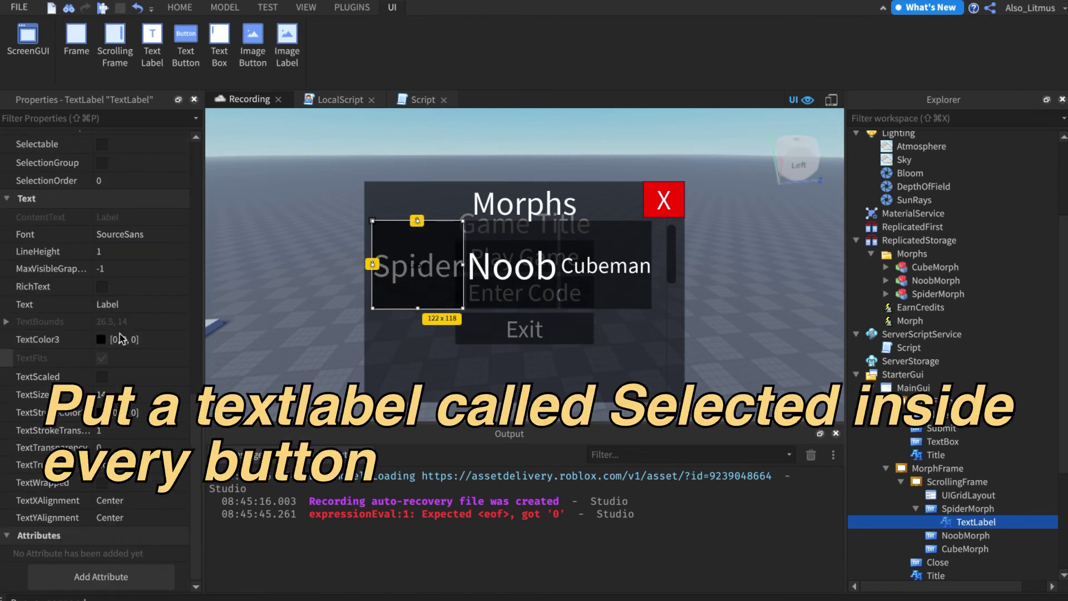
click(111, 303)
text(Selectedd)
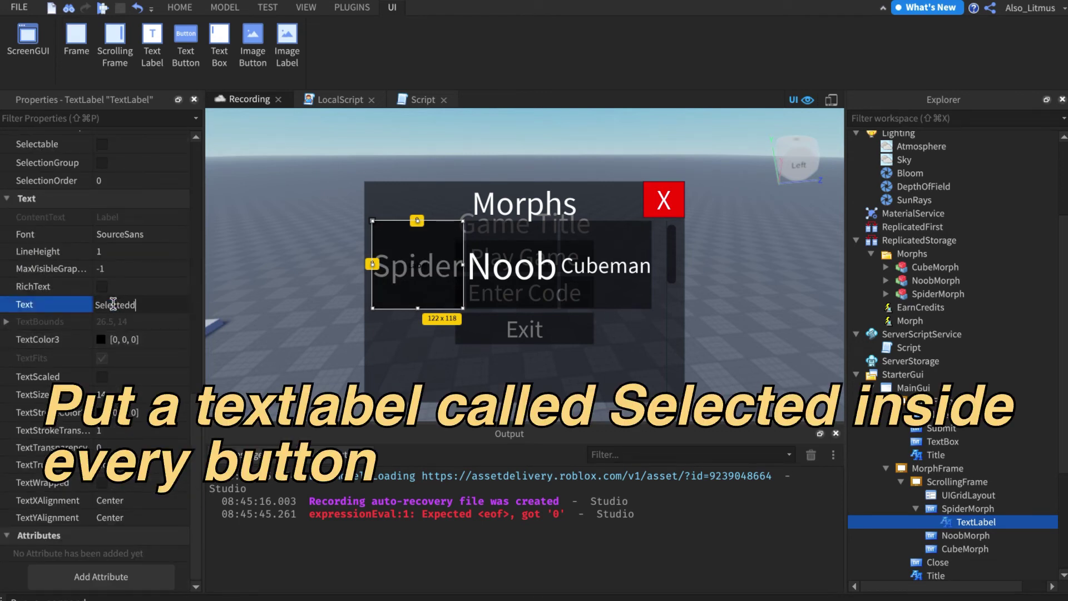
key(Return)
click(165, 304)
key(BackSpace)
Set the TextColor3 of the TextLabel inside SpiderMorph to red [252, 0, 13].
click(101, 339)
drag(32, 557, 2, 559)
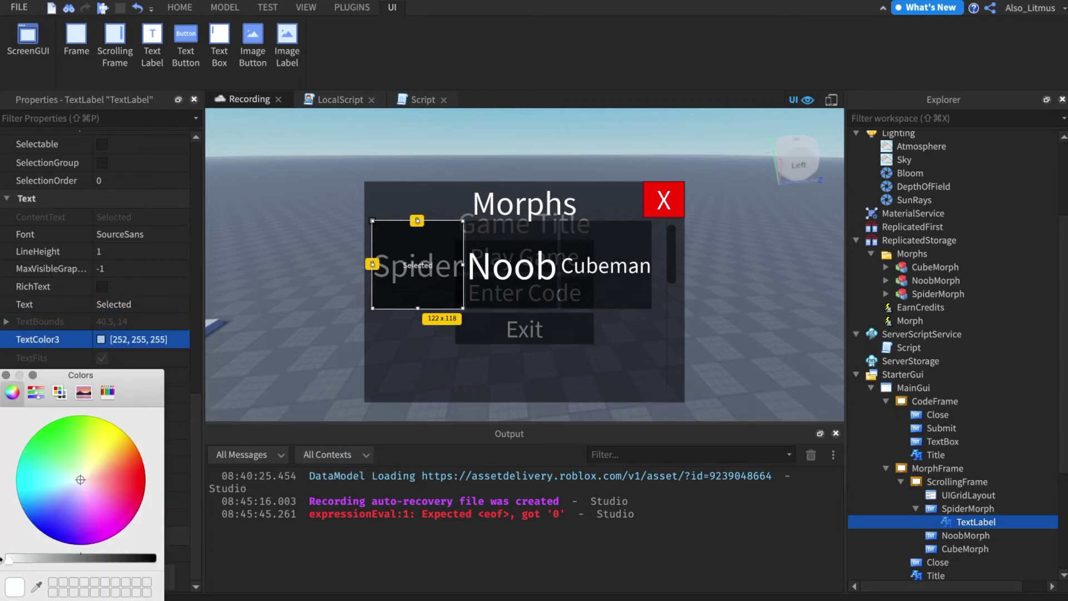
drag(122, 494, 166, 488)
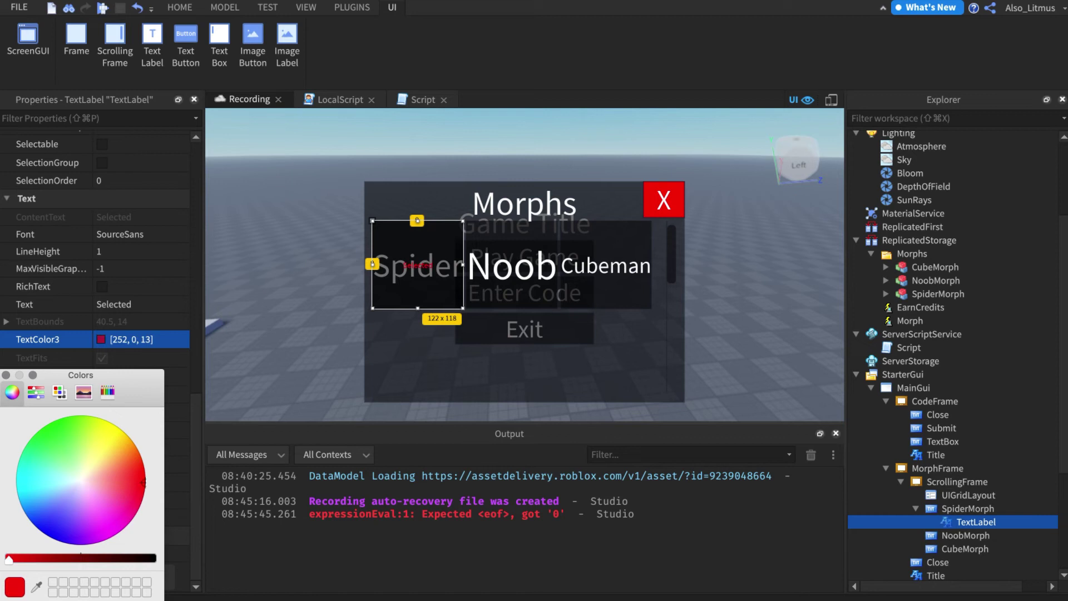
click(5, 374)
Enable TextScaled on the TextLabel inside SpiderMorph and set its Font to ArialBold.
click(102, 377)
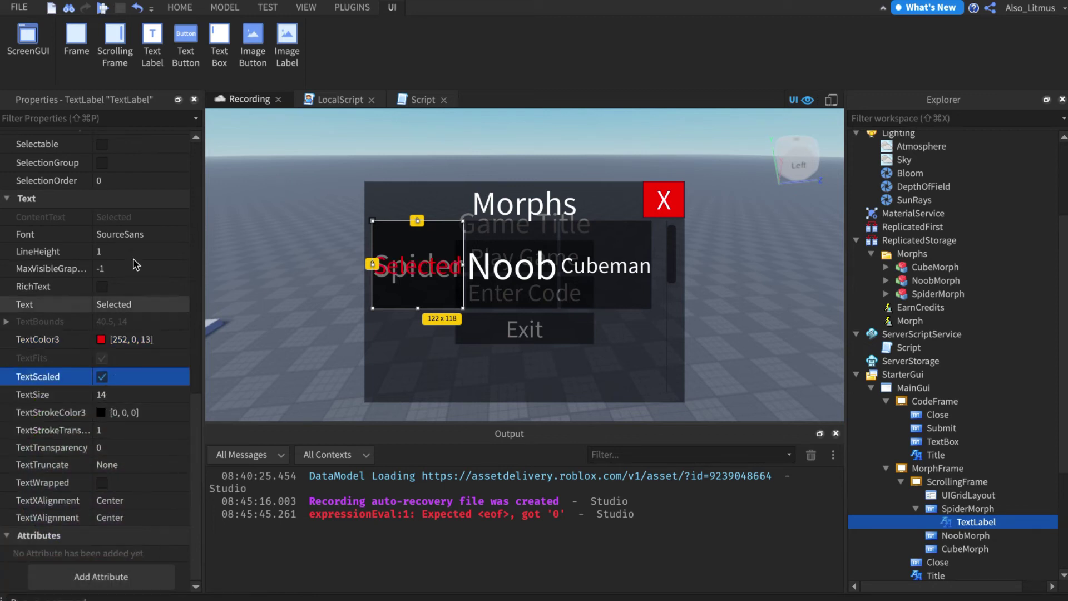
click(122, 234)
click(139, 234)
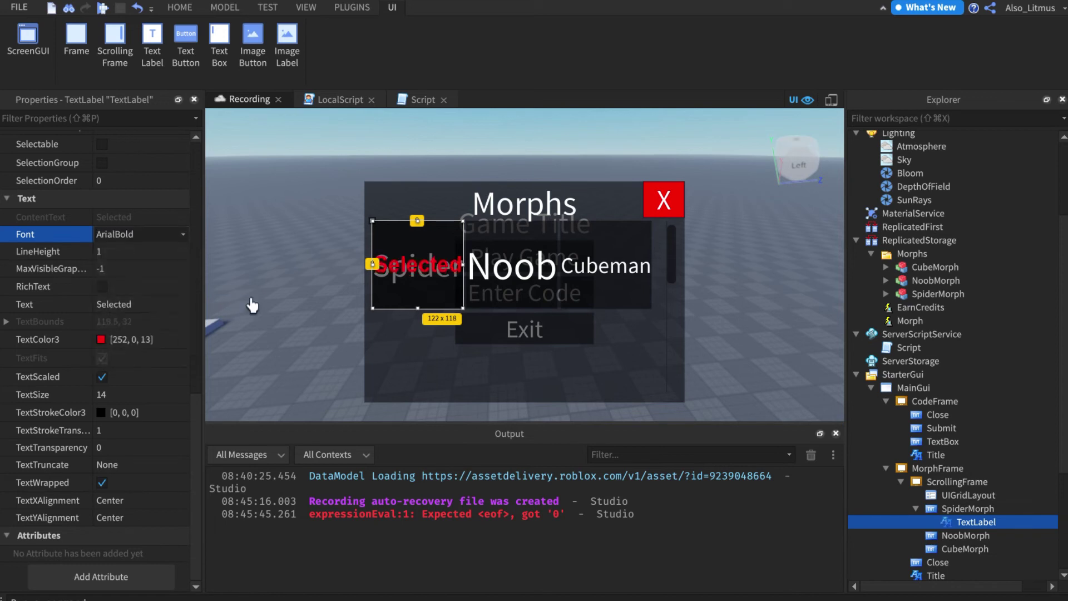
click(250, 263)
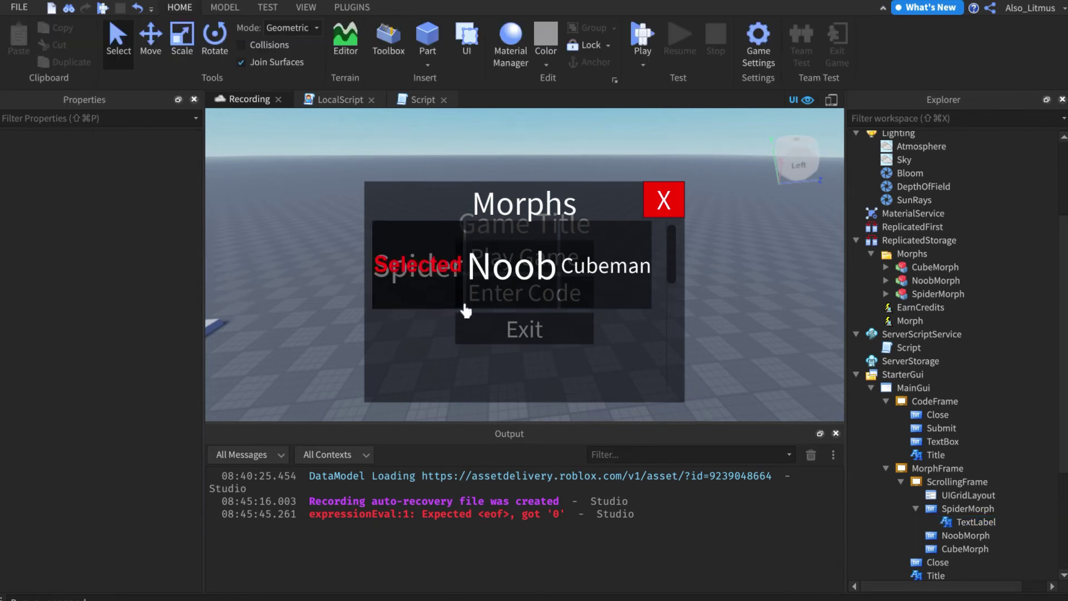
Set the TextYAlignment of the TextLabel inside SpiderMorph to Bottom, keeping its horizontal alignment at Center.
click(936, 455)
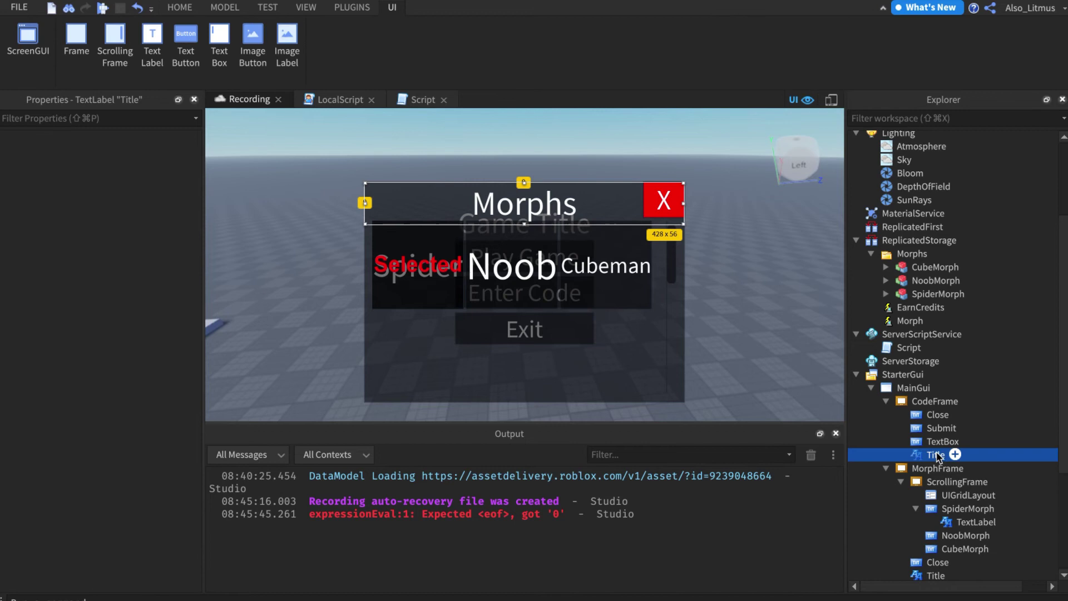
click(952, 520)
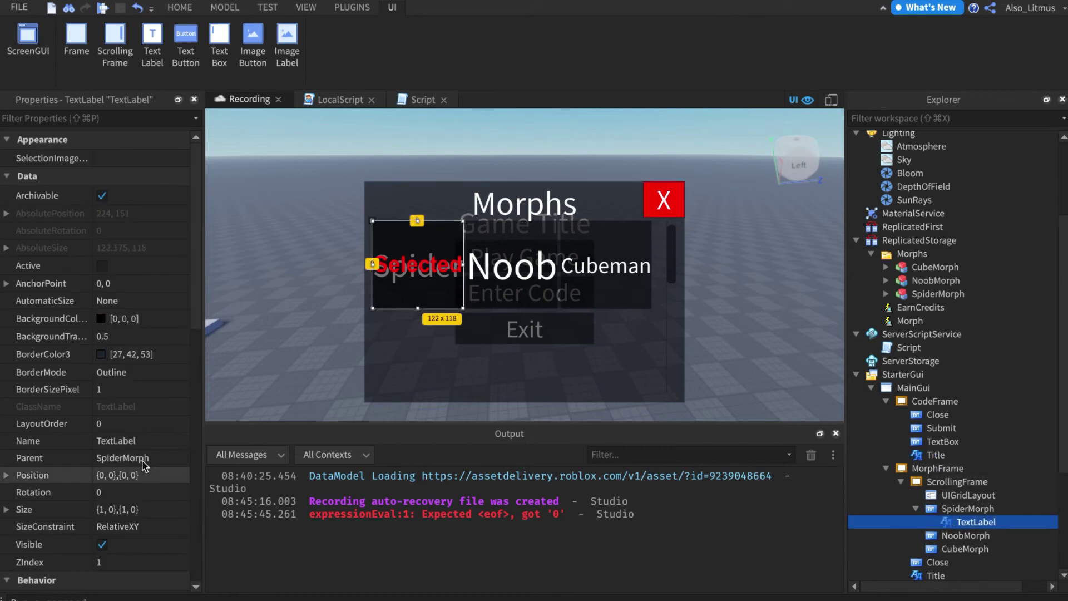
scroll(143, 473, down, 10)
click(139, 501)
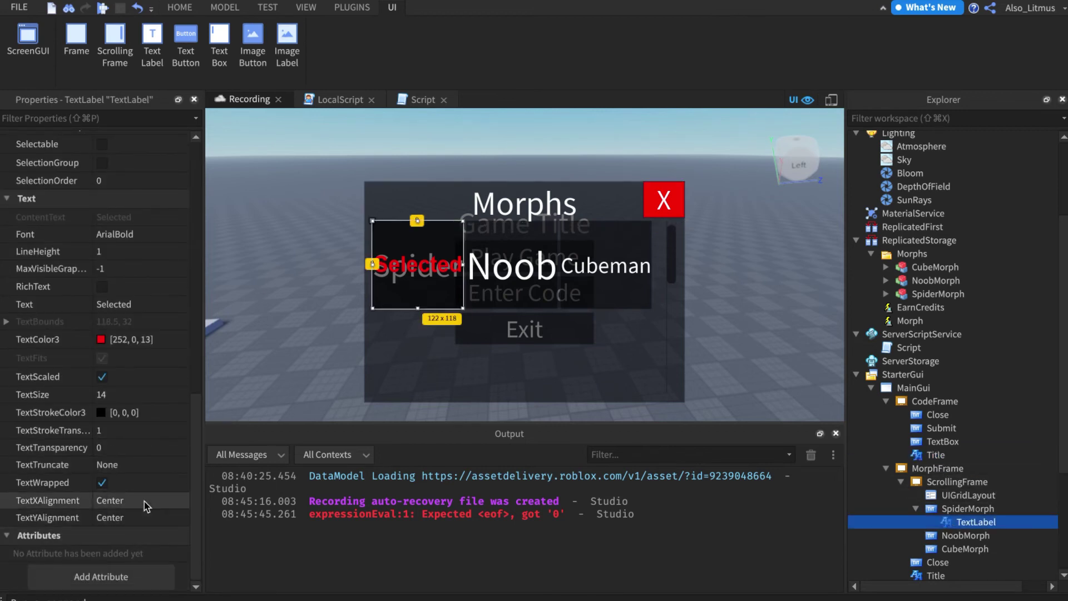
click(183, 501)
click(123, 515)
click(139, 517)
click(183, 517)
click(126, 534)
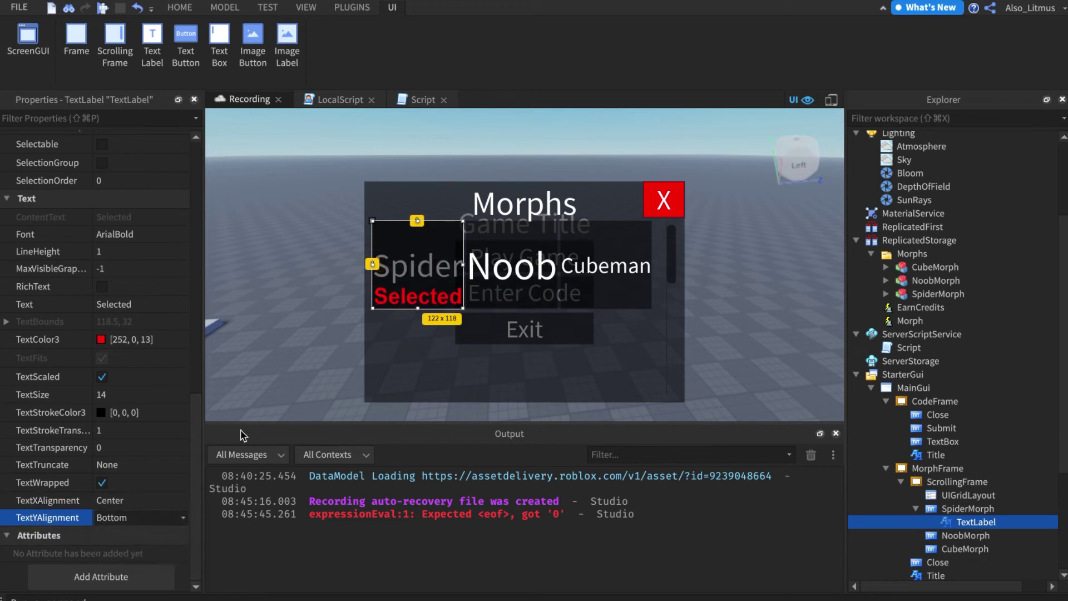
click(258, 390)
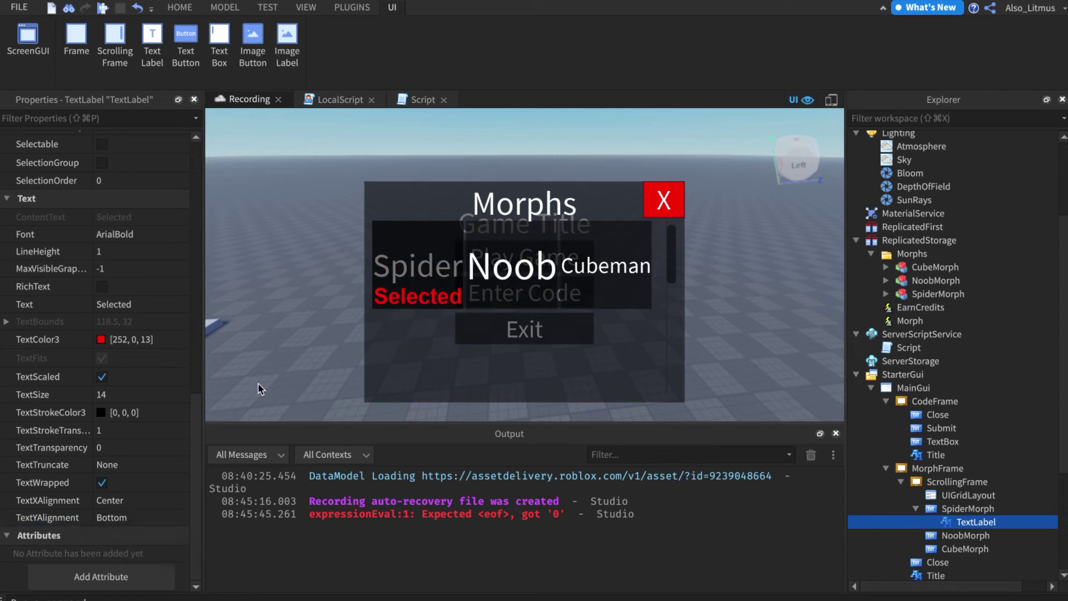
Rename the TextLabel inside SpiderMorph to Selected and place a copy of it inside both NoobMorph and CubeMorph.
click(963, 524)
click(976, 522)
text(S)
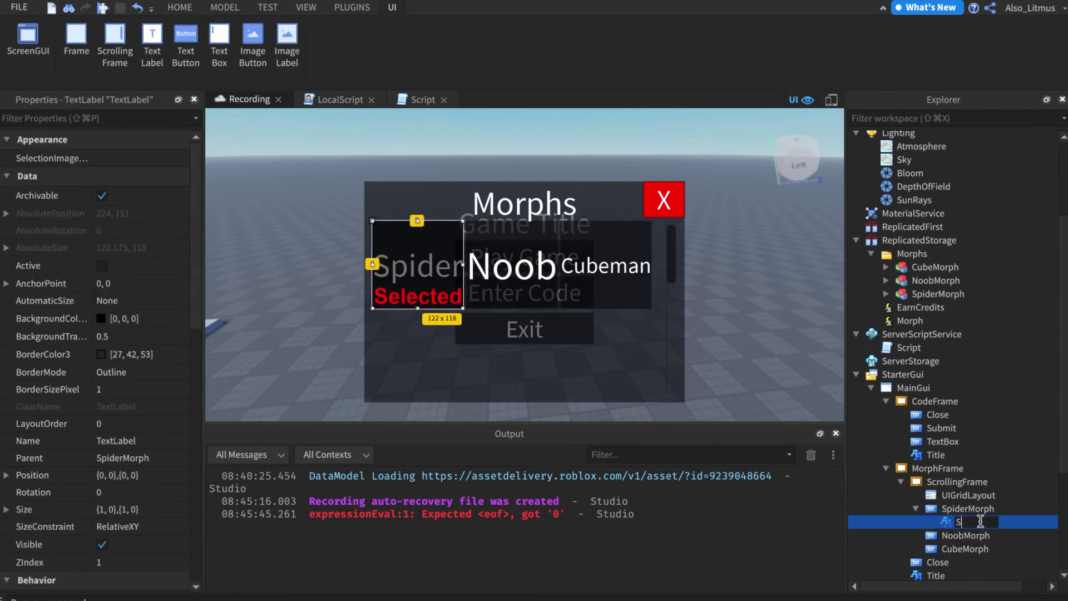
text(elected)
key(Return)
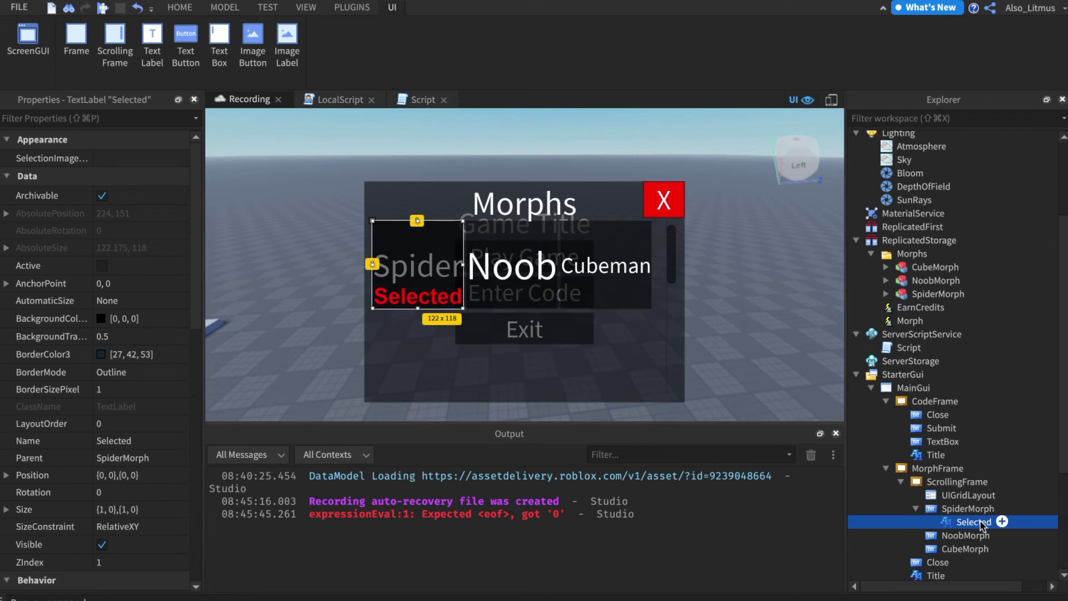
key(ctrl+d)
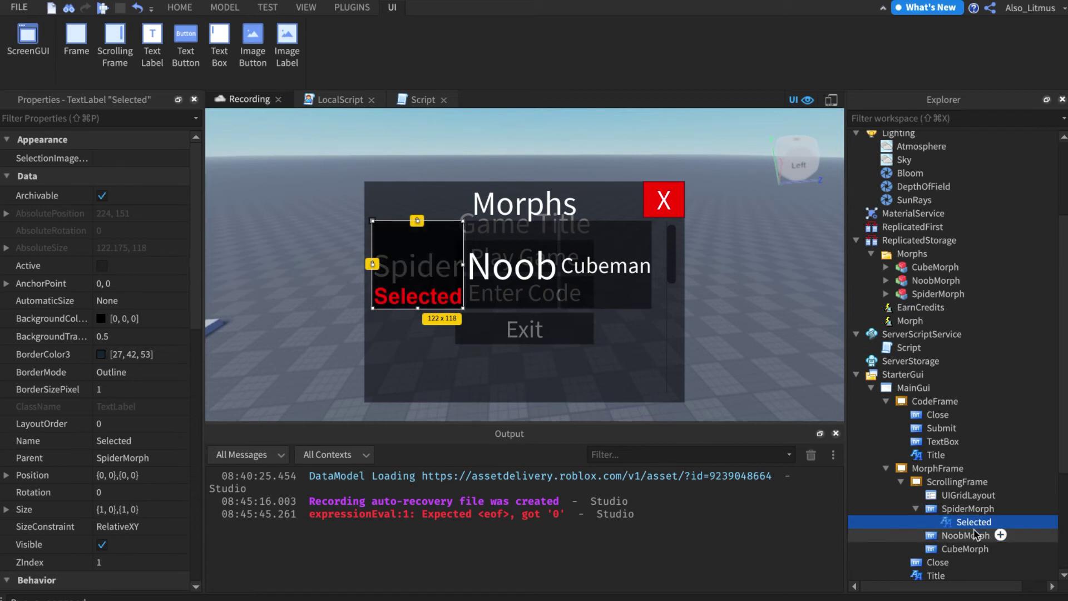
drag(974, 543, 968, 575)
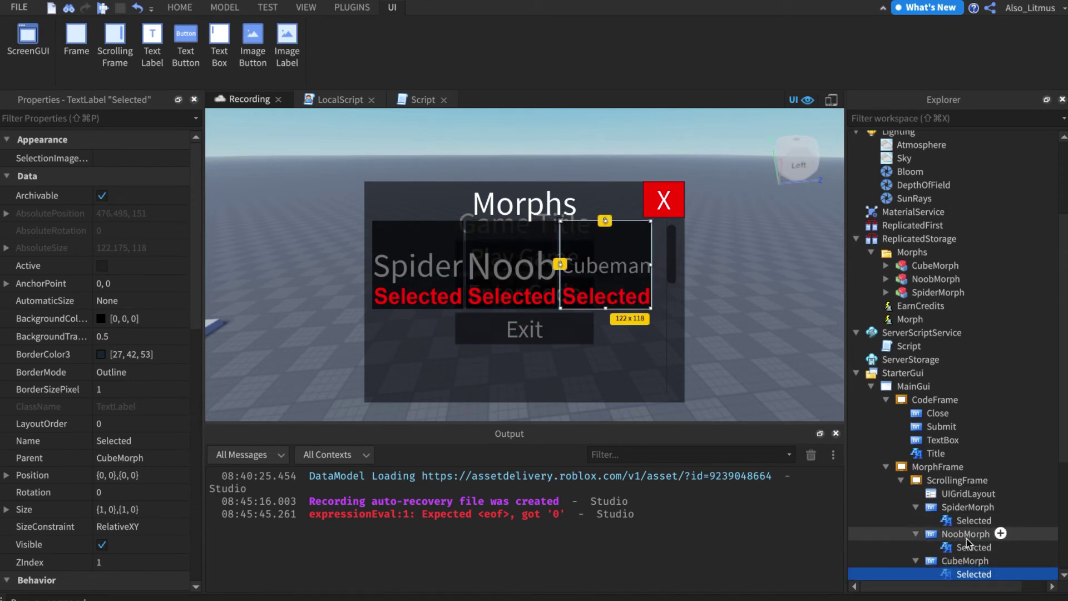
Turn off Visible for the Selected labels inside NoobMorph and CubeMorph and for the whole MorphFrame.
click(982, 547)
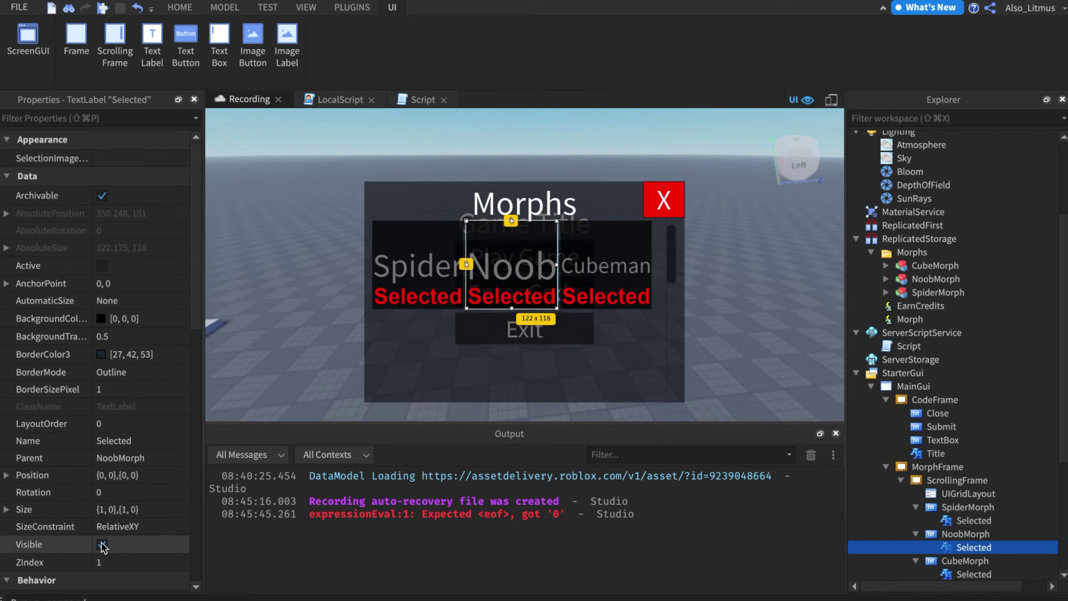
click(101, 544)
click(964, 574)
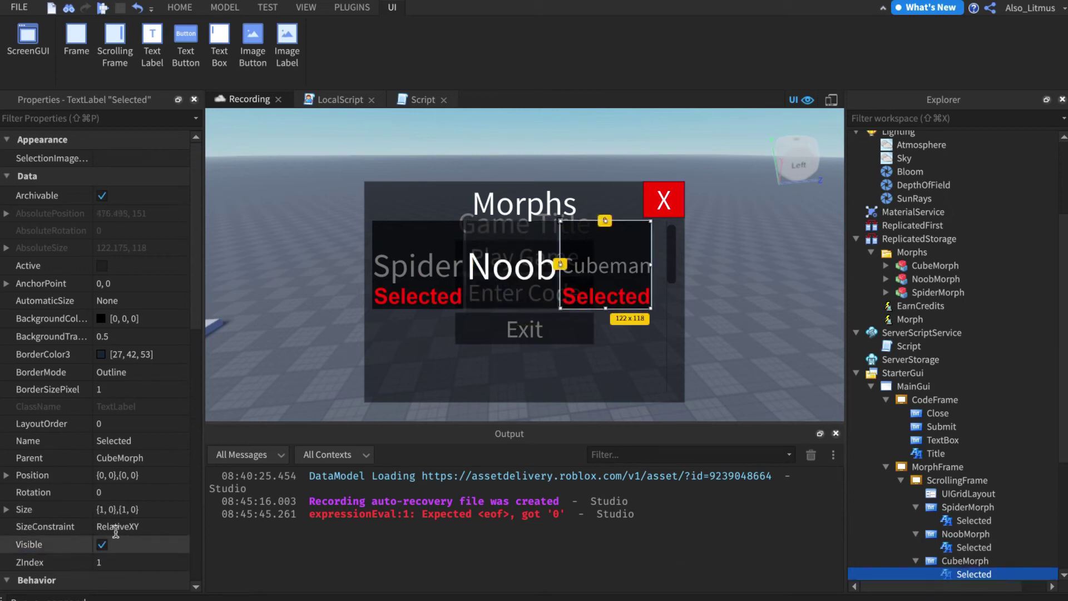
click(101, 544)
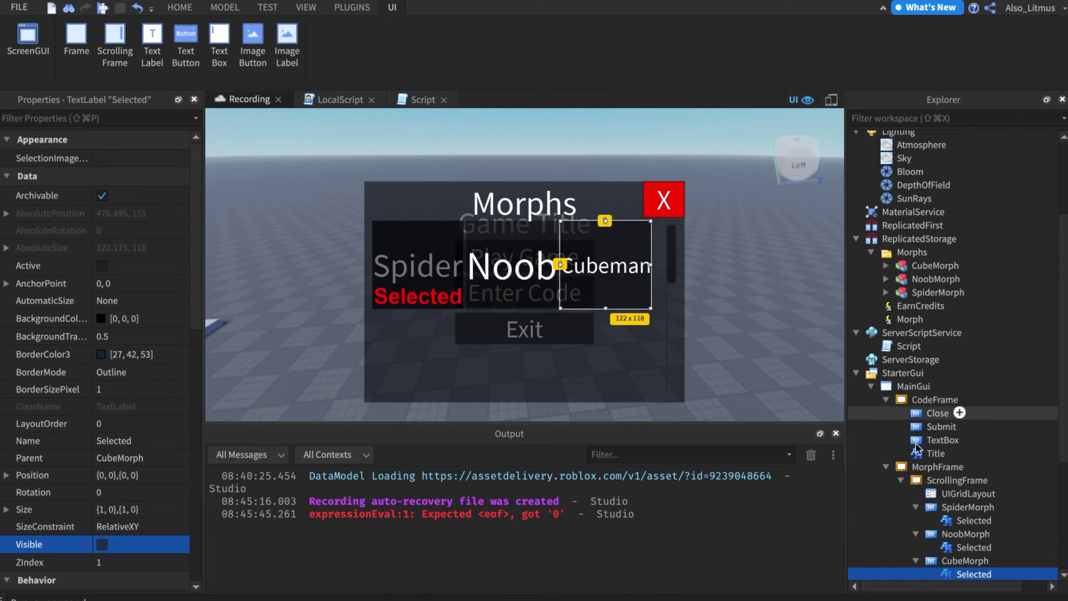
click(937, 468)
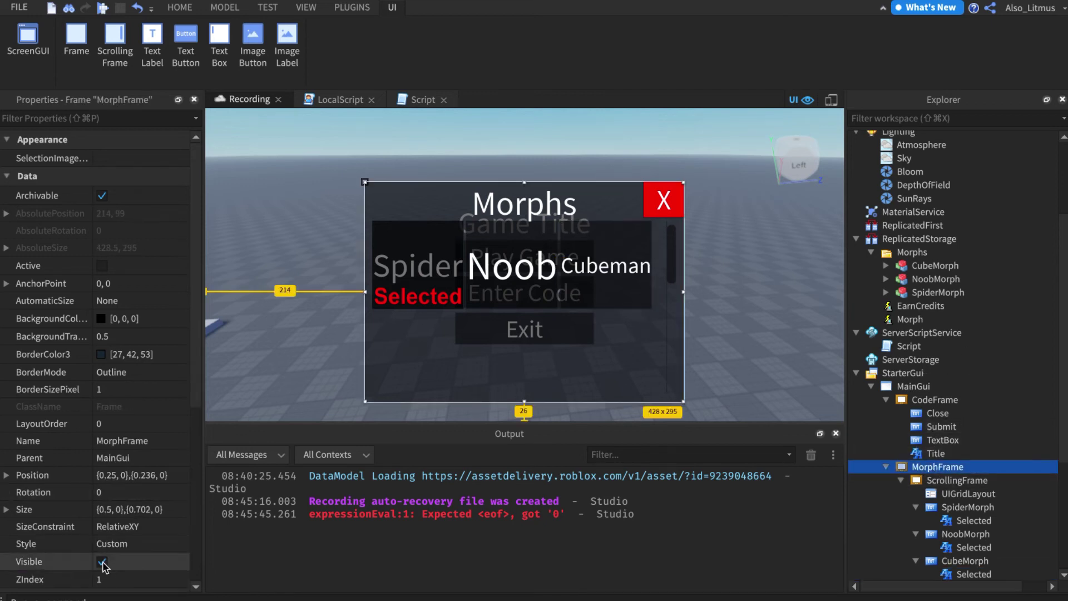
click(102, 561)
Switch to the Stickies note and copy the Pastebin link given for replacing the localscript.
click(456, 589)
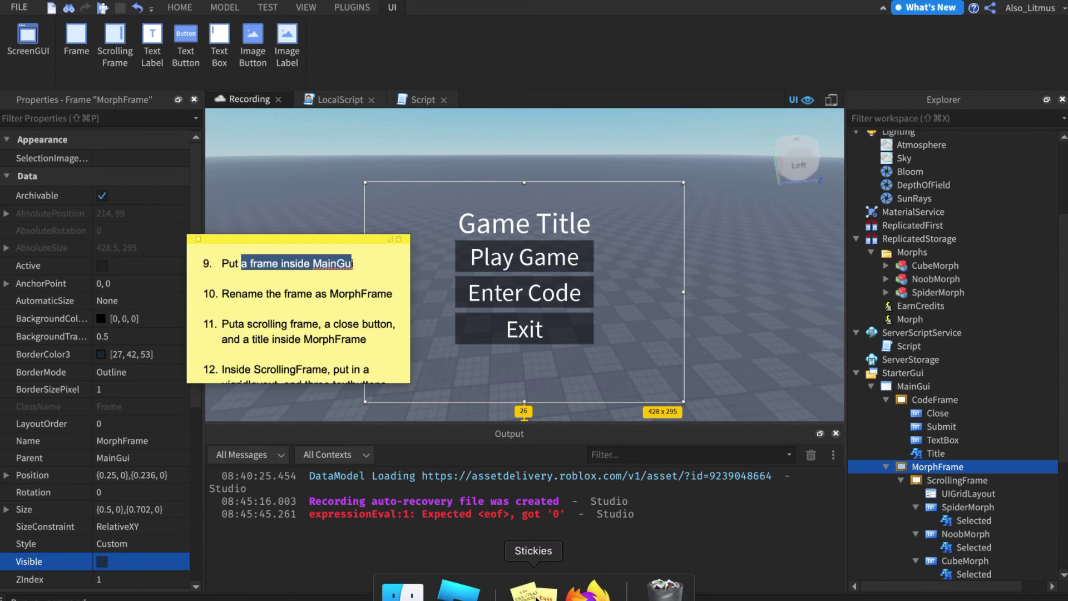
scroll(298, 317, down, 3)
scroll(298, 317, down, 5)
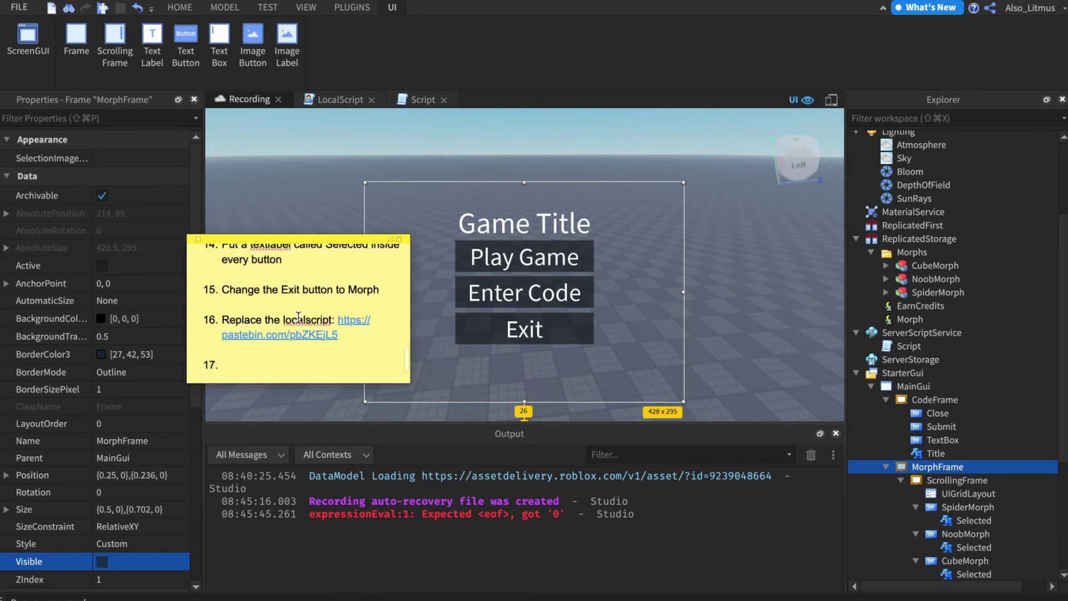
drag(342, 328, 336, 316)
key(super+c)
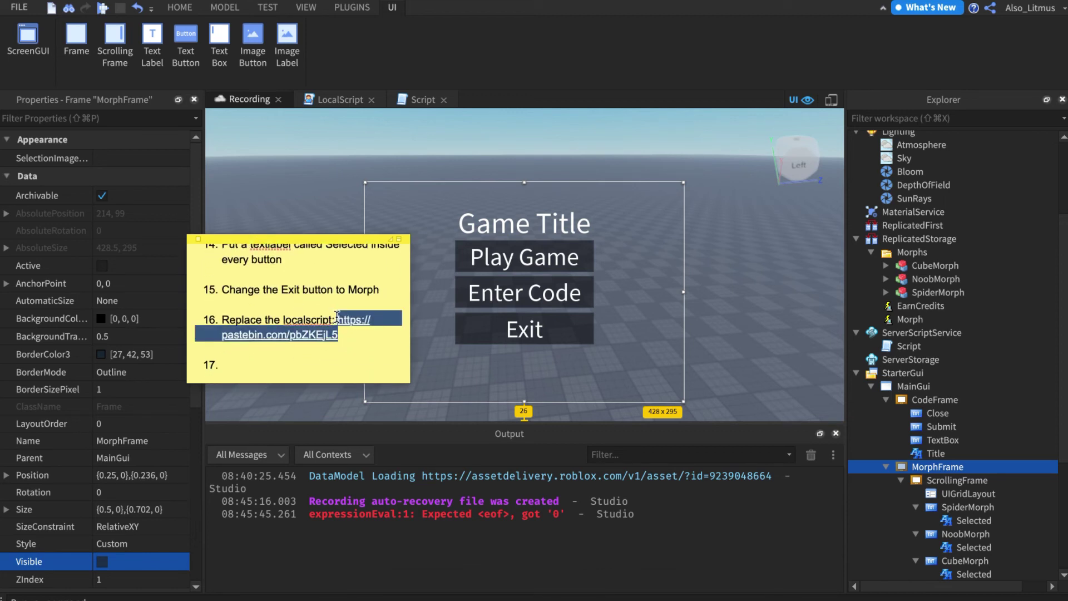
Switch to Firefox, open pastebin.com/pbZKEjL5 and copy its raw paste data.
click(520, 585)
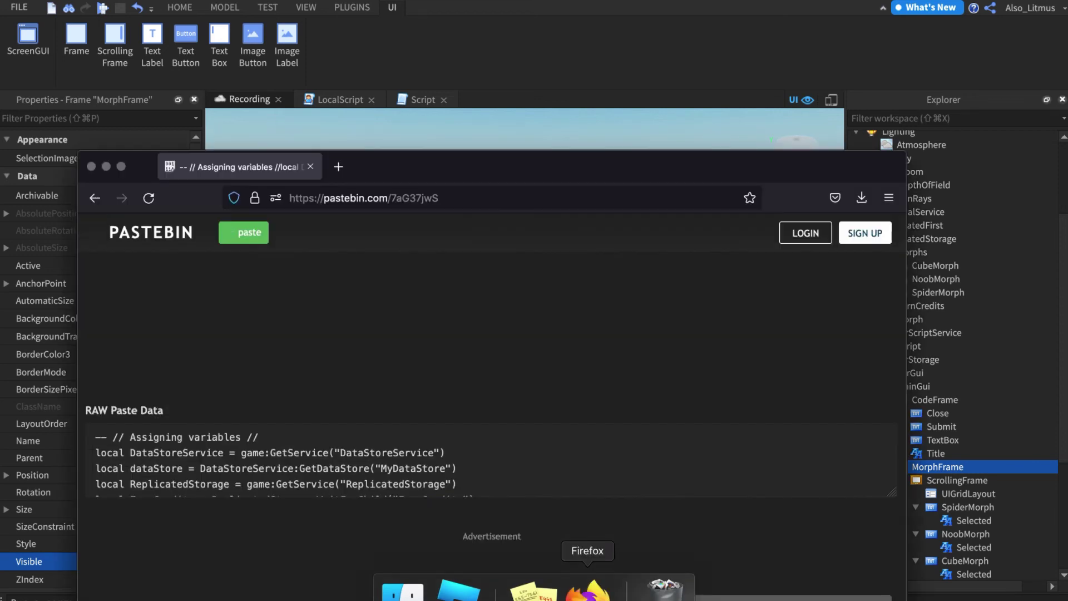
click(384, 197)
key(super+v)
key(Return)
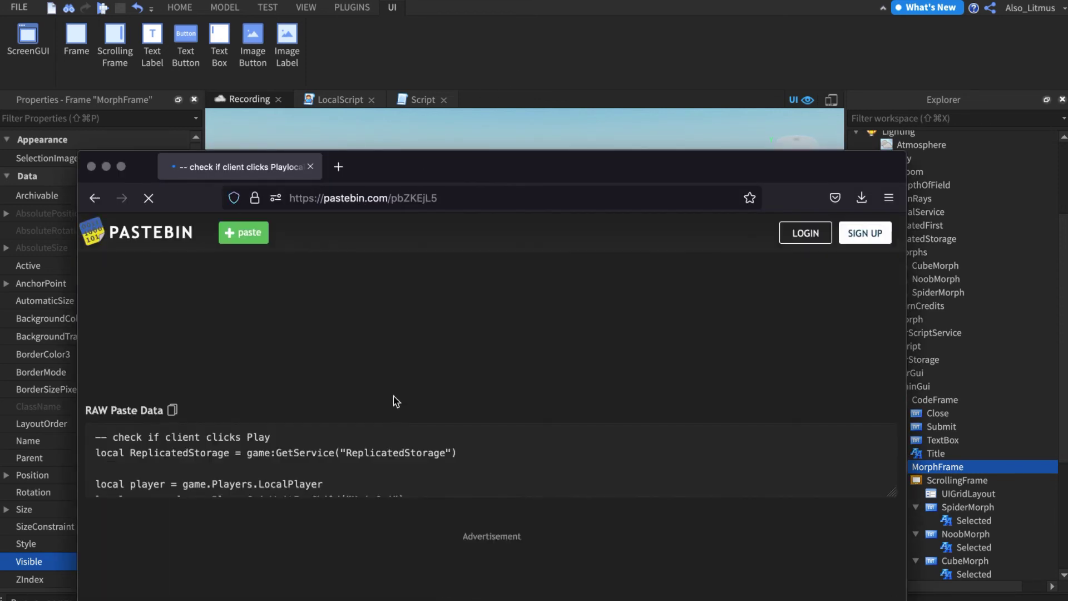
click(173, 409)
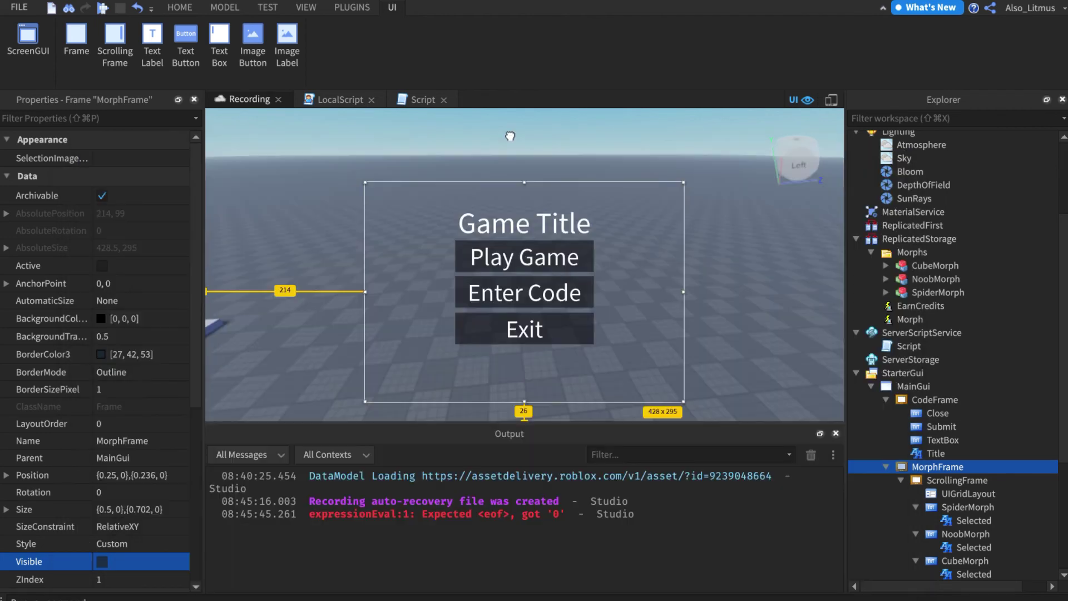
Back in Roblox Studio, replace the entire code of the LocalScript in StarterPlayerScripts with the copied code.
key(super+Tab)
scroll(887, 456, down, 5)
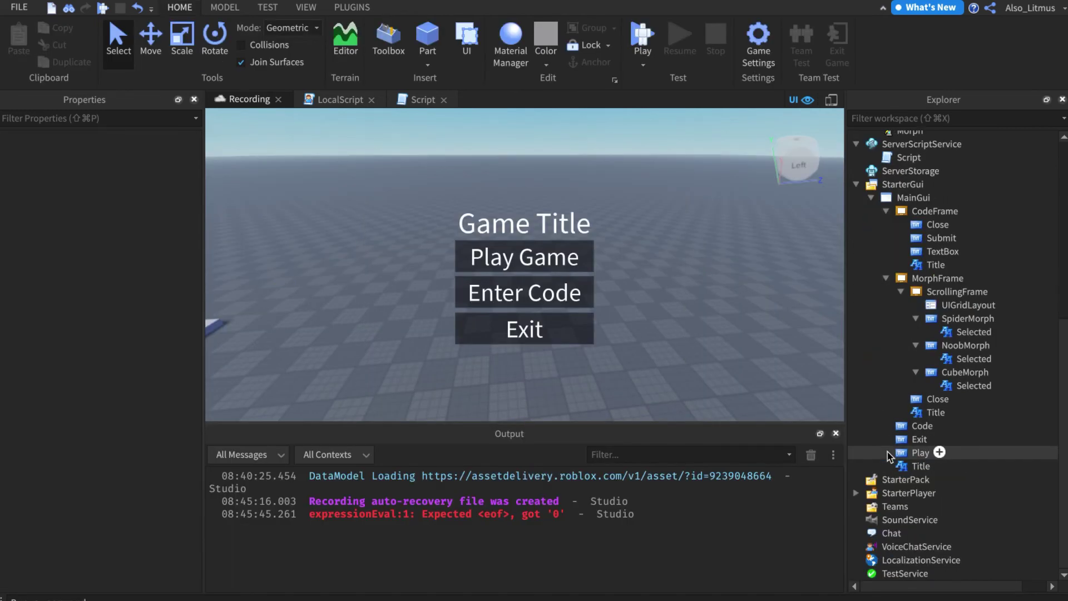
click(856, 493)
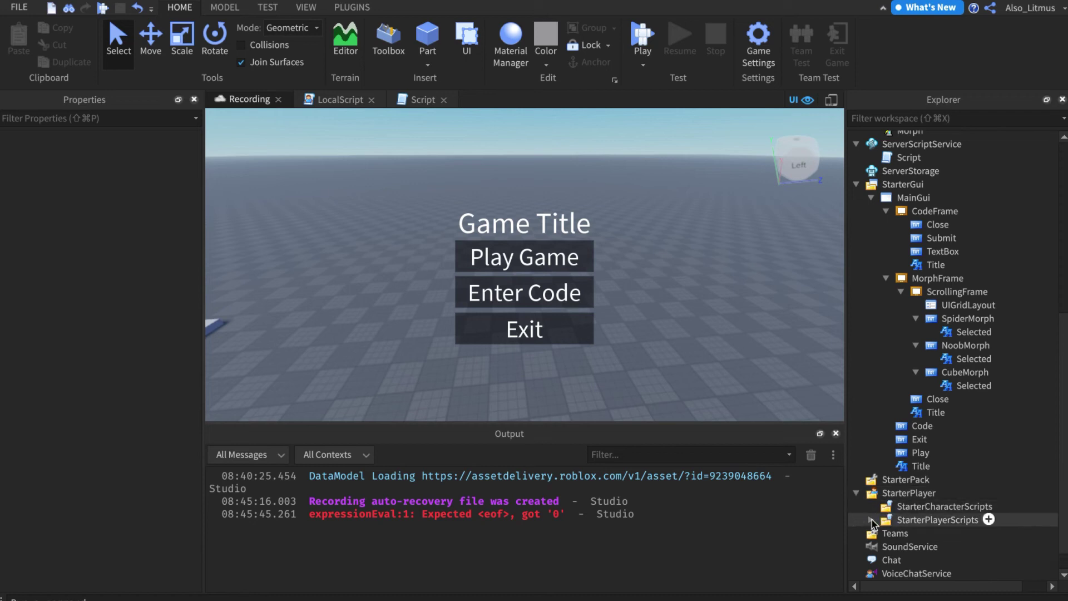
click(871, 520)
click(925, 533)
double_click(925, 533)
drag(307, 329, 261, 111)
key(super+v)
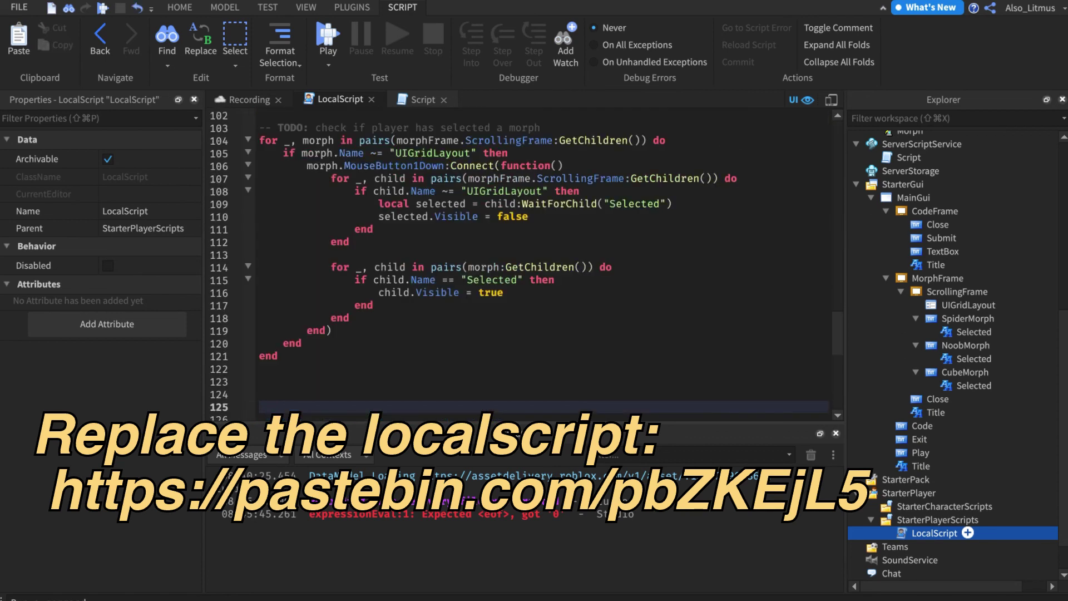
Look through the replaced LocalScript, playtest the game with it and stop the test.
scroll(424, 225, up, 10)
scroll(424, 225, up, 15)
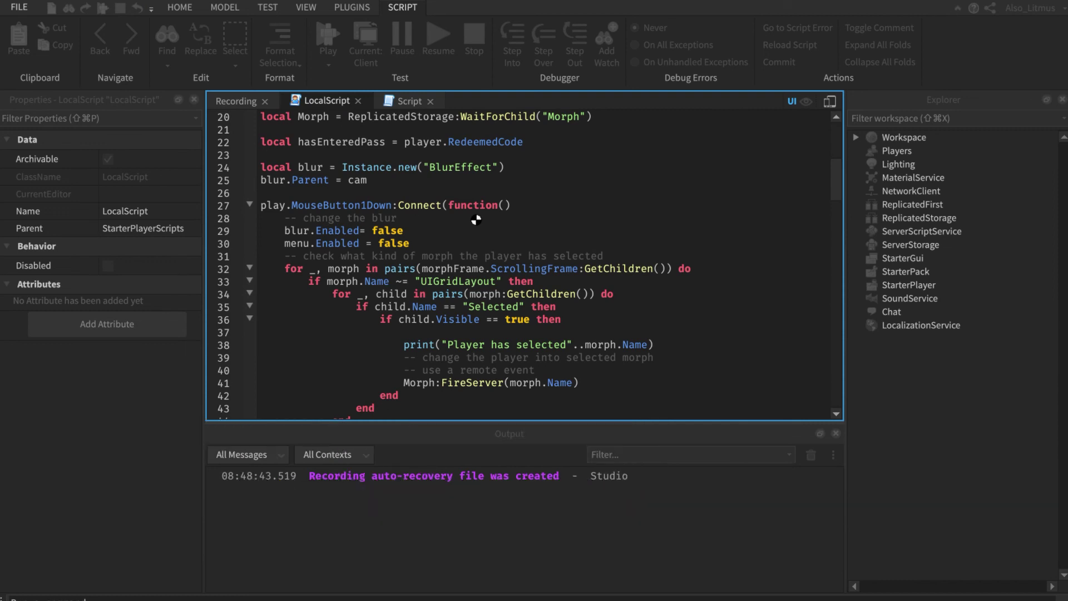
key(XF86MonBrightnessUp)
key(XF86MonBrightnessUp)
key(XF86MonBrightnessUp)
key(XF86MonBrightnessUp)
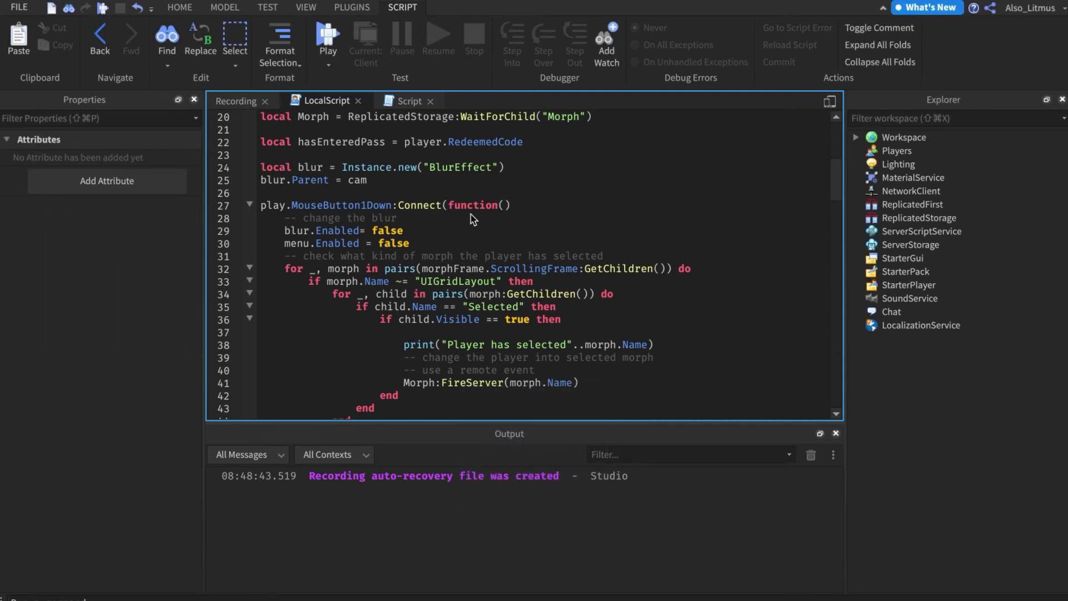
click(323, 47)
Rename the Exit button in MainGui to Morph.
click(915, 439)
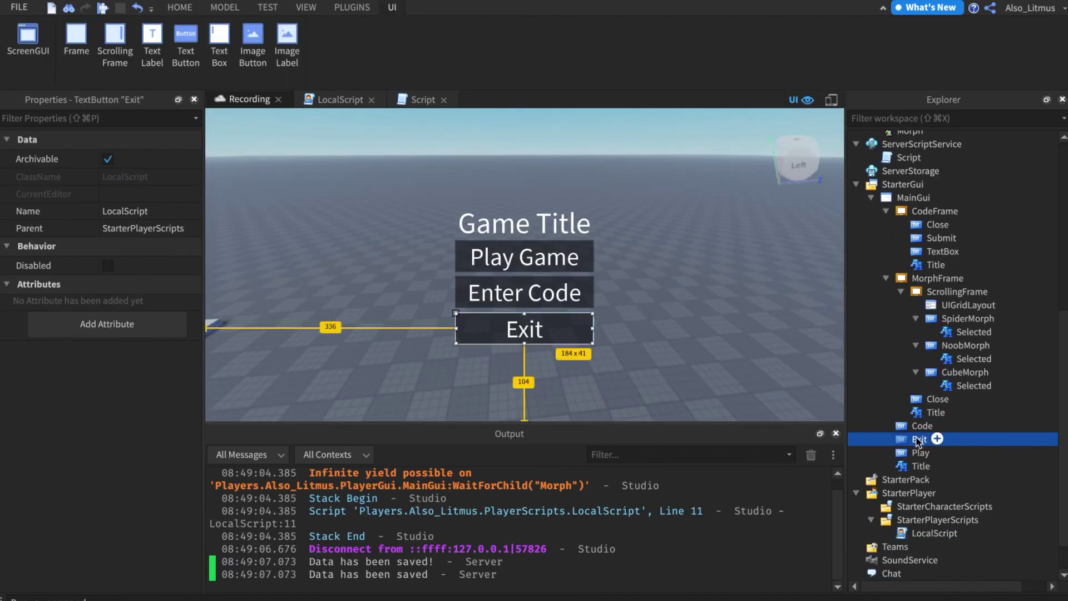
double_click(918, 440)
text(Morph)
key(Return)
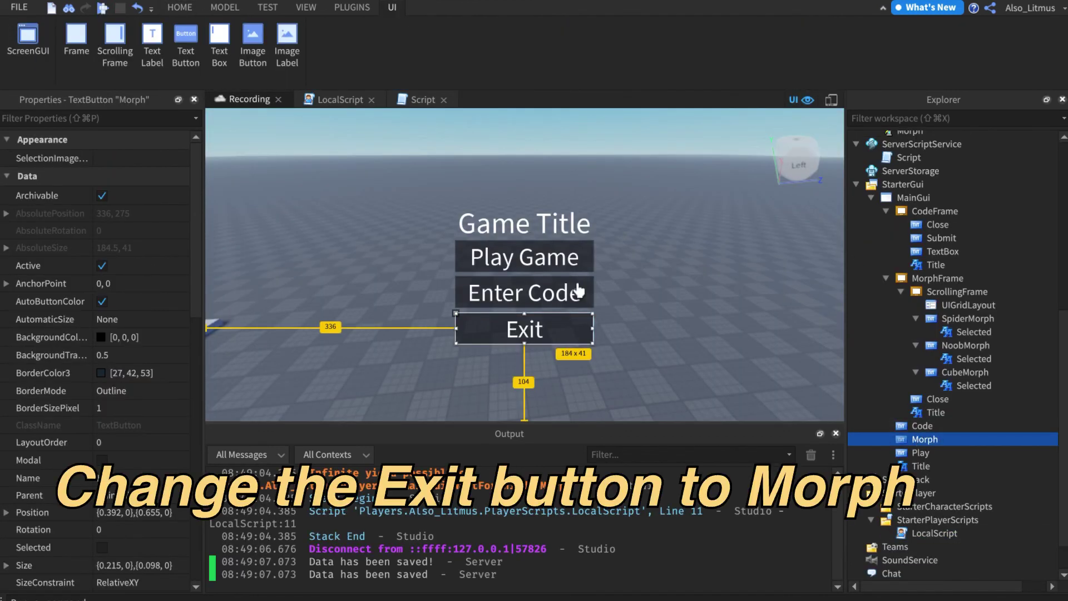
Playtest the game again with the renamed Morph button and stop the test.
click(103, 8)
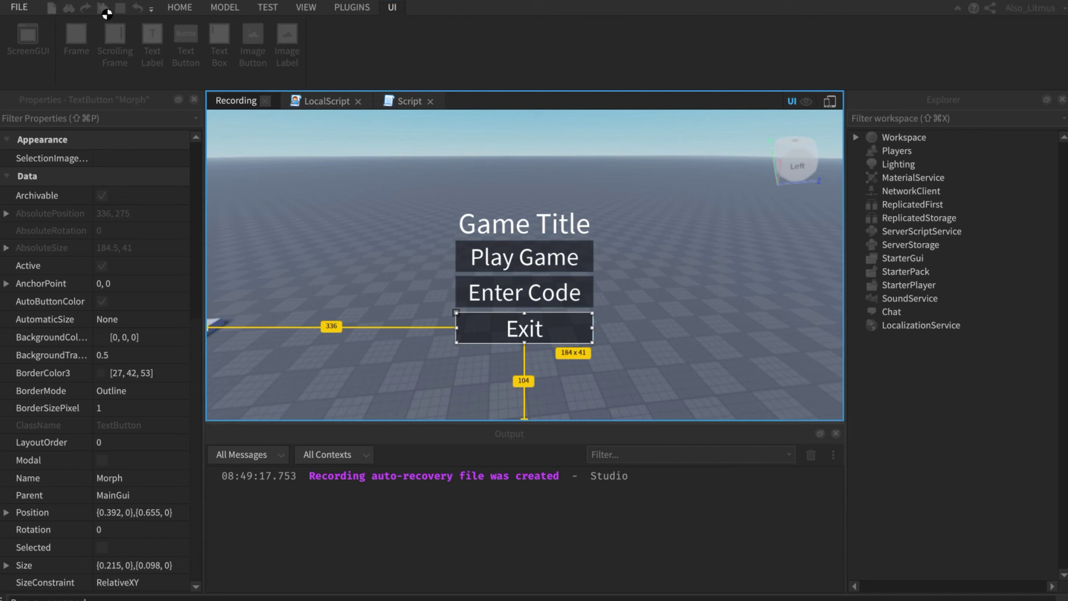
key(F1)
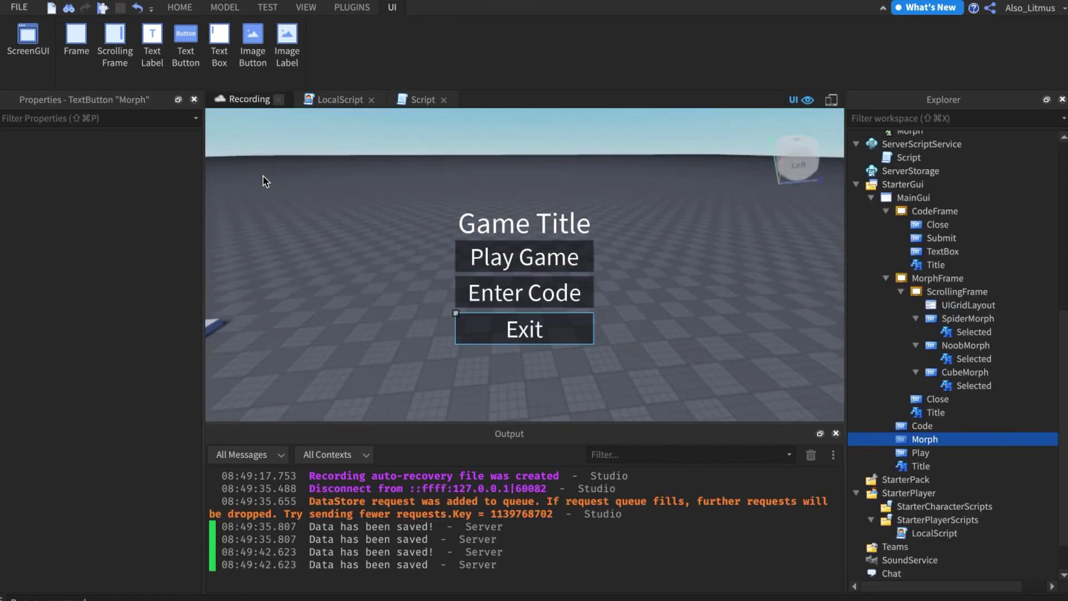
Bring up the Text properties of the Morph button in MainGui.
scroll(115, 495, down, 10)
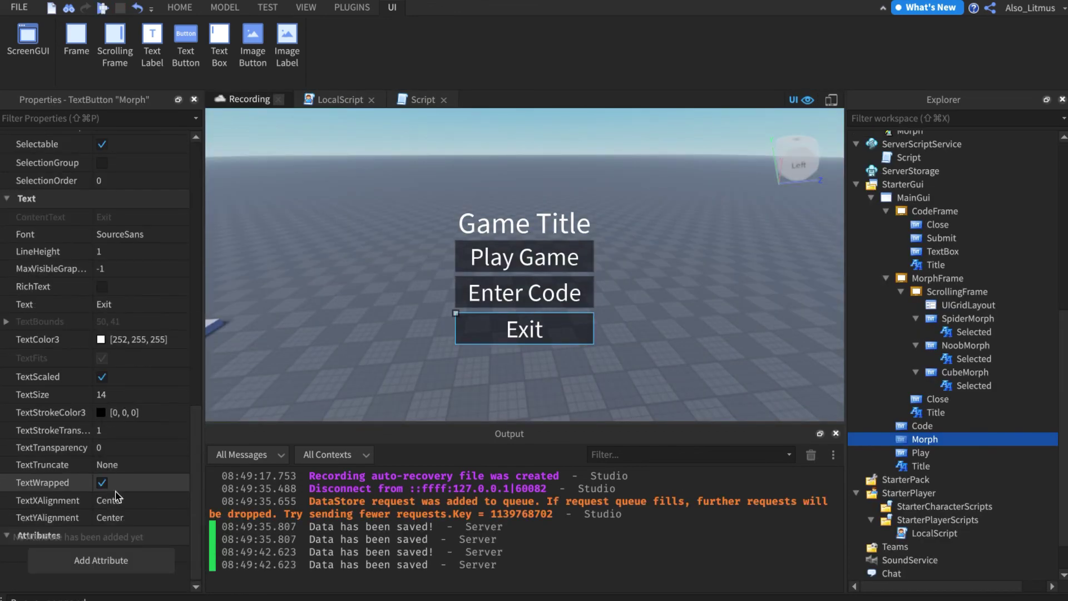